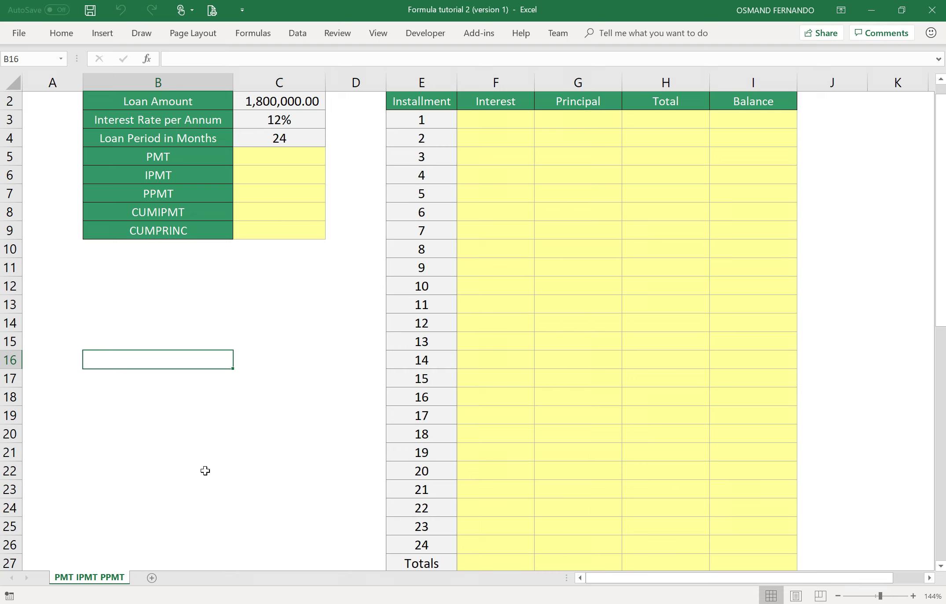
click(161, 161)
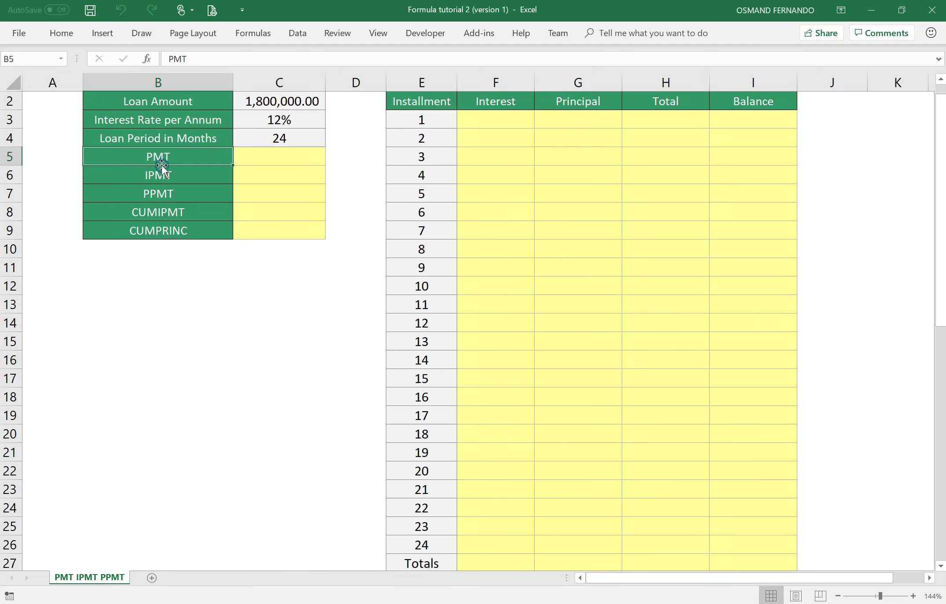
click(252, 163)
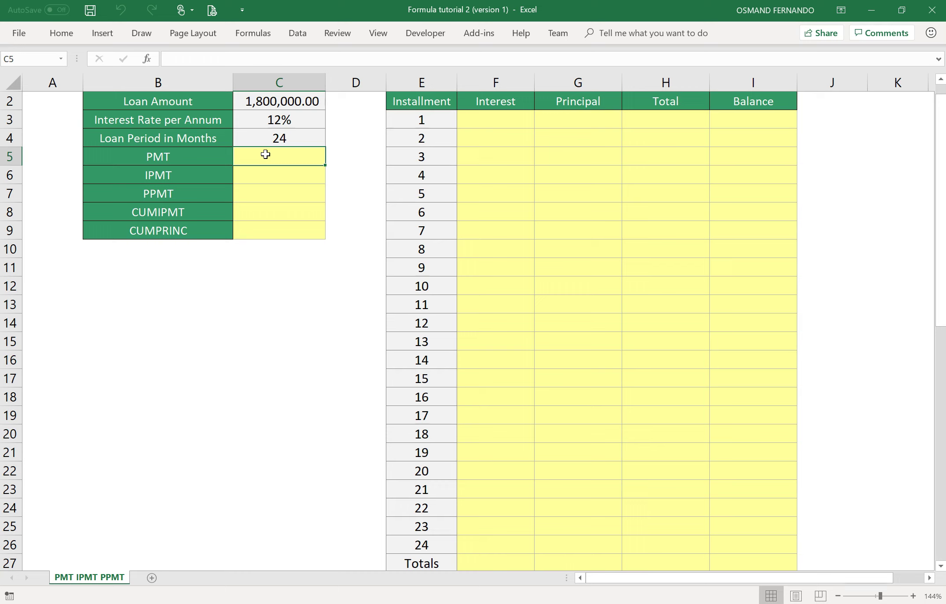
text(=PMT)
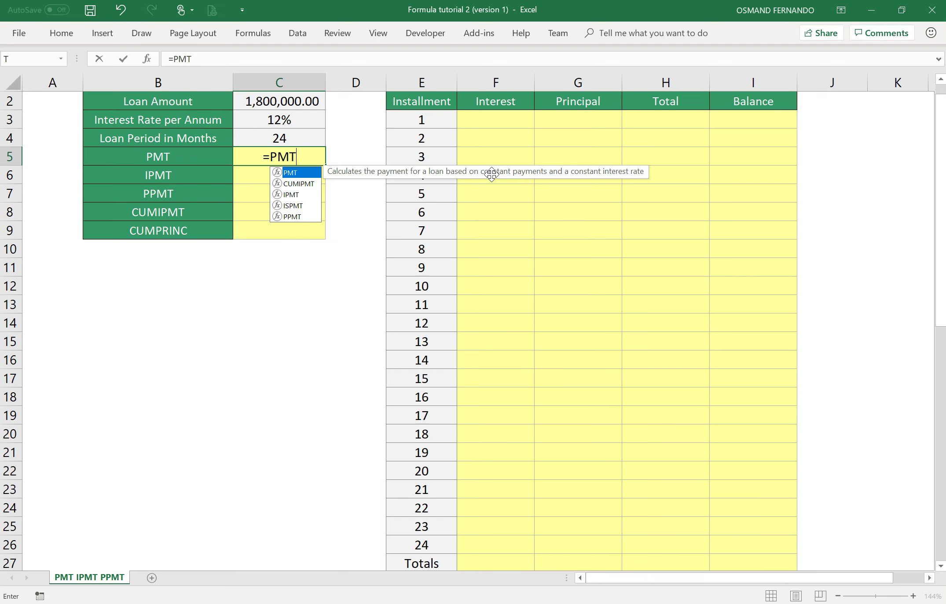
text(()
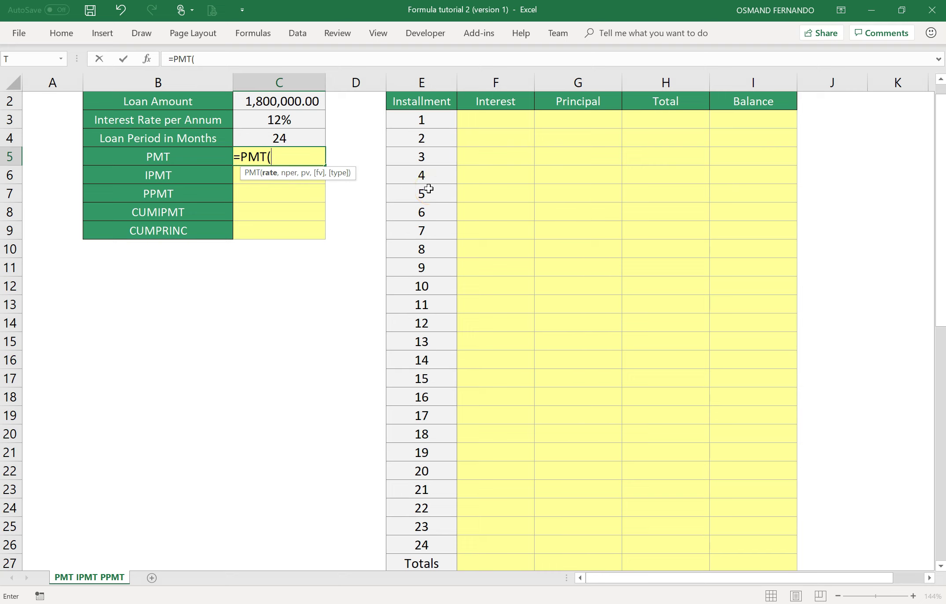
key(BackSpace)
key(BackSpace)
key(BackSpace)
key(BackSpace)
key(BackSpace)
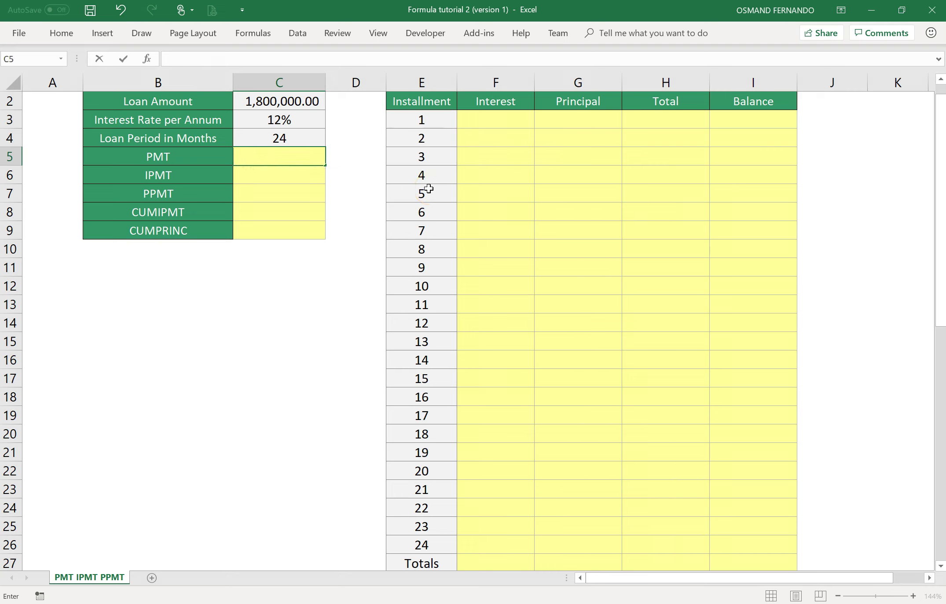
key(Return)
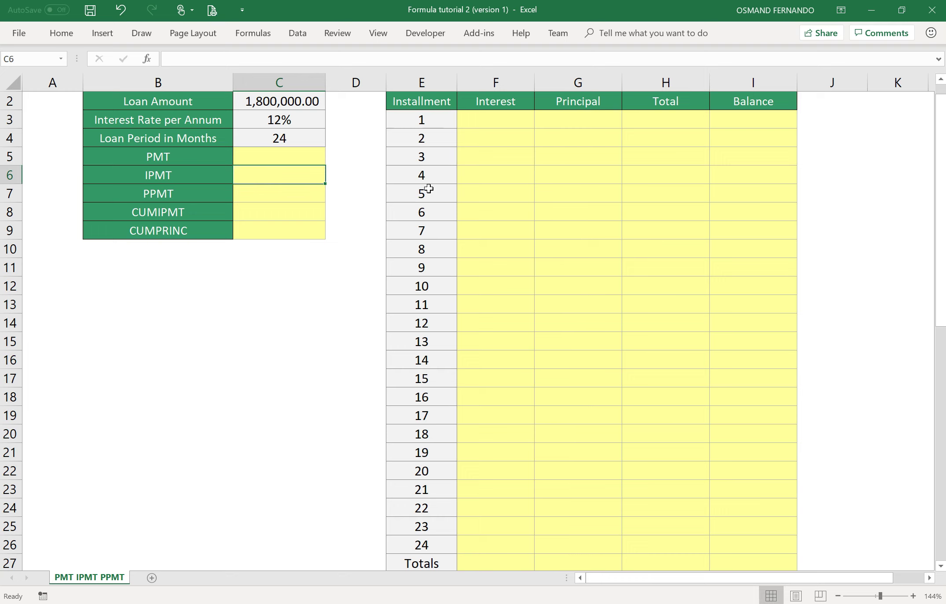
Insert the PMT function from the Financial category into cell C5, moving its arguments dialog clear of the loan data.
key(Up)
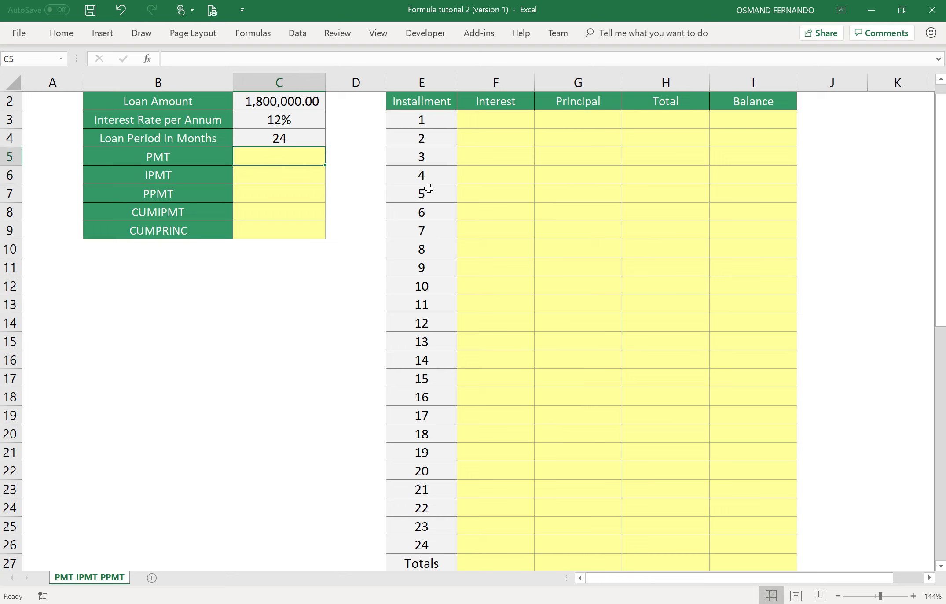
click(149, 59)
drag(490, 149, 439, 148)
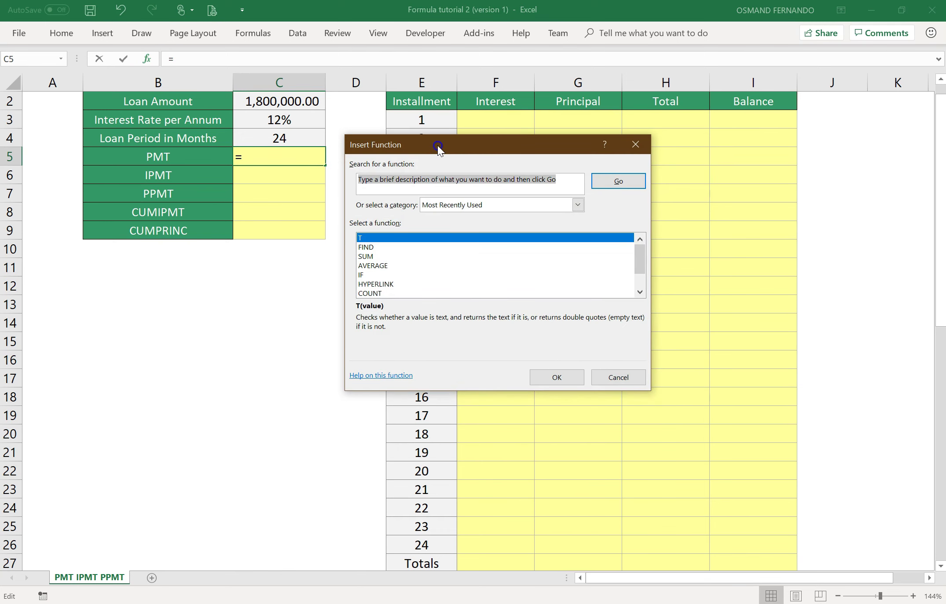
click(578, 205)
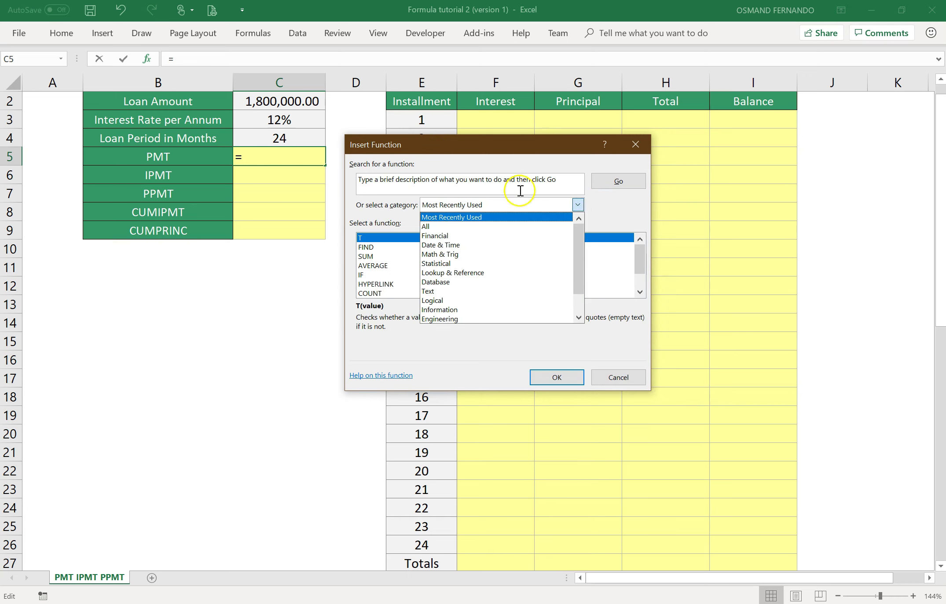
click(440, 235)
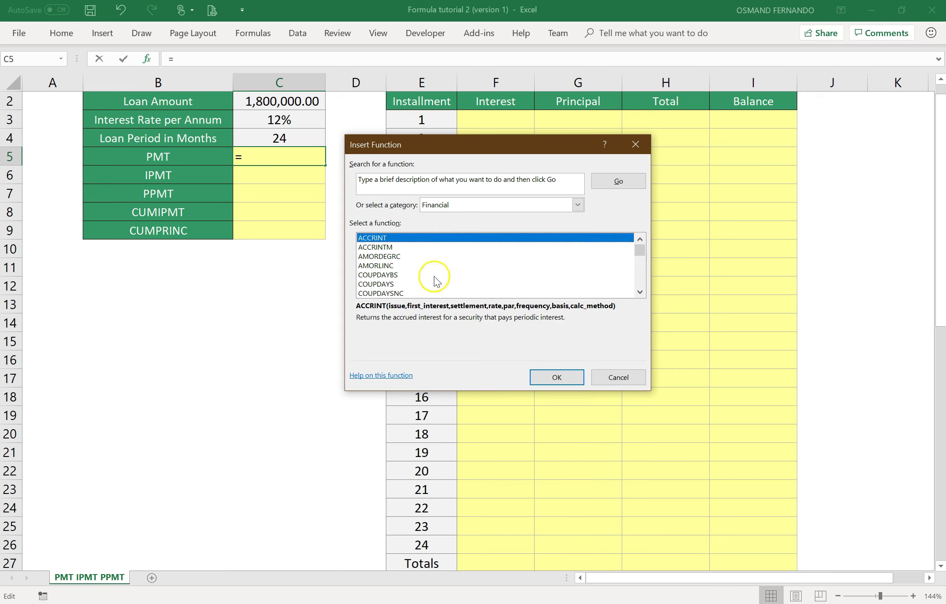
key(p)
key(Down)
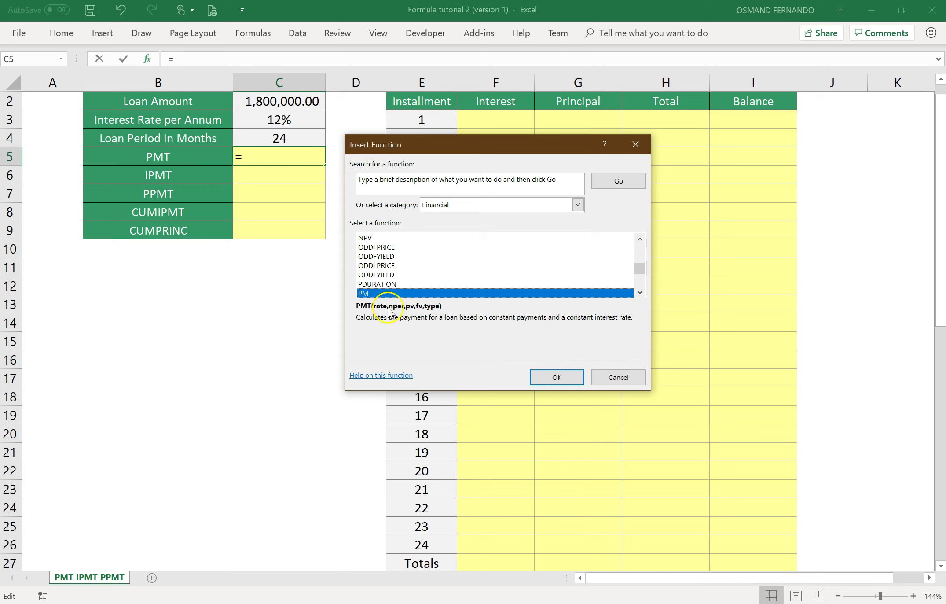
click(544, 377)
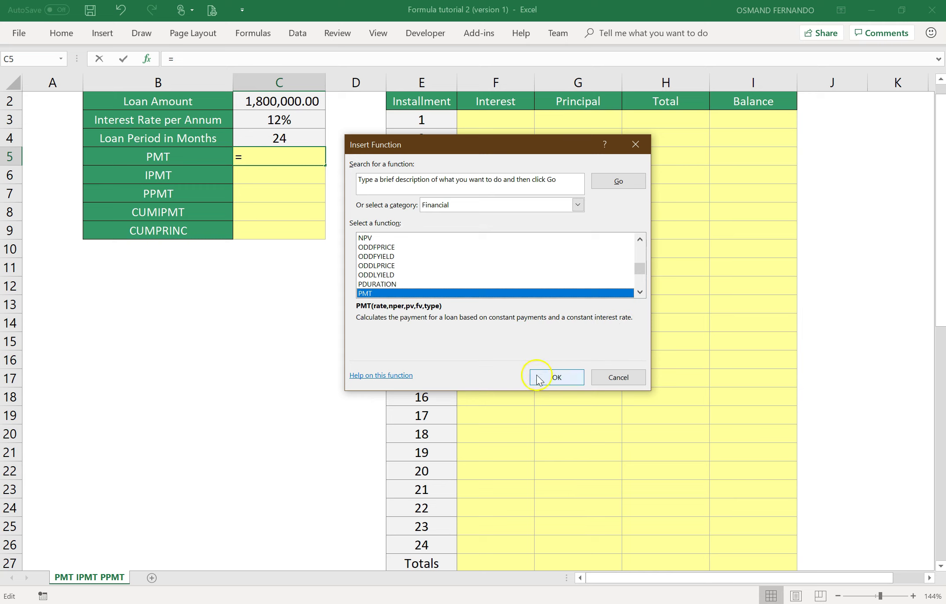
drag(485, 154, 561, 115)
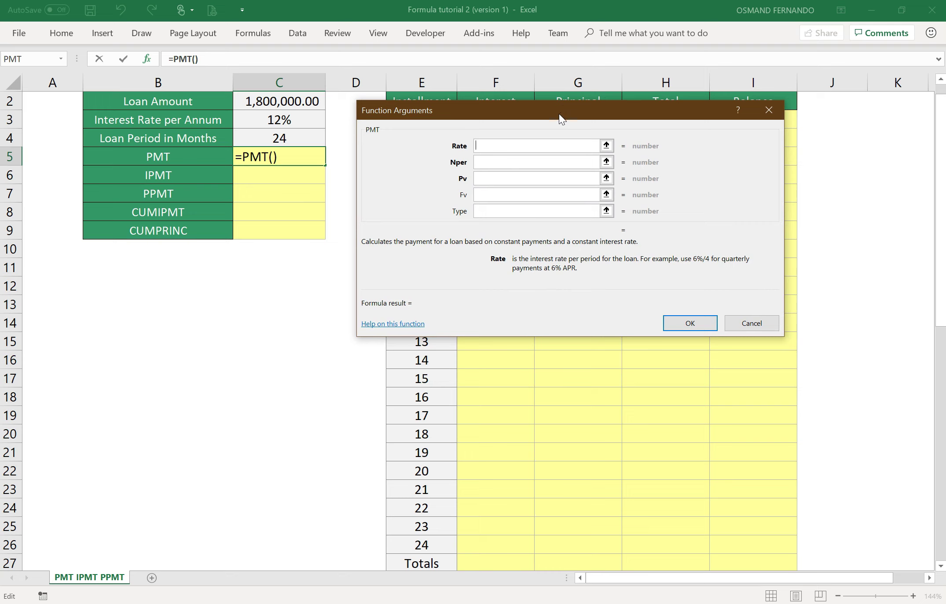
Set the PMT function's Rate argument to the annual interest rate divided by twelve, C3/12.
click(491, 147)
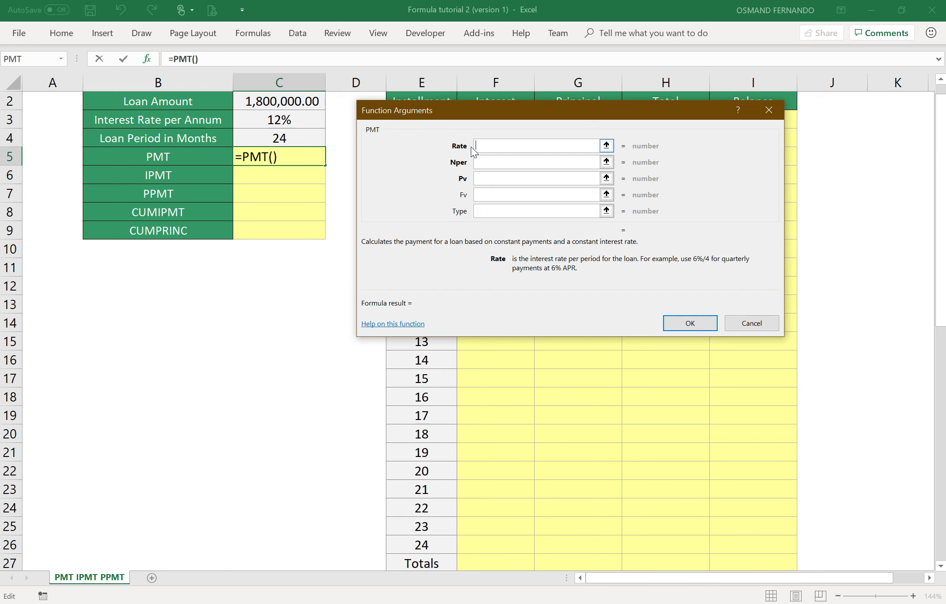
click(296, 123)
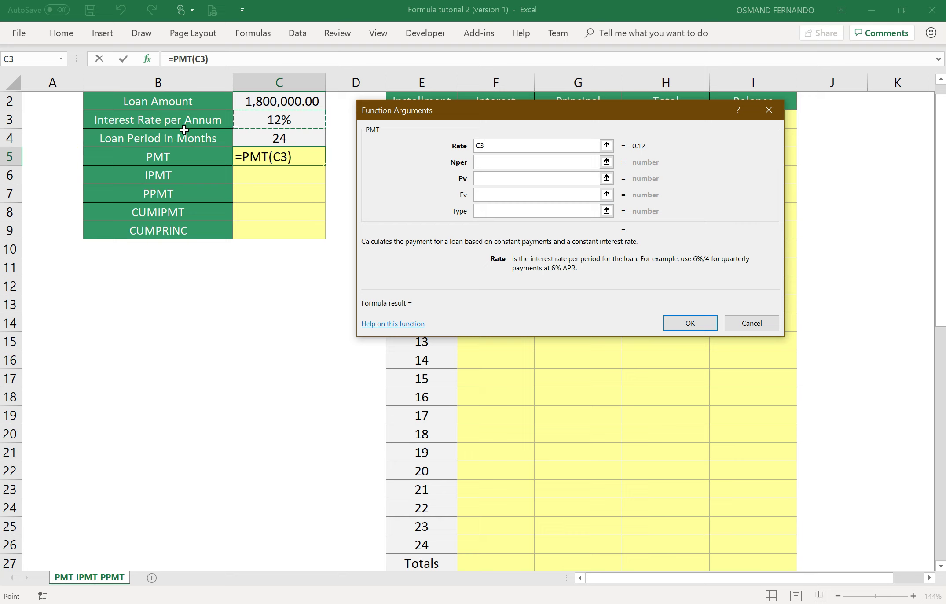
text(/12)
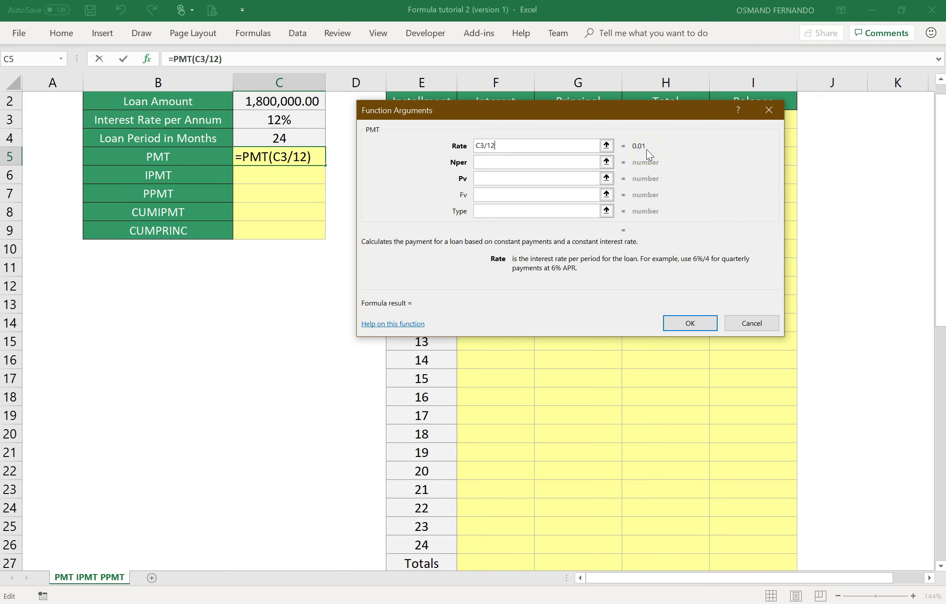
Set the PMT function's Nper argument to C4 and its Pv argument to C2.
click(528, 161)
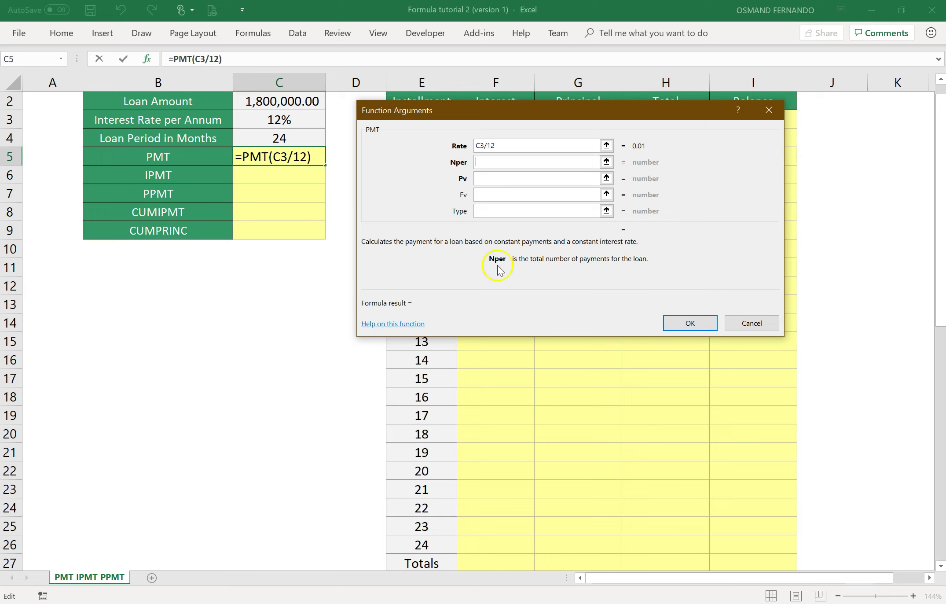
click(306, 140)
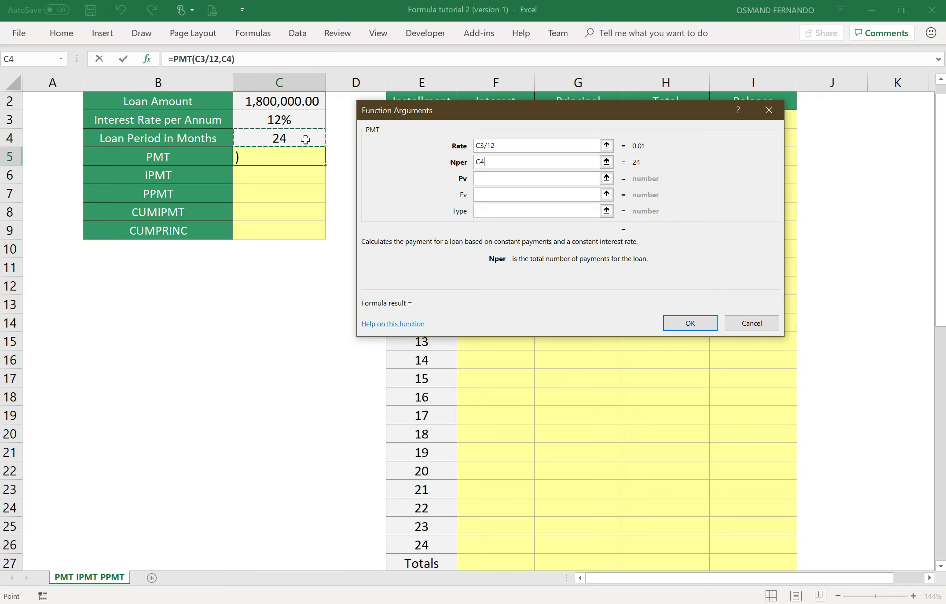
click(505, 160)
click(507, 178)
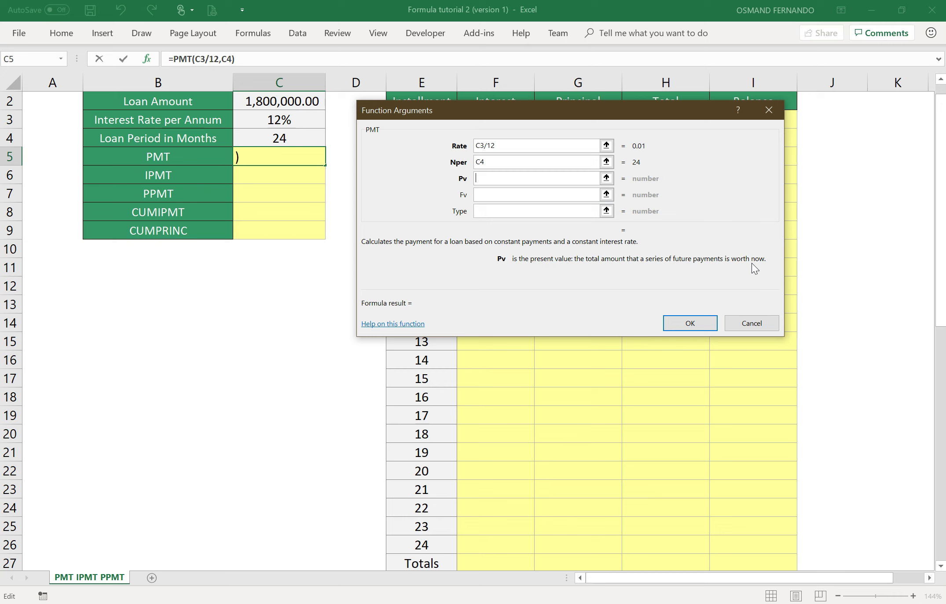
click(275, 102)
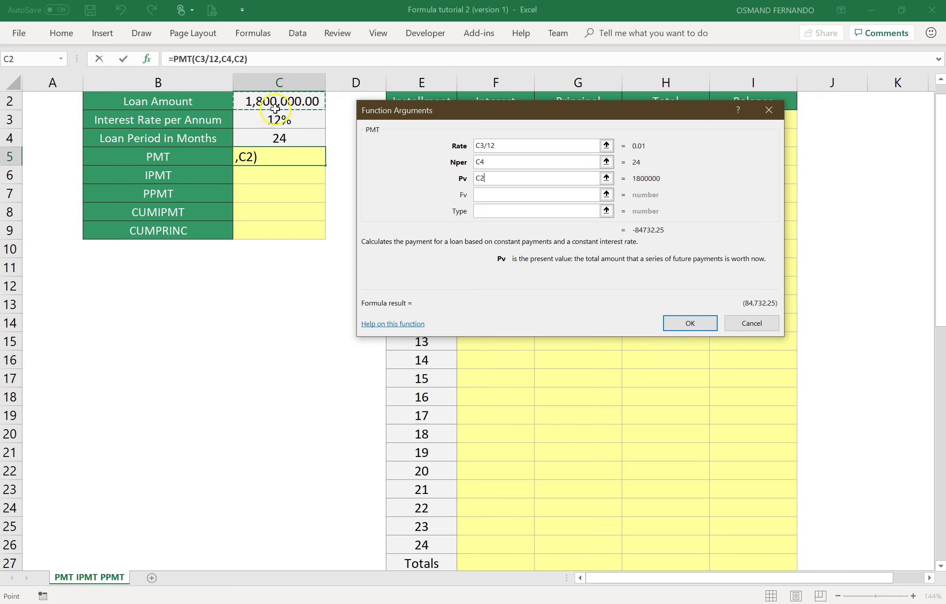
Set the PMT function's Fv and Type arguments to 0 and complete the formula in C5.
click(484, 195)
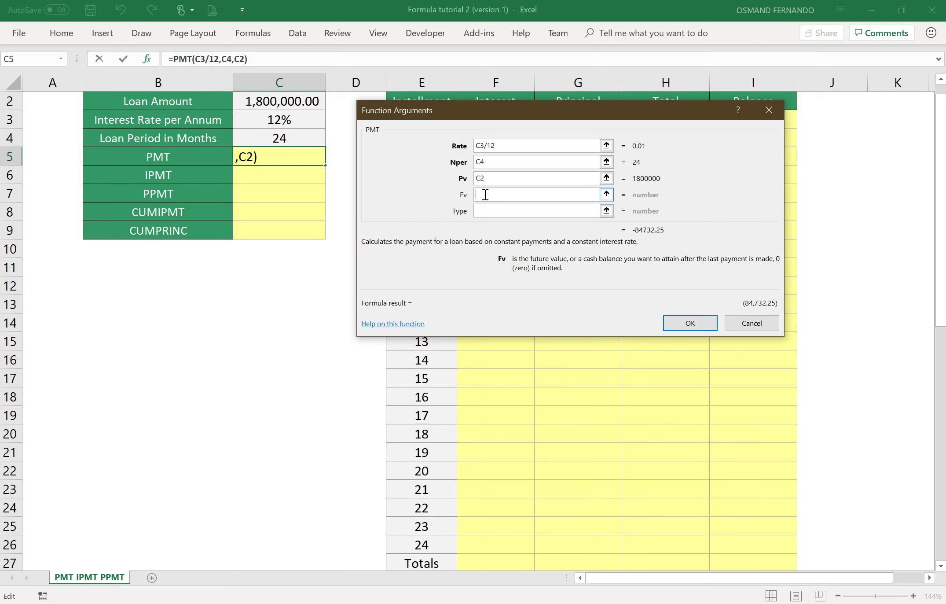
text(0)
click(484, 211)
key(Return)
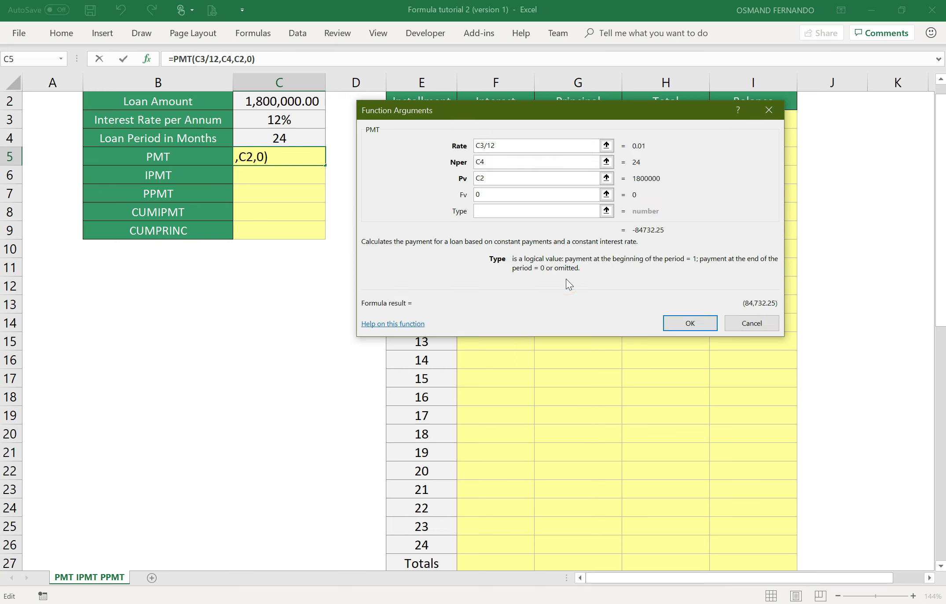
click(496, 214)
text(0)
click(492, 265)
click(516, 263)
click(691, 325)
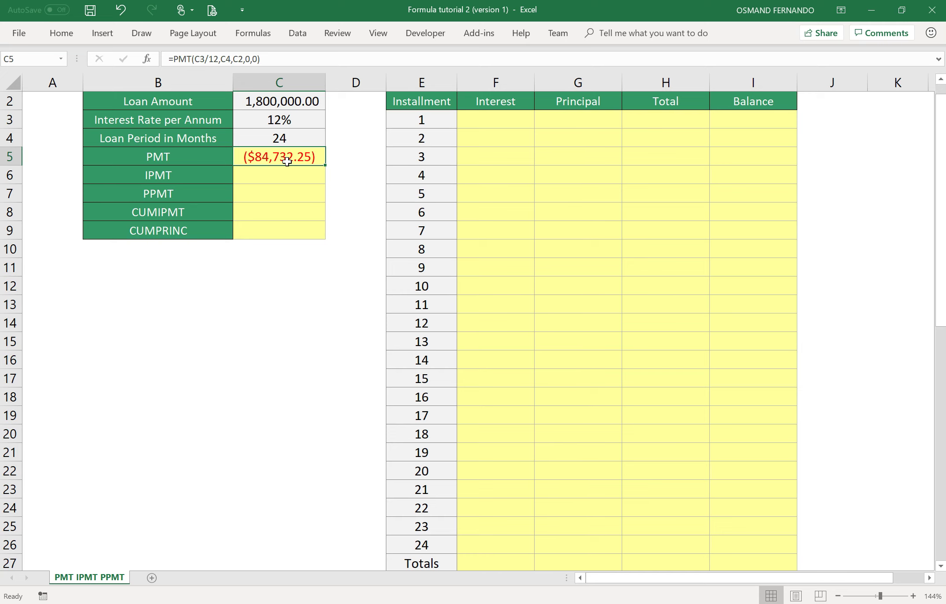
Add a minus sign before PMT in cell C5 so the formula reads =-PMT(C3/12,C4,C2,0,0).
click(175, 58)
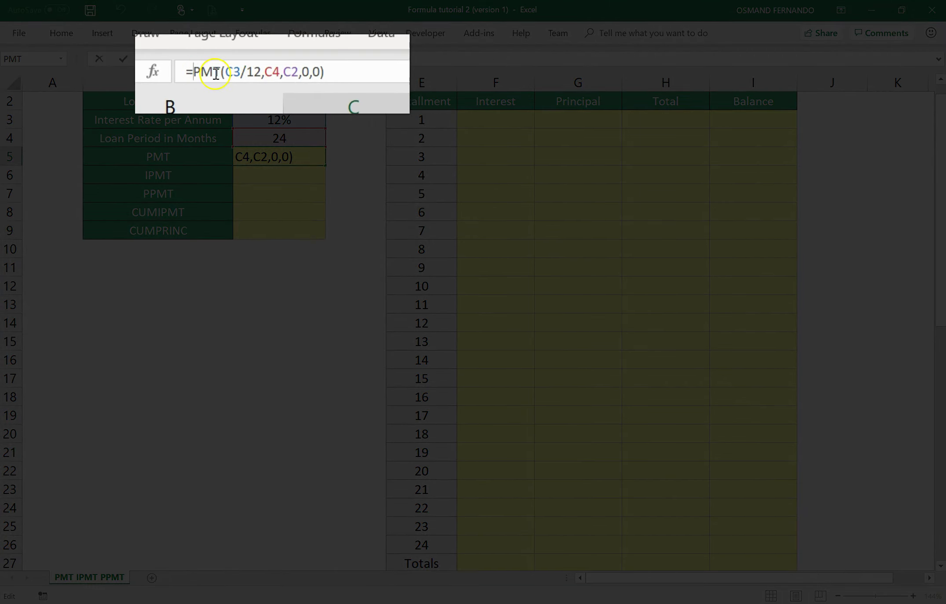
text(-)
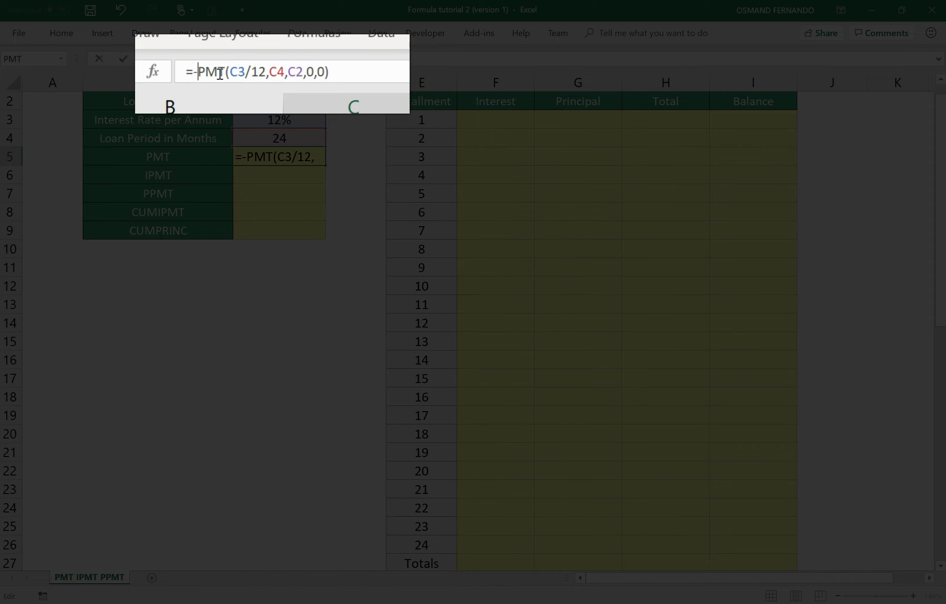
key(Return)
key(Up)
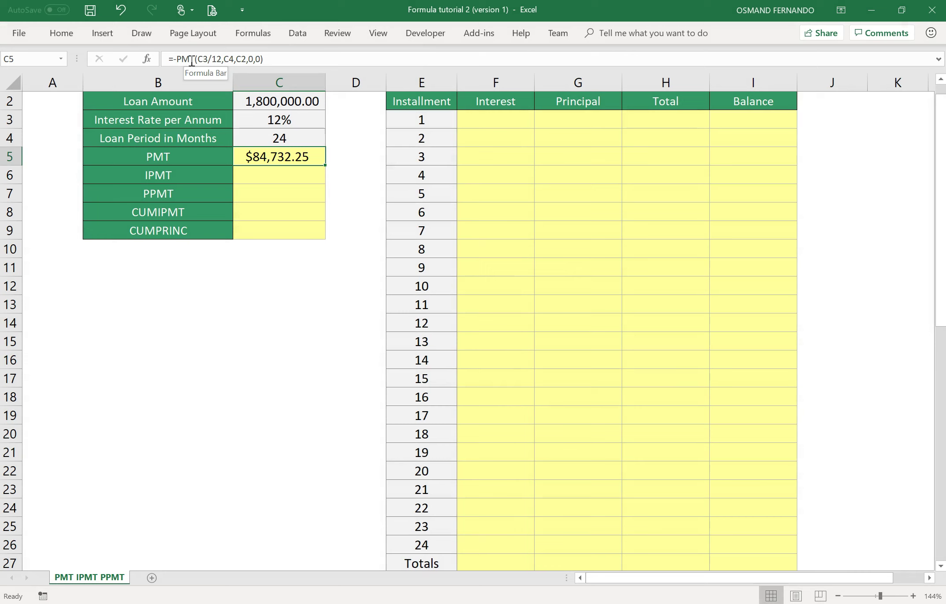
Apply the comma number style to the PMT amount in cell C5.
click(62, 35)
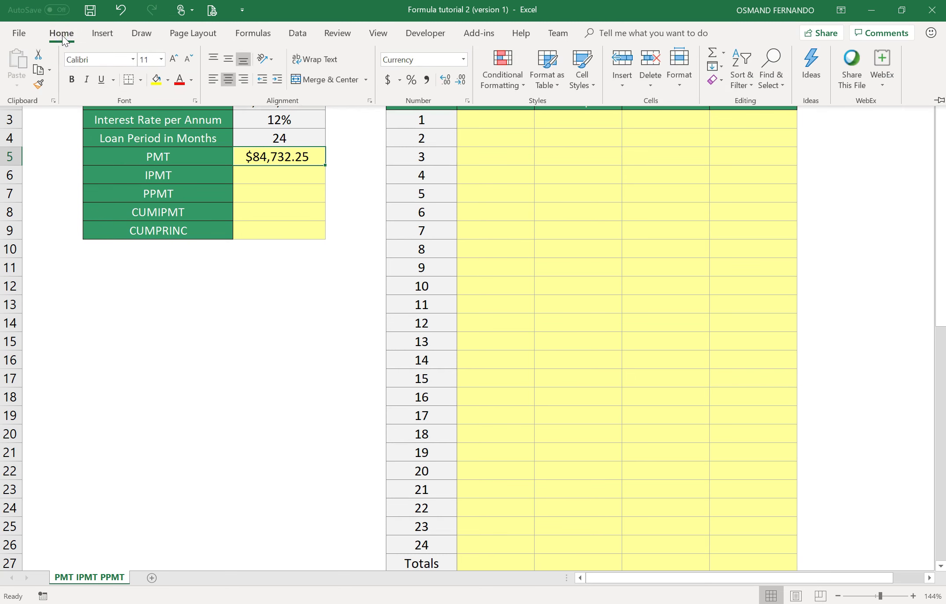
click(426, 79)
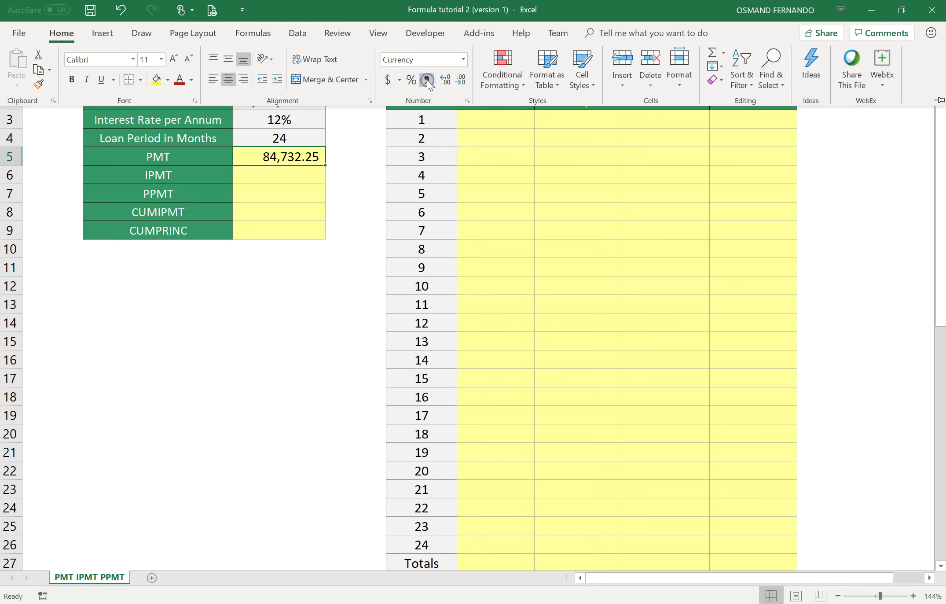
click(298, 176)
Search for the IPMT function and insert it into cell C6.
click(282, 175)
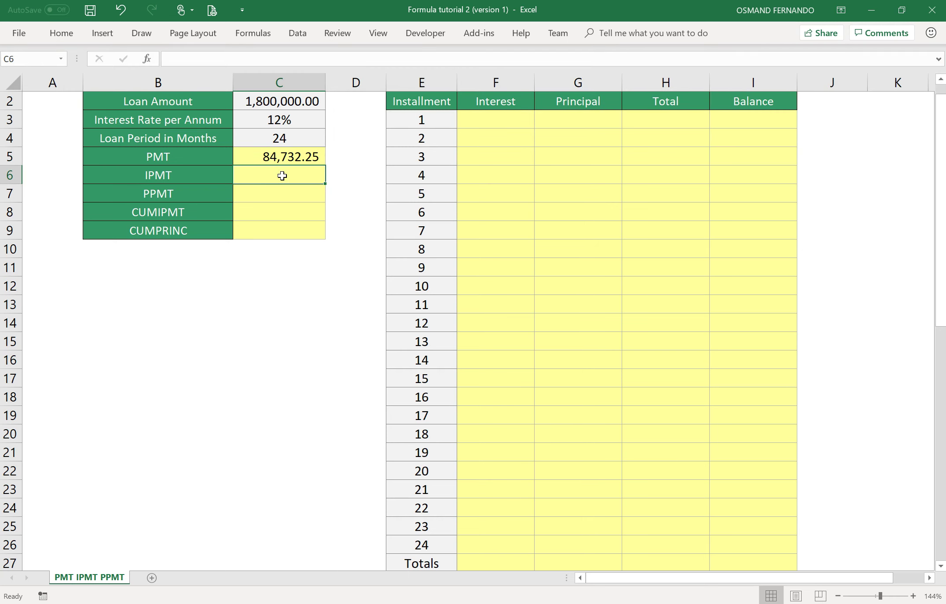
click(300, 158)
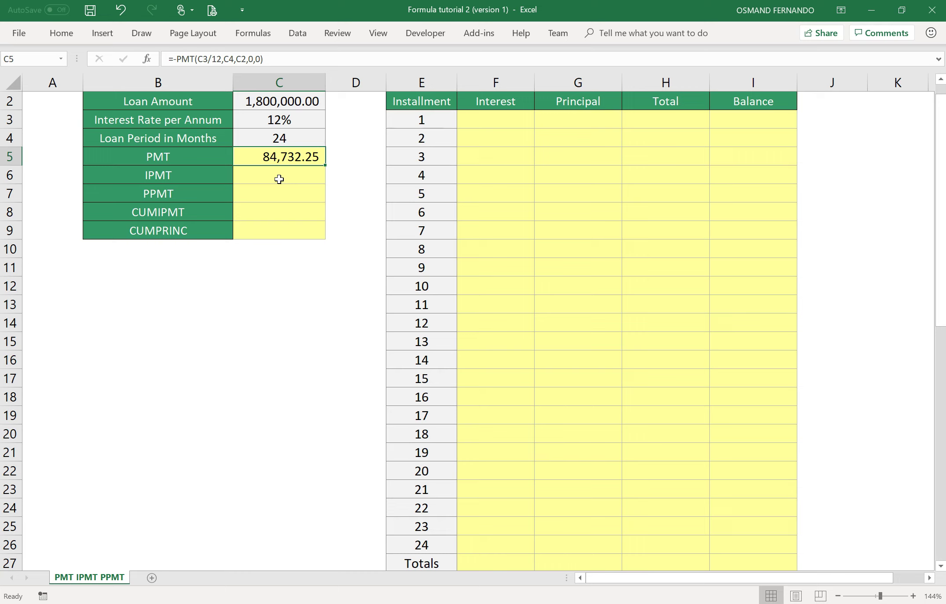
click(246, 178)
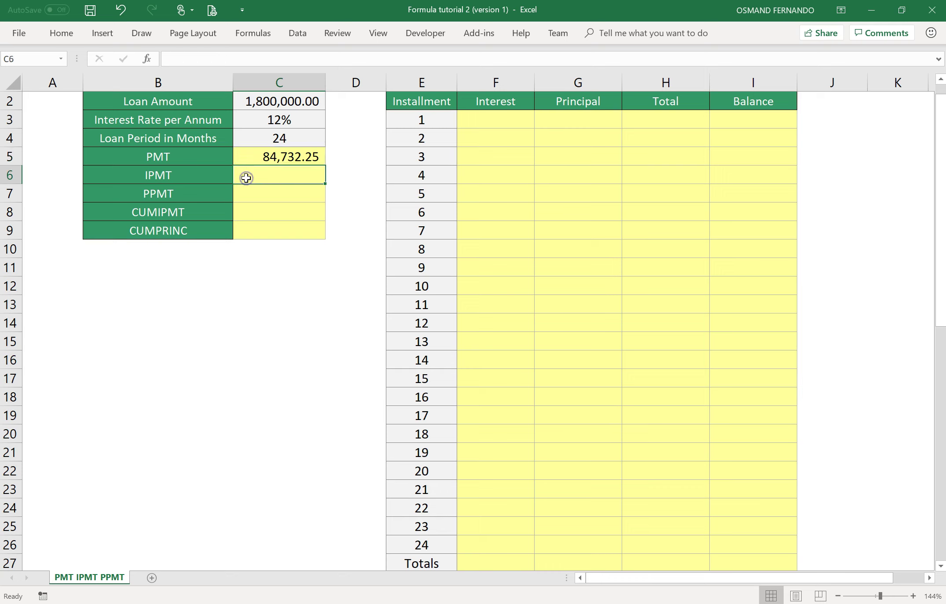
click(239, 172)
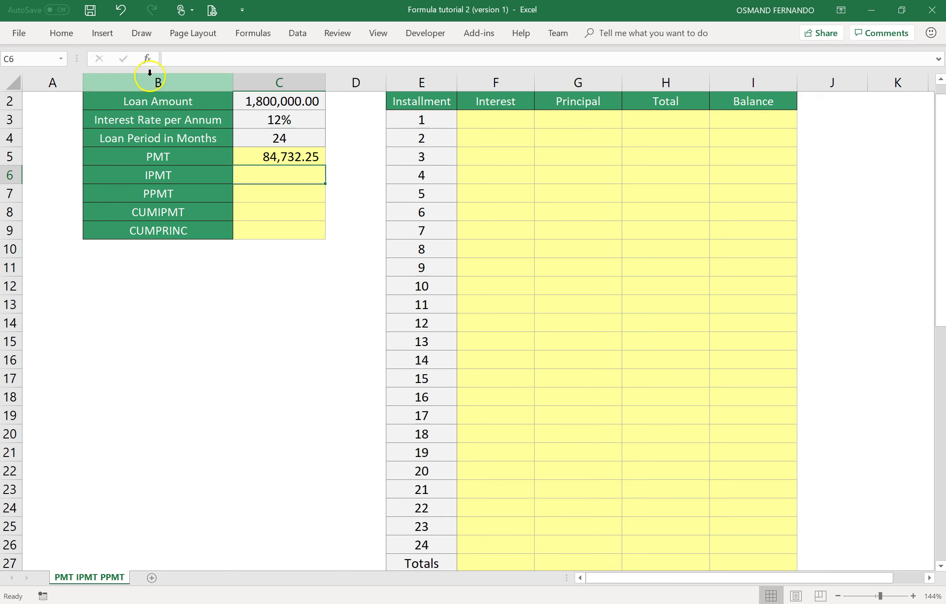
click(150, 58)
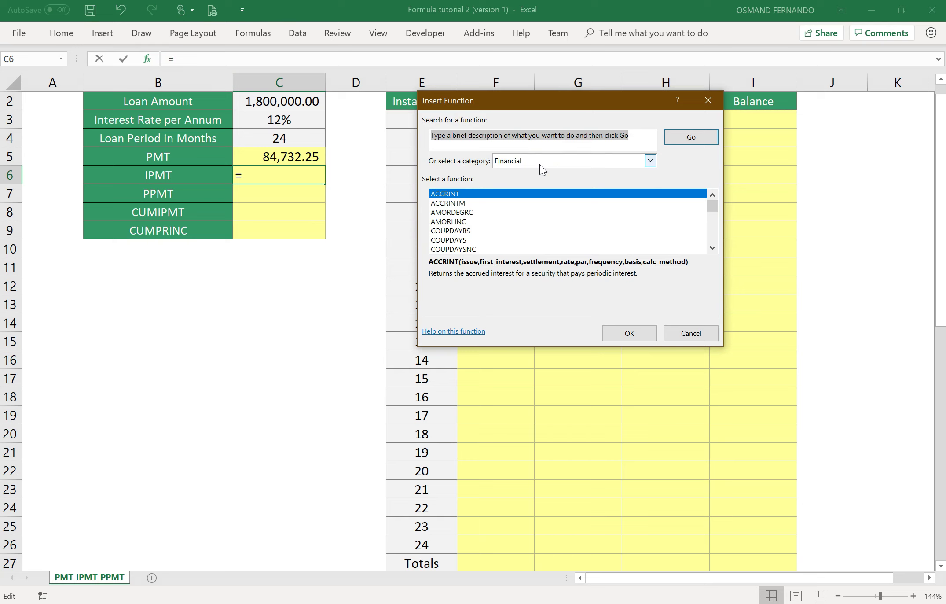
text(IPMT)
click(685, 141)
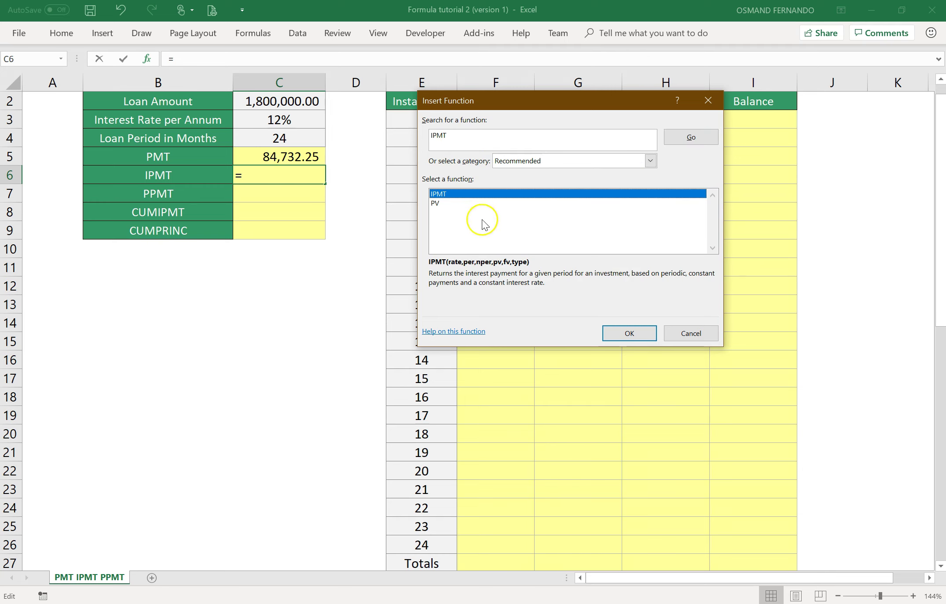
click(629, 333)
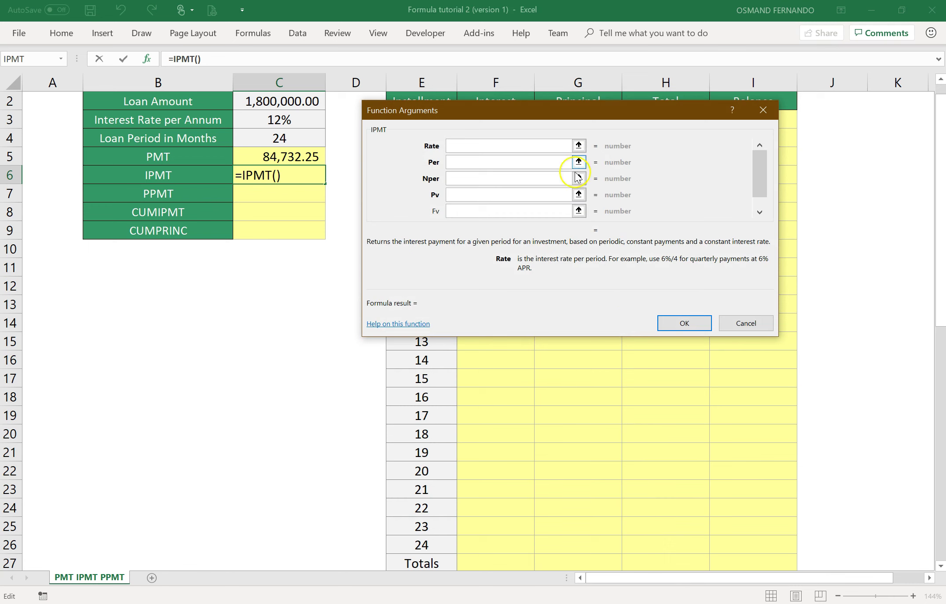
Set the IPMT function's Rate argument to C3/12 and its Per argument to 1.
drag(619, 111, 627, 143)
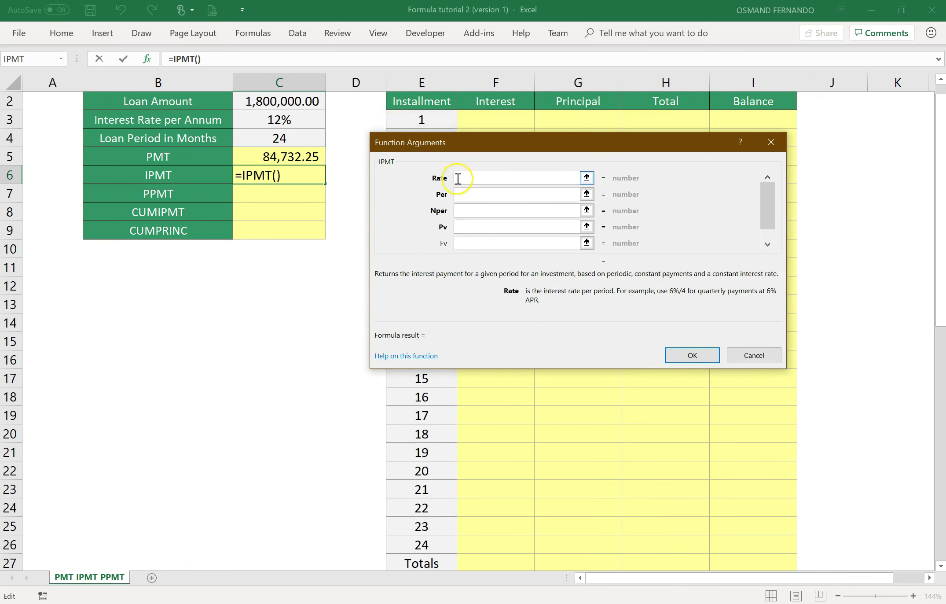
click(268, 121)
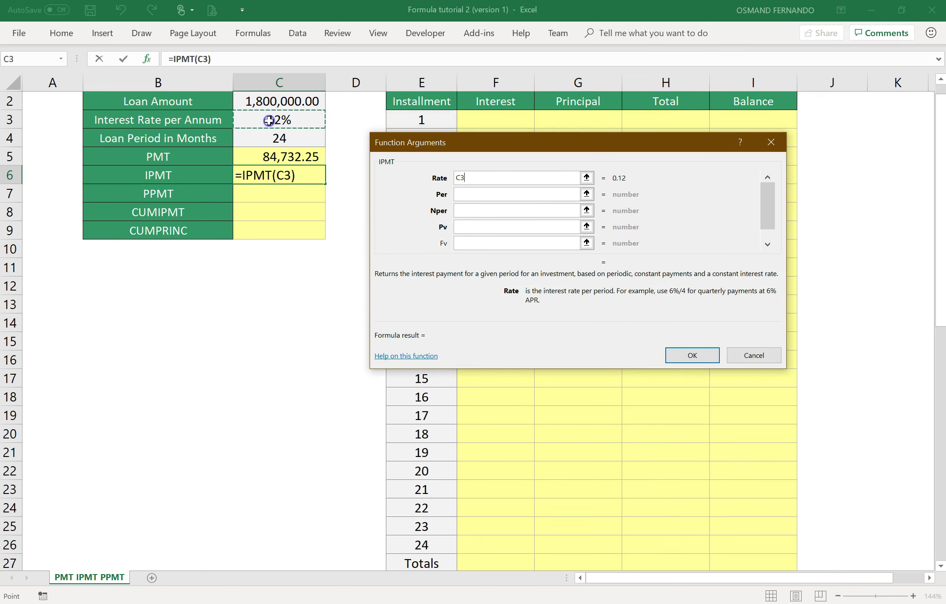
text(/12)
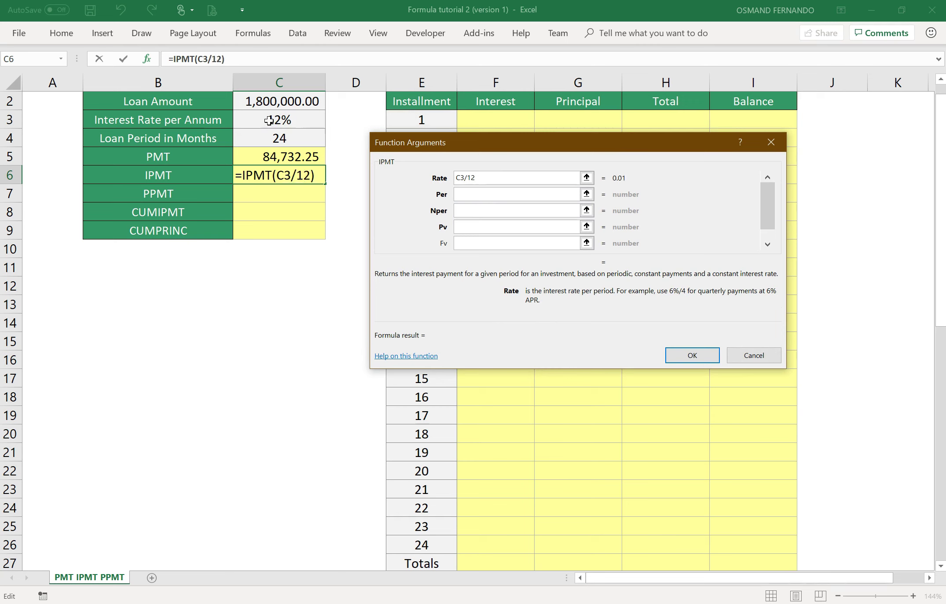
click(467, 198)
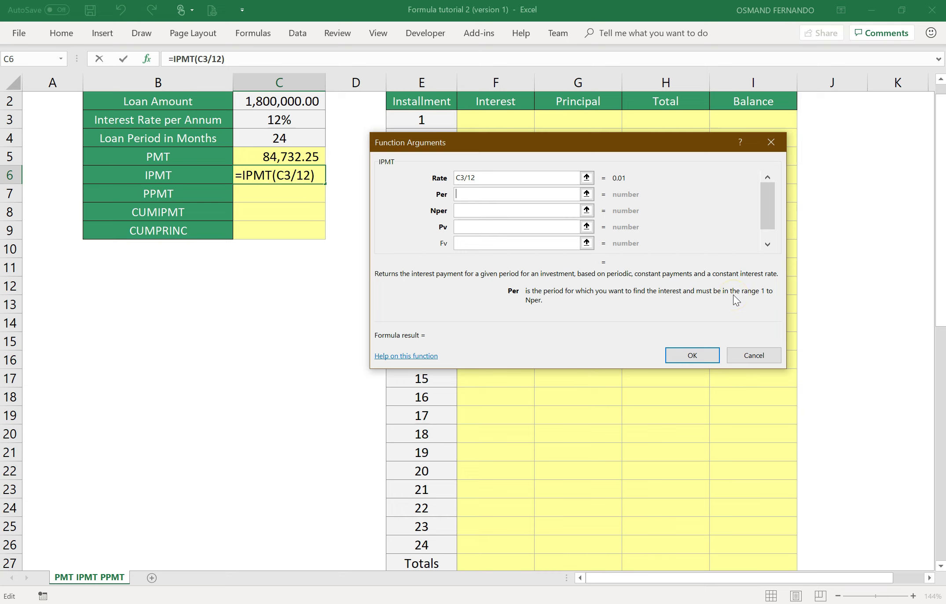
click(477, 194)
text(1)
Set IPMT's Nper to C4, Pv to C2 and Fv to 0, and complete the formula in C6.
click(477, 211)
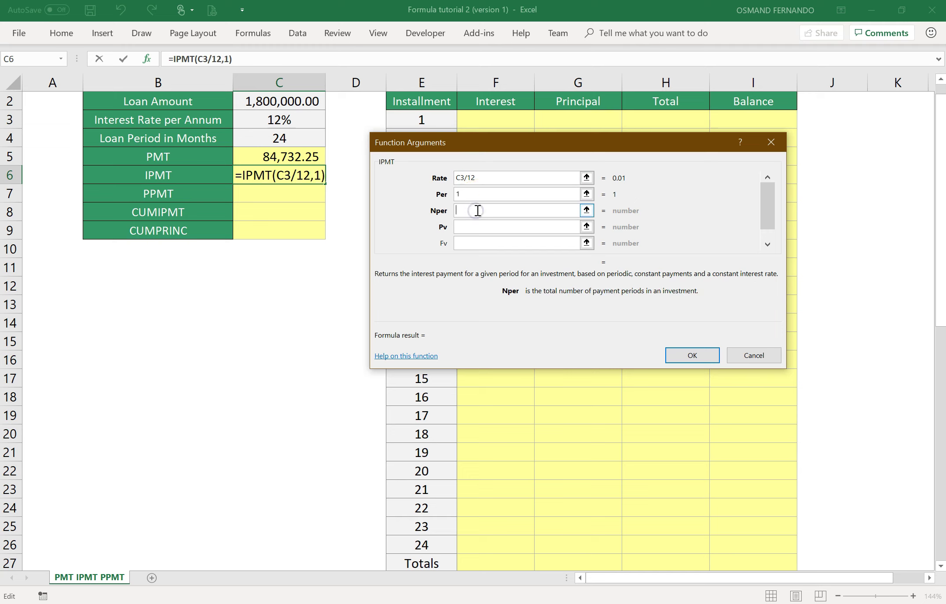
click(304, 138)
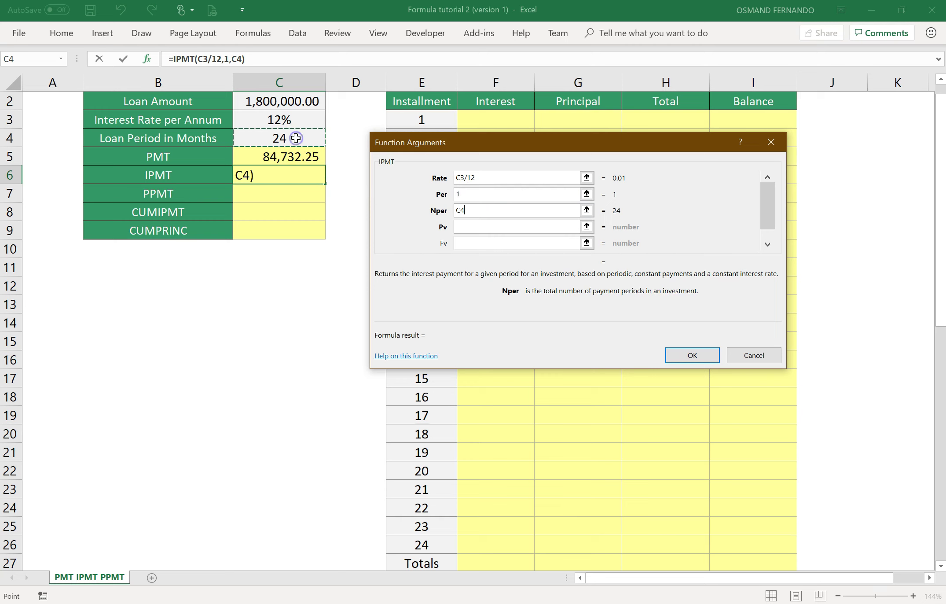
click(477, 224)
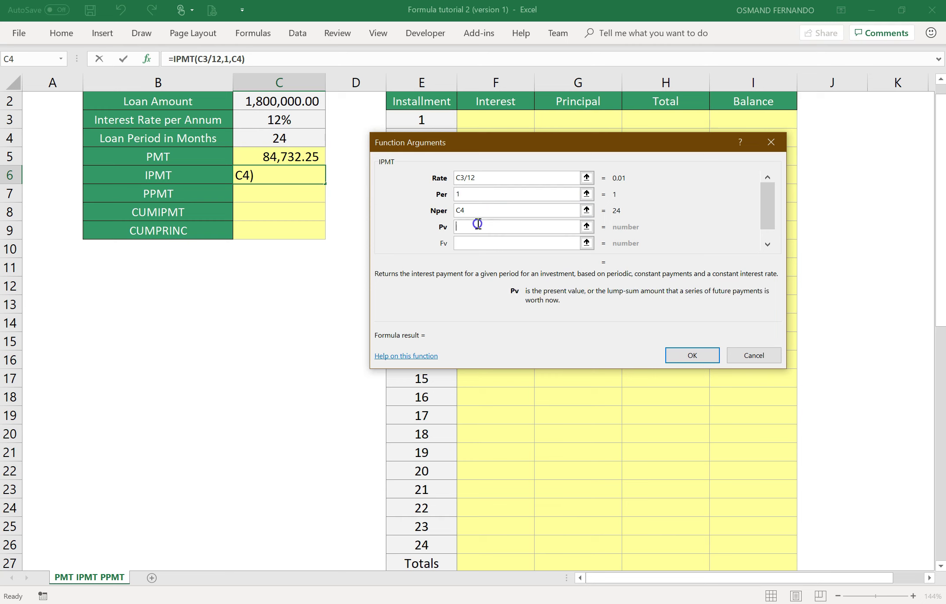
click(291, 101)
click(468, 244)
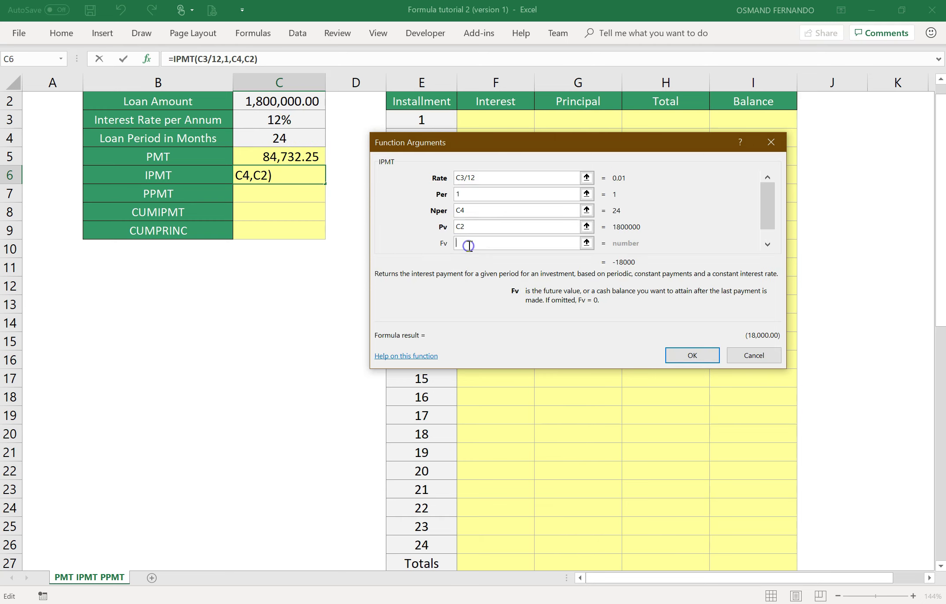
text(0)
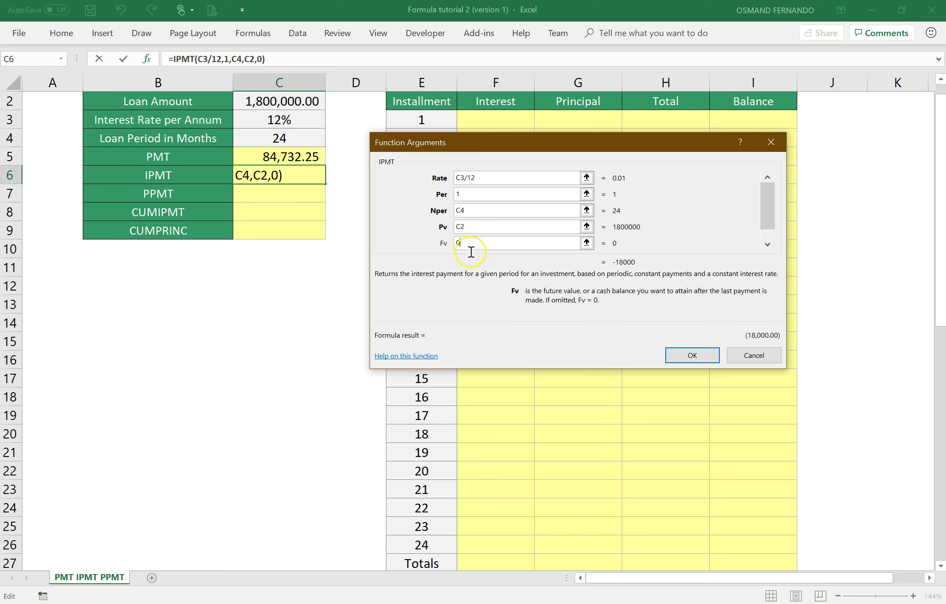
click(684, 356)
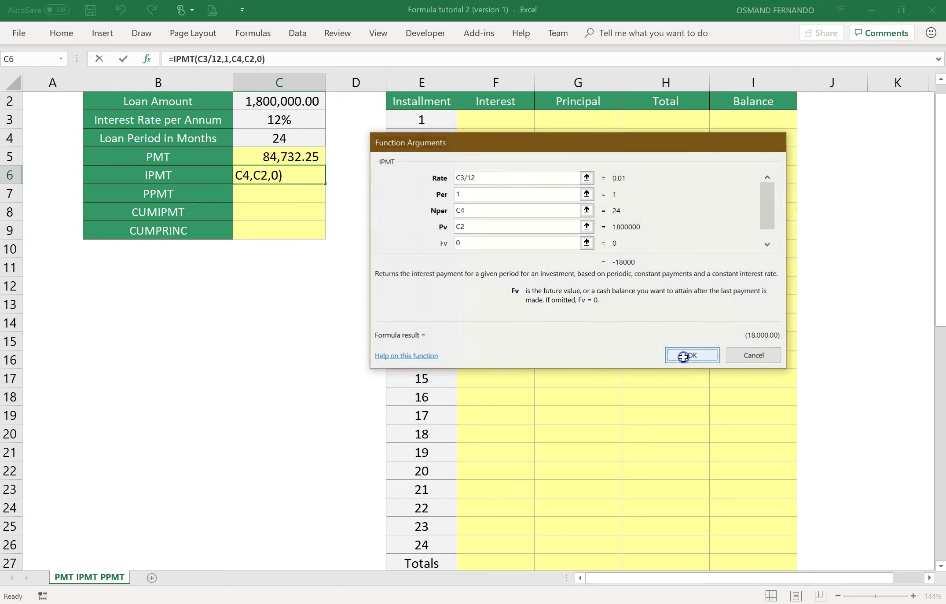
Add a minus sign before IPMT in cell C6 so the formula reads =-IPMT(C3/12,1,C4,C2,0).
click(172, 56)
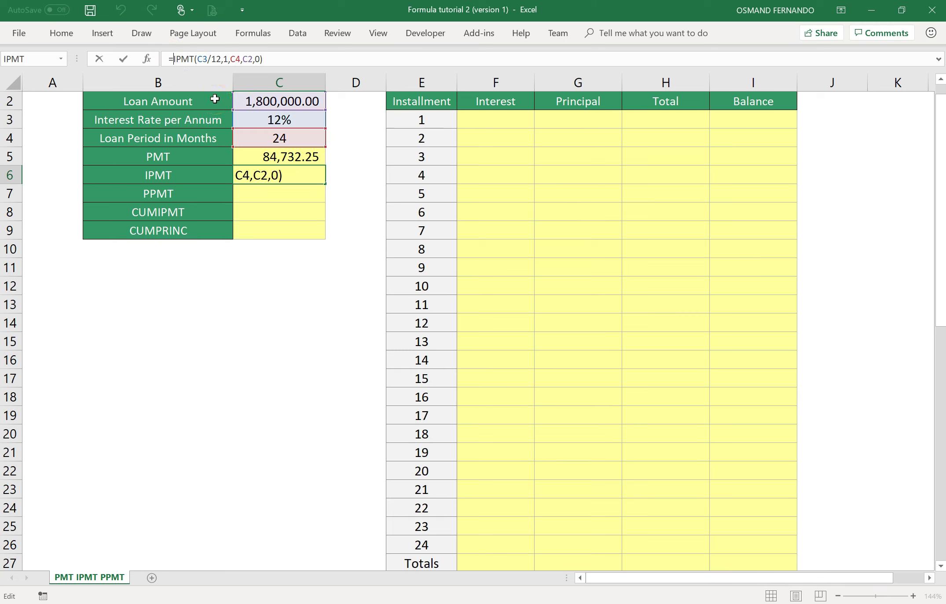
text(-)
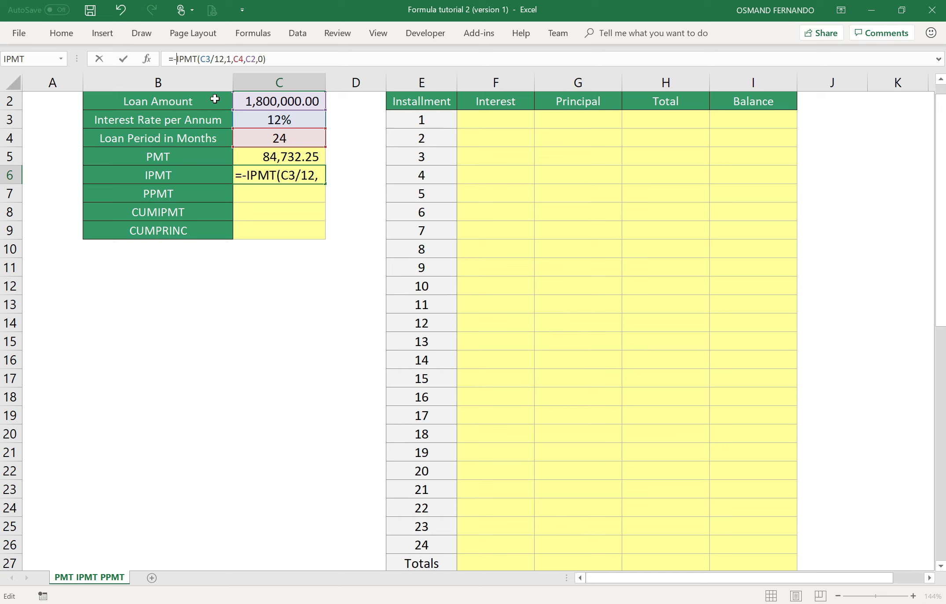
key(Return)
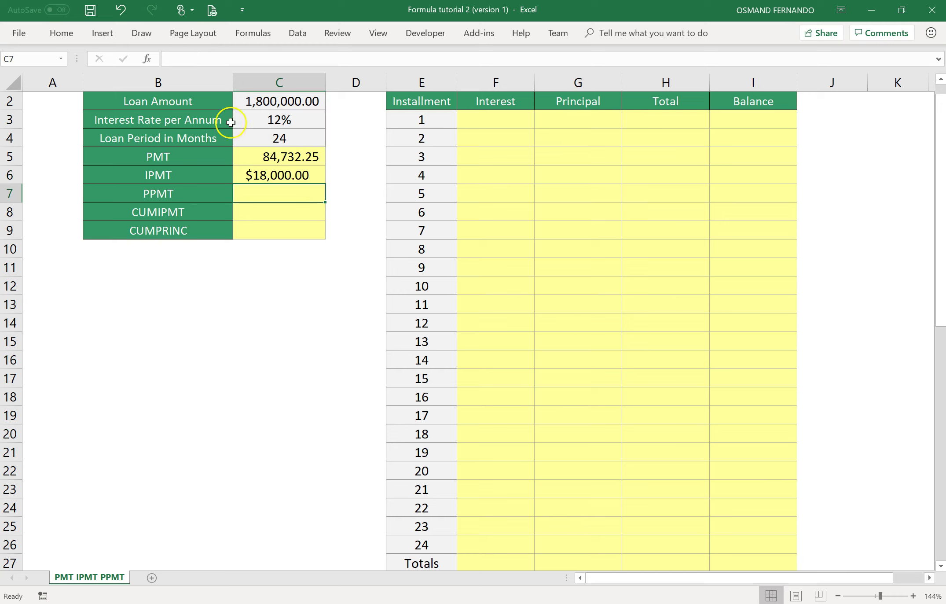
Apply the comma number style to the IPMT amount in cell C6.
click(258, 176)
click(62, 32)
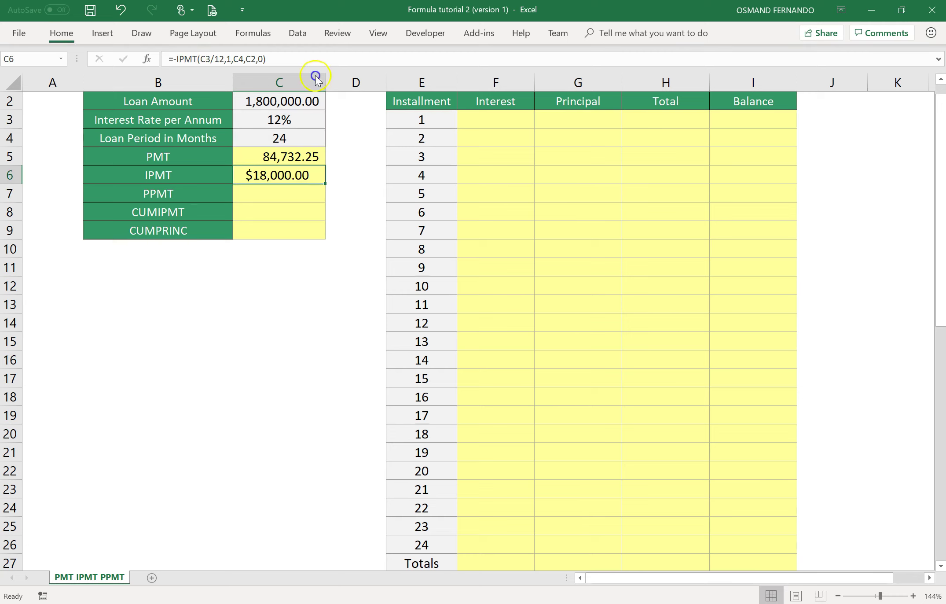
click(425, 79)
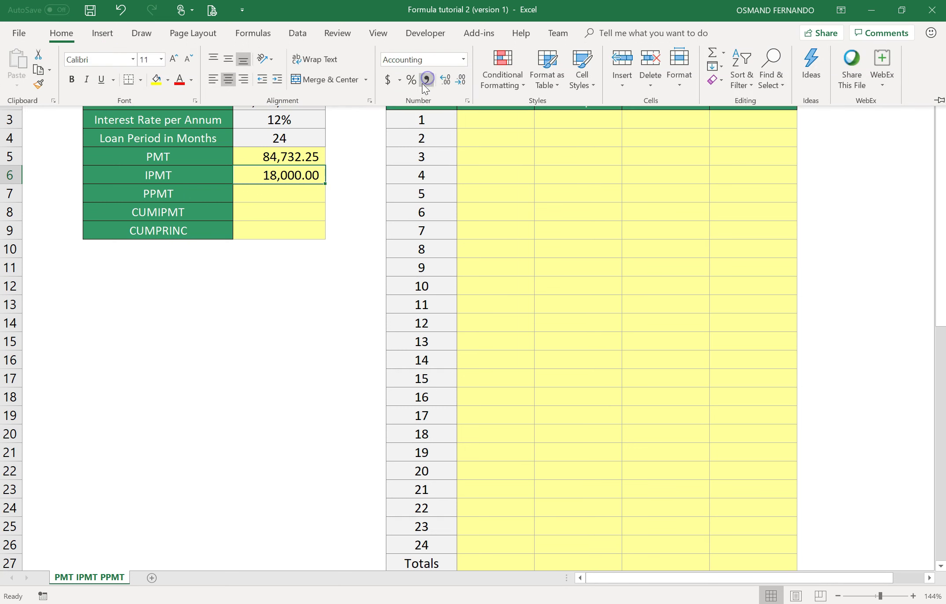
click(324, 178)
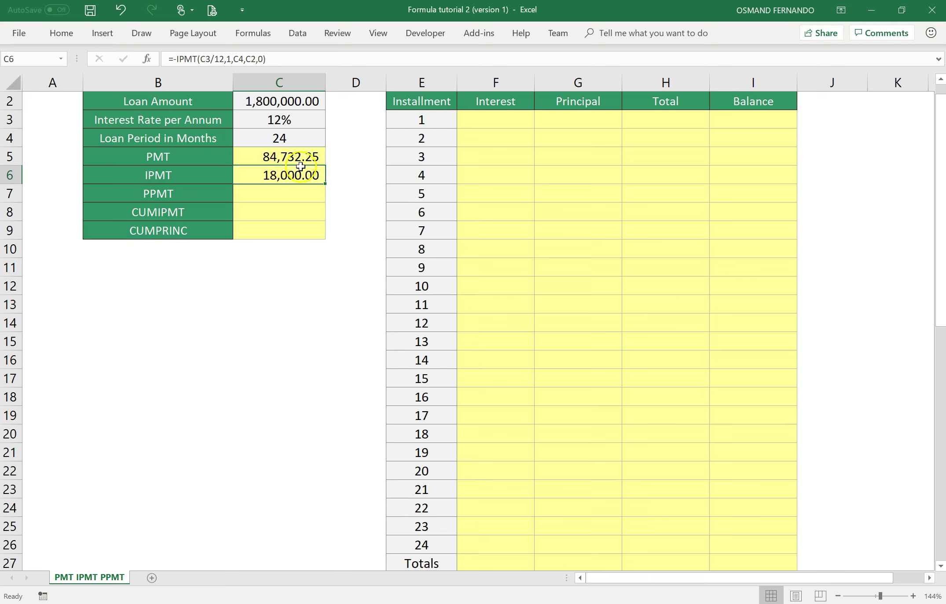
click(303, 156)
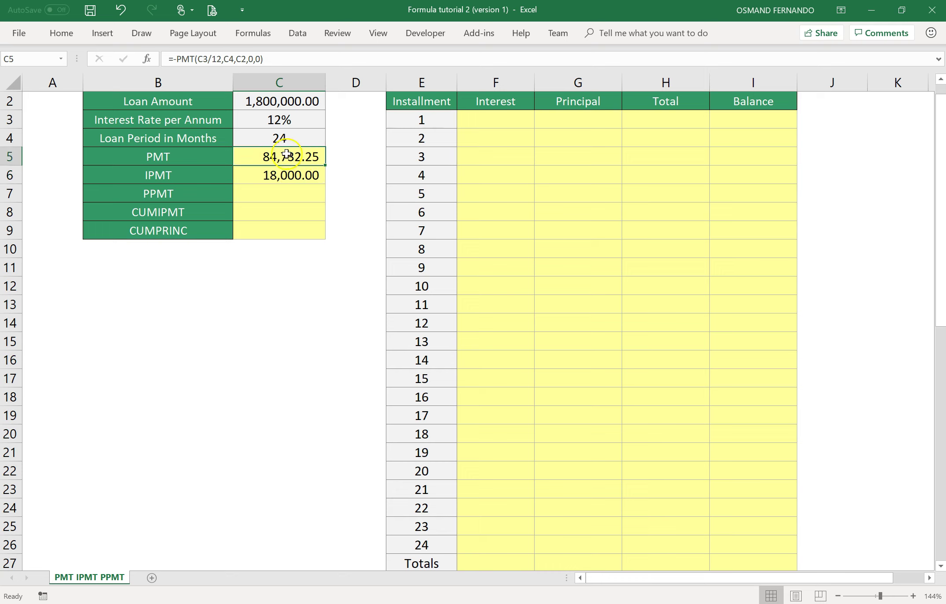
click(281, 191)
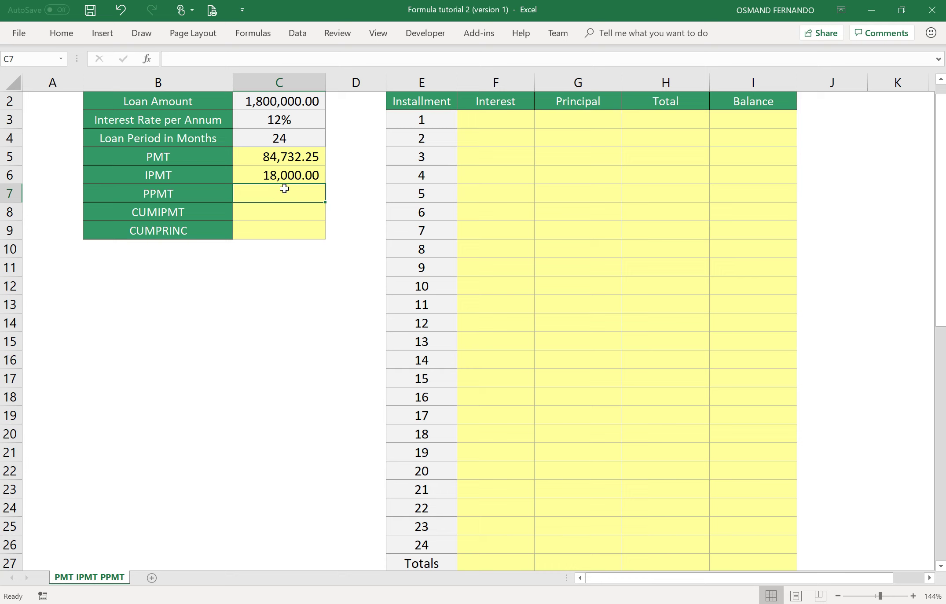
click(286, 183)
click(283, 157)
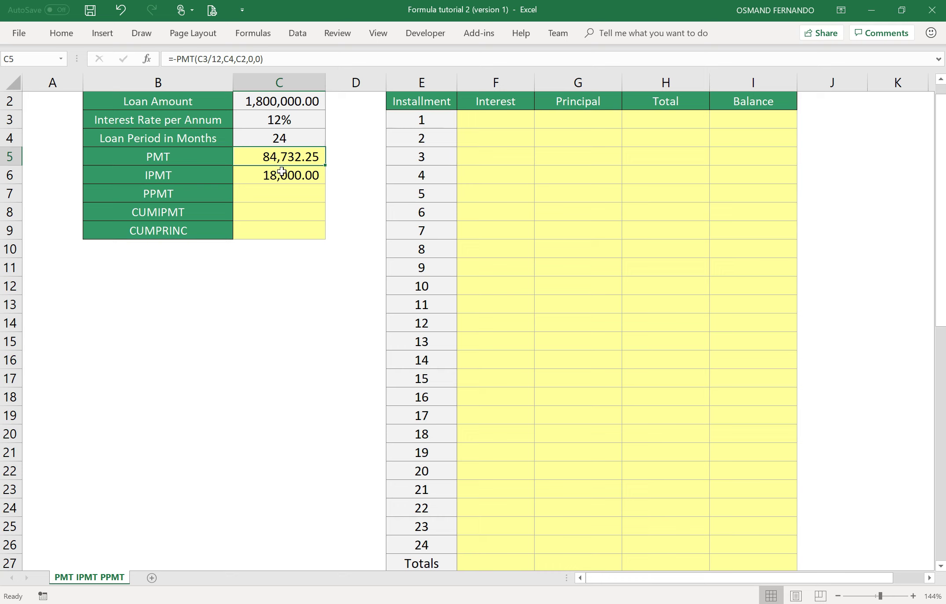
Search for the PPMT function and insert it into cell C7.
click(287, 197)
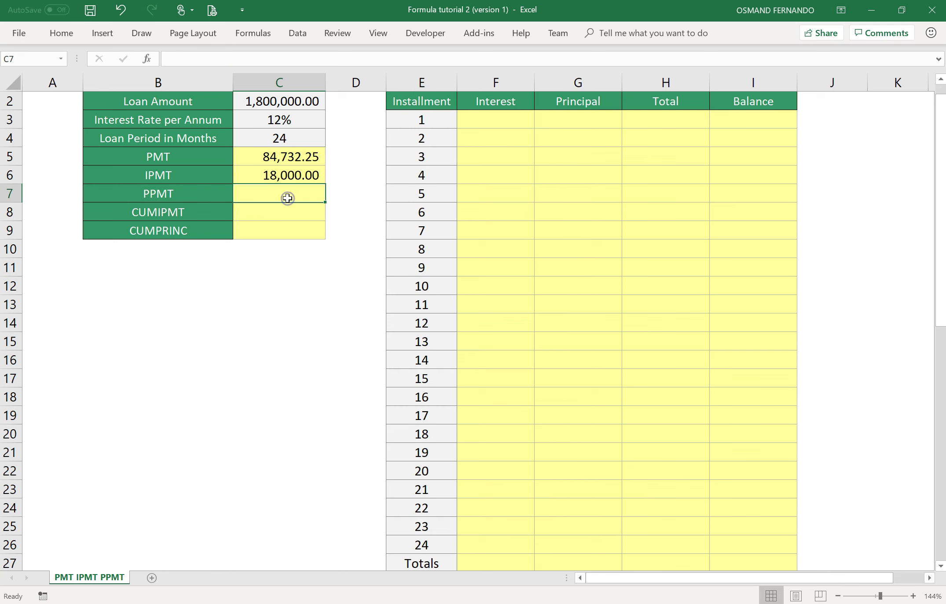
click(147, 58)
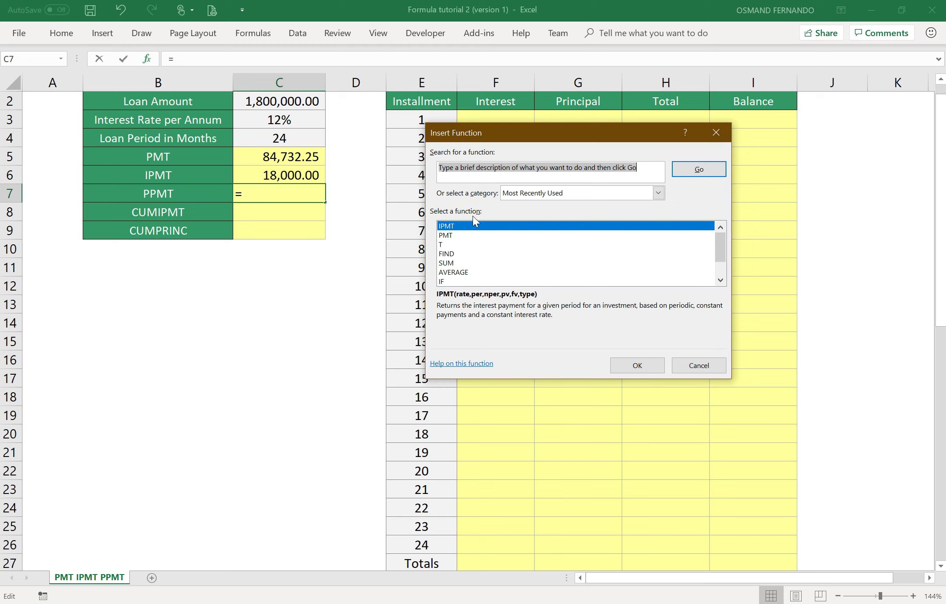
click(526, 170)
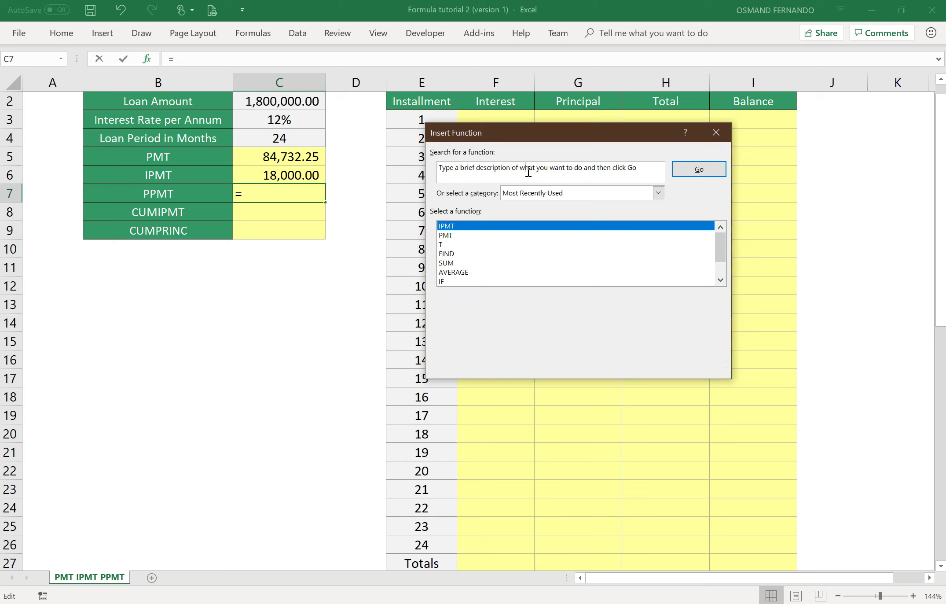
key(ctrl+a)
text(PPMT)
click(681, 178)
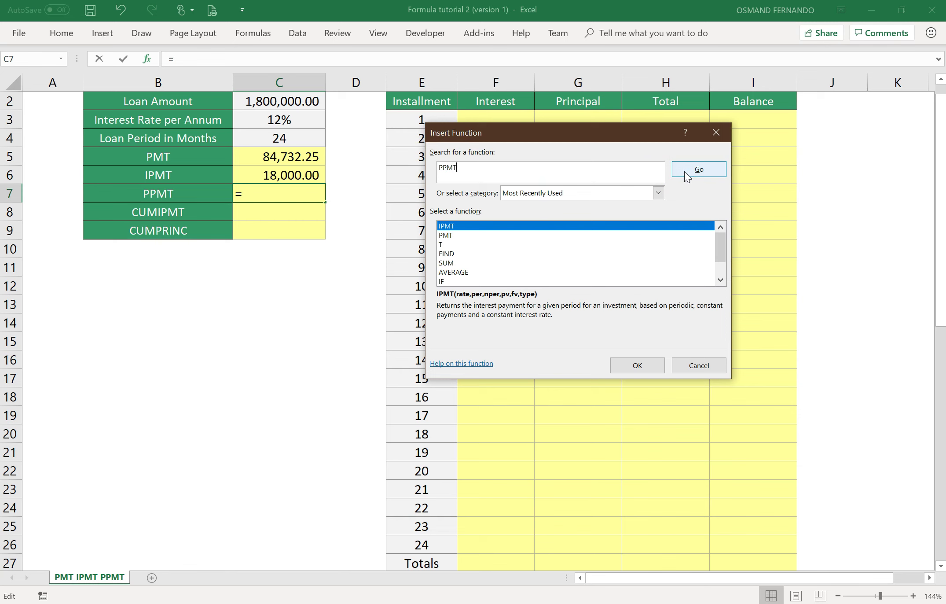
double_click(449, 227)
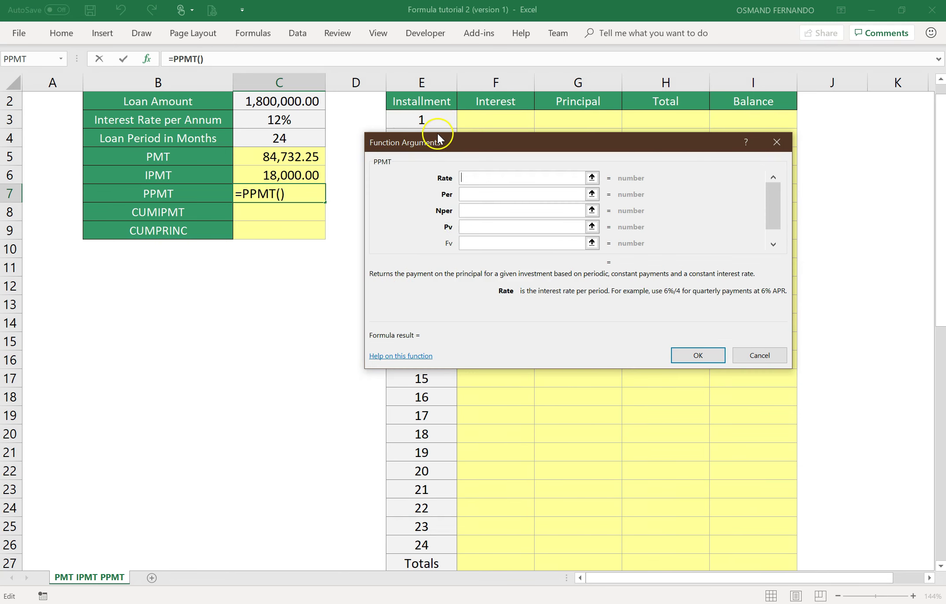
Set the PPMT function's Rate argument to C3/12 and its Per argument to 1.
click(467, 176)
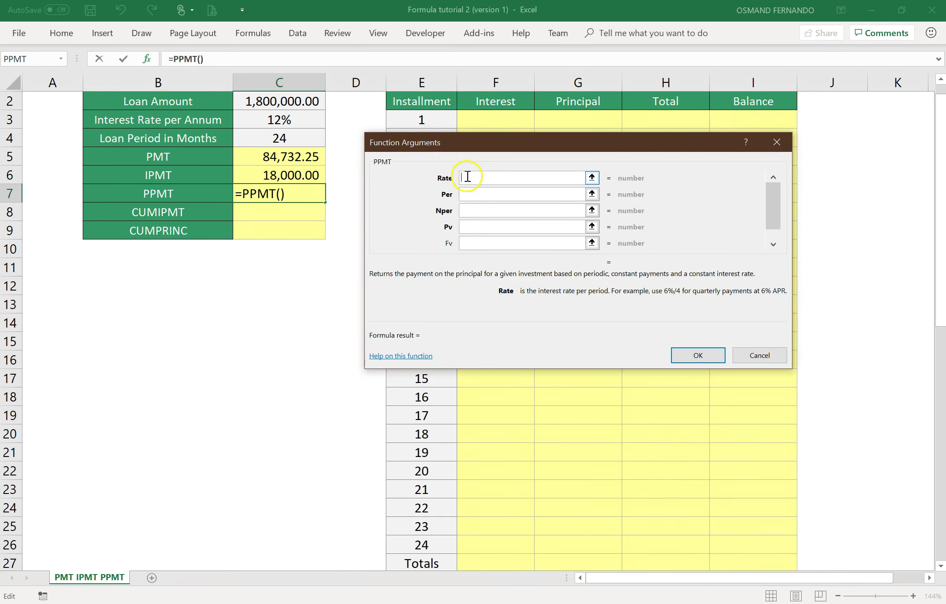
click(305, 123)
text(/12)
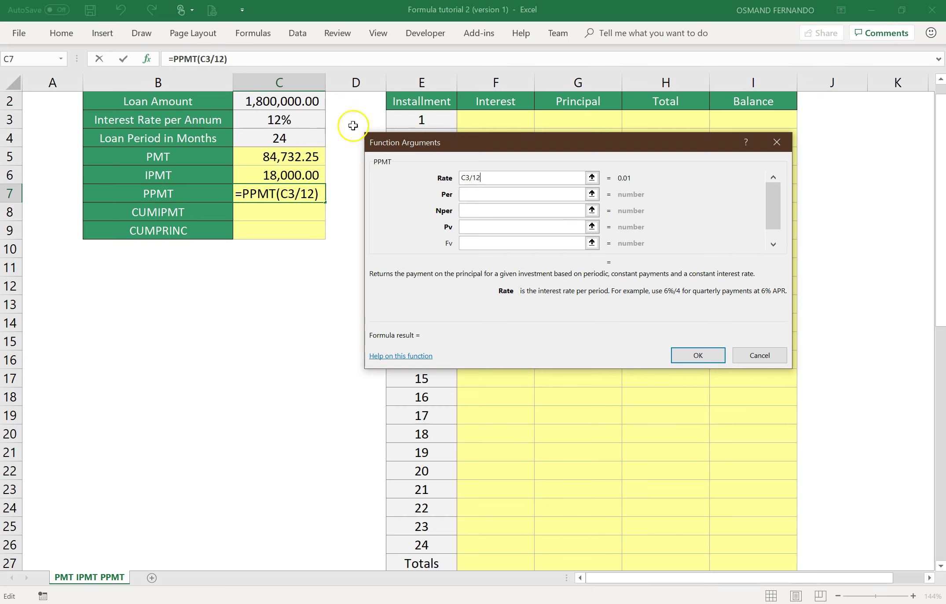
click(482, 196)
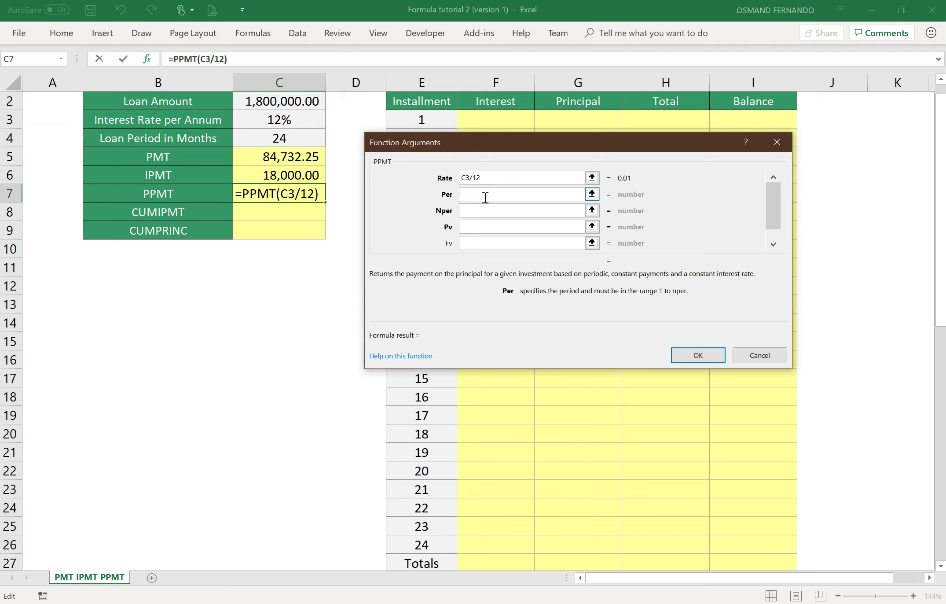
text(1)
Set PPMT's Nper to C4, Pv to C2 and Fv to 0, and complete the formula in C7.
click(483, 212)
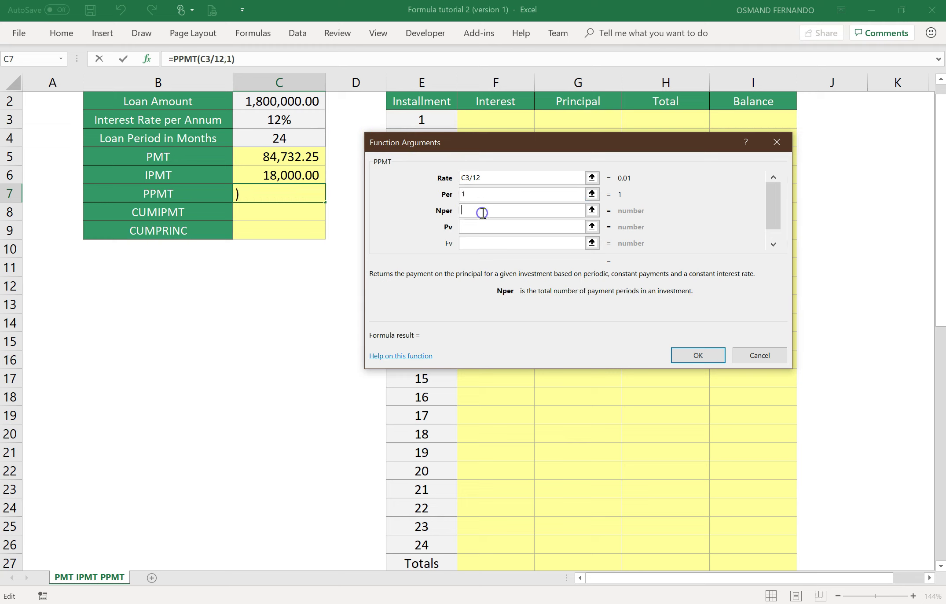
click(305, 140)
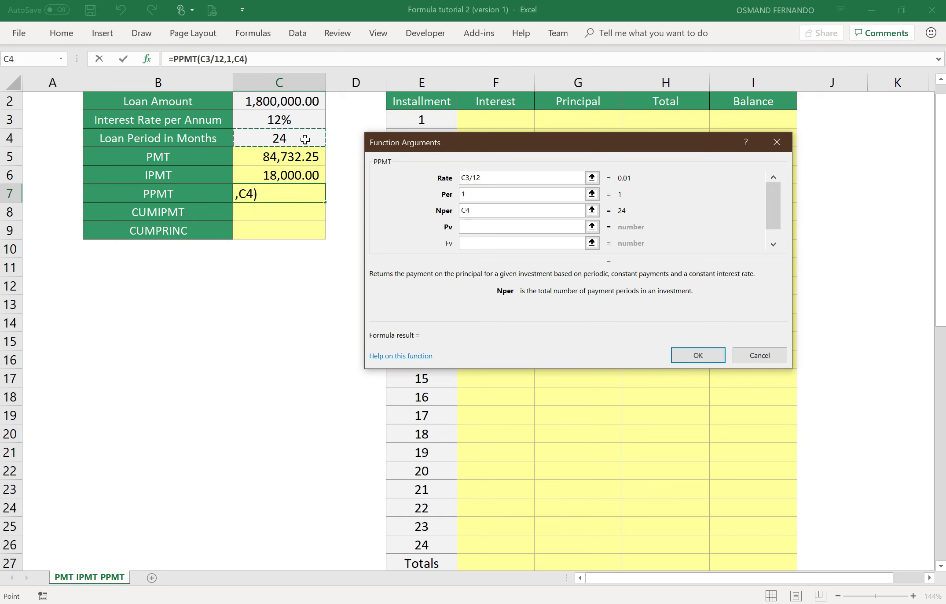
click(471, 227)
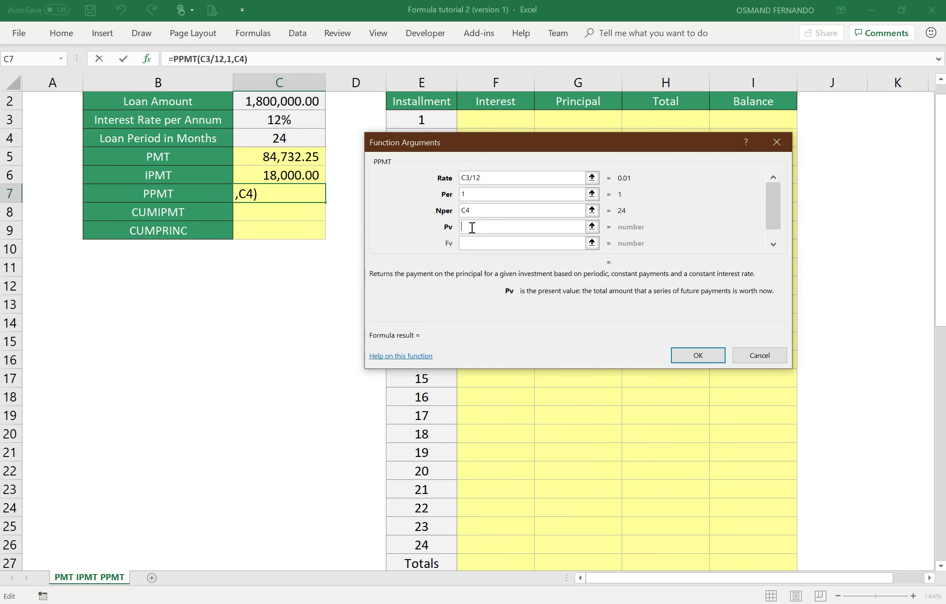
click(294, 104)
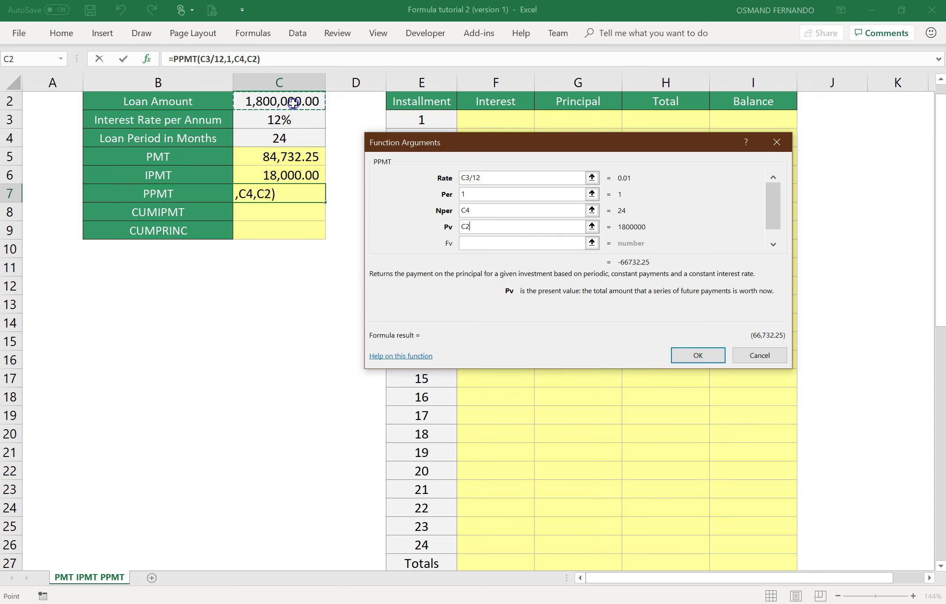
click(477, 244)
text(0)
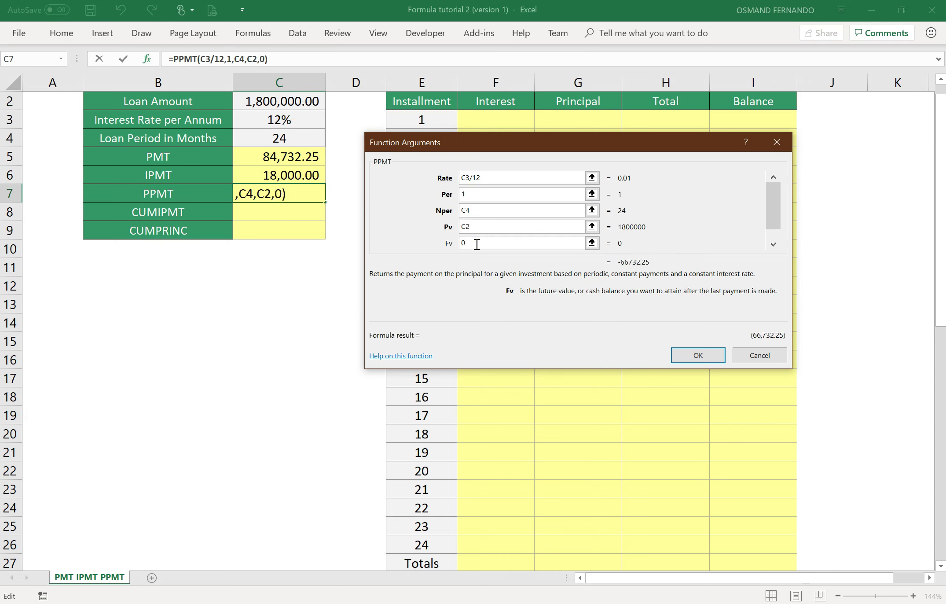
click(683, 357)
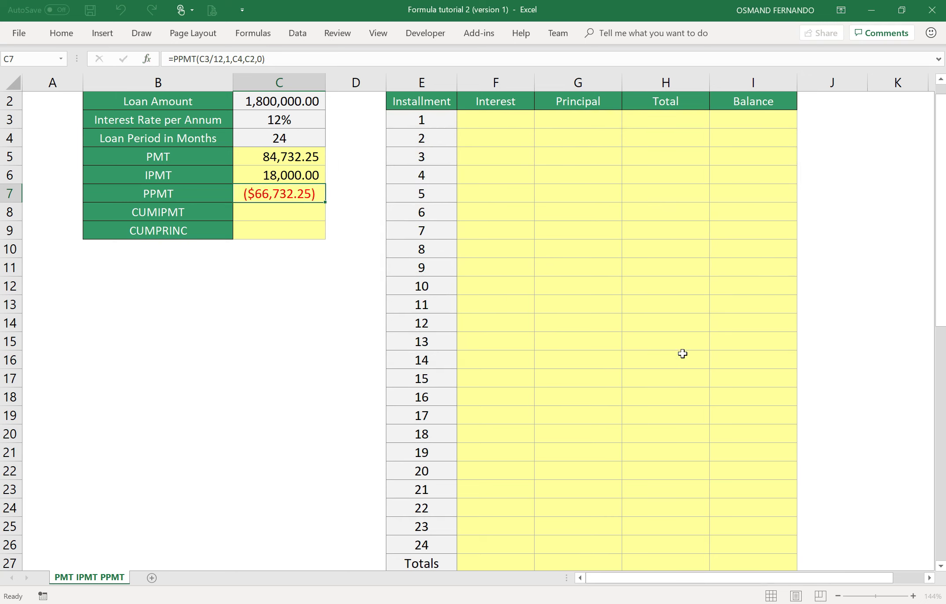
Add a minus sign before PPMT in cell C7 so the formula reads =-PPMT(C3/12,1,C4,C2,0).
click(172, 58)
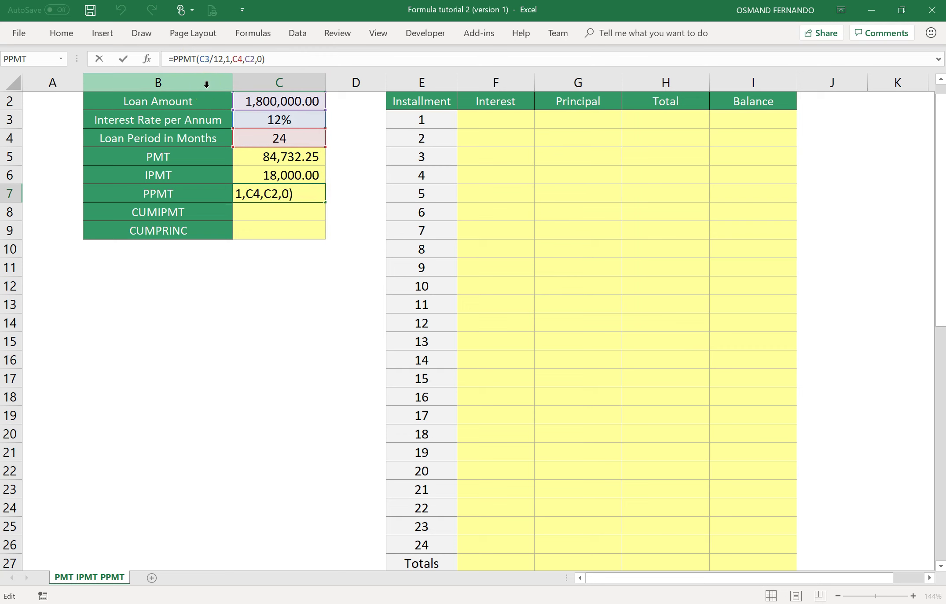
text(-)
key(Return)
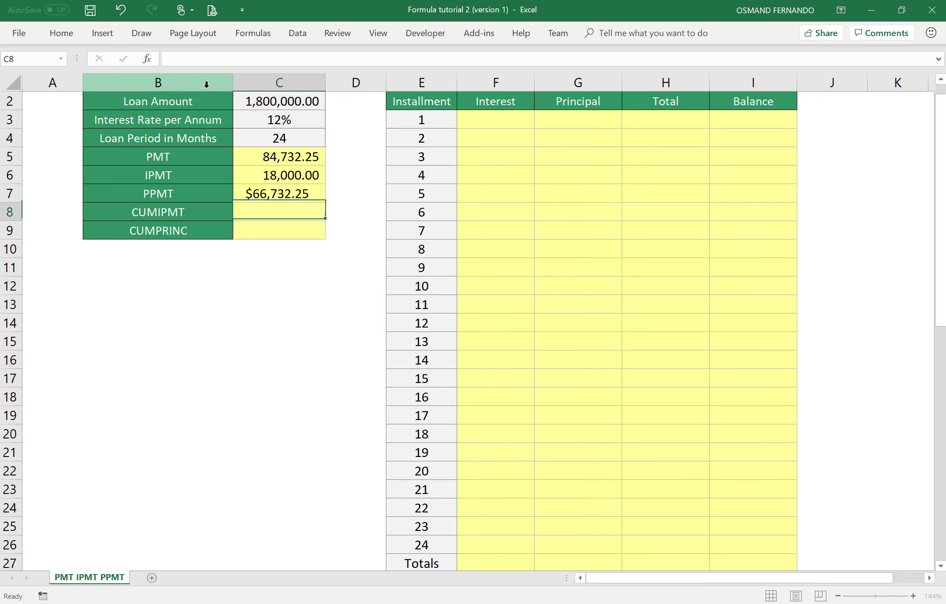
Apply the comma number style to the PPMT result in cell C7.
click(274, 197)
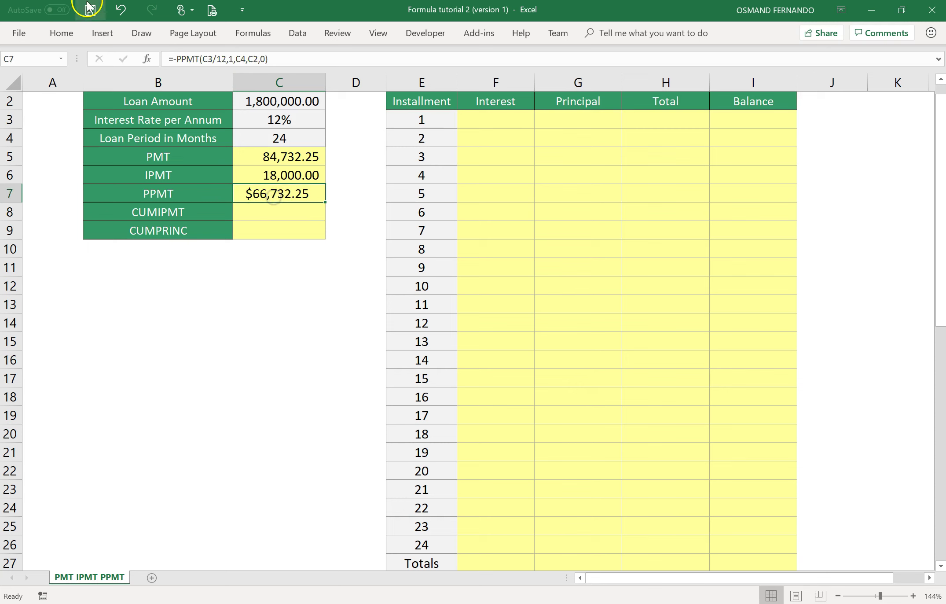
click(61, 31)
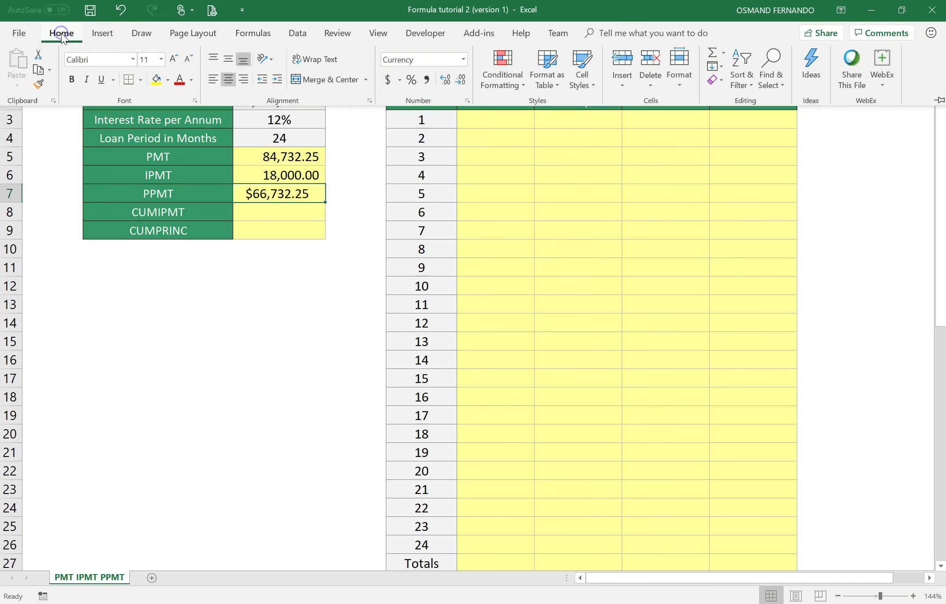
click(429, 78)
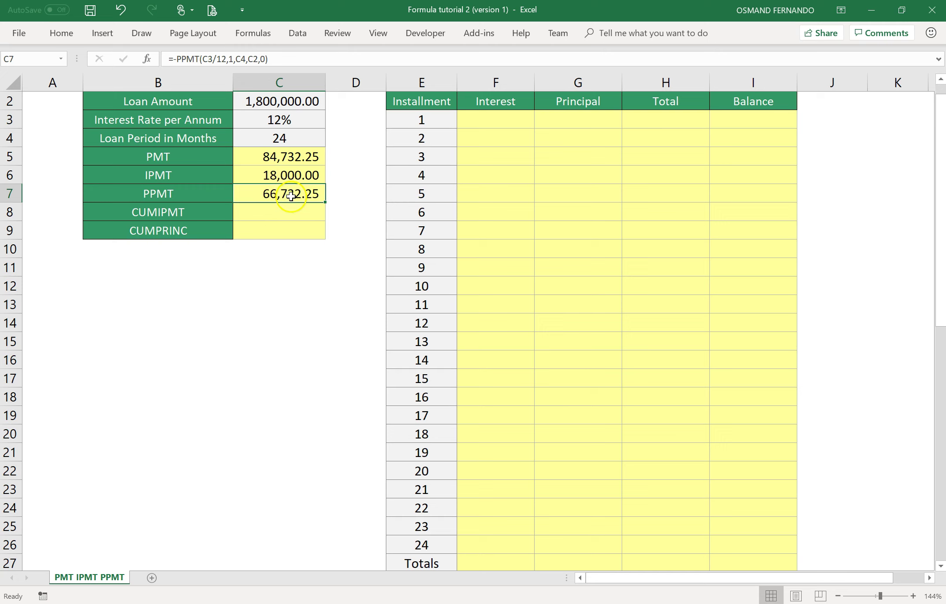
Compare the sum of the IPMT and PPMT results in C6:C7 with the PMT result in C5, reviewing each formula.
drag(285, 177, 289, 188)
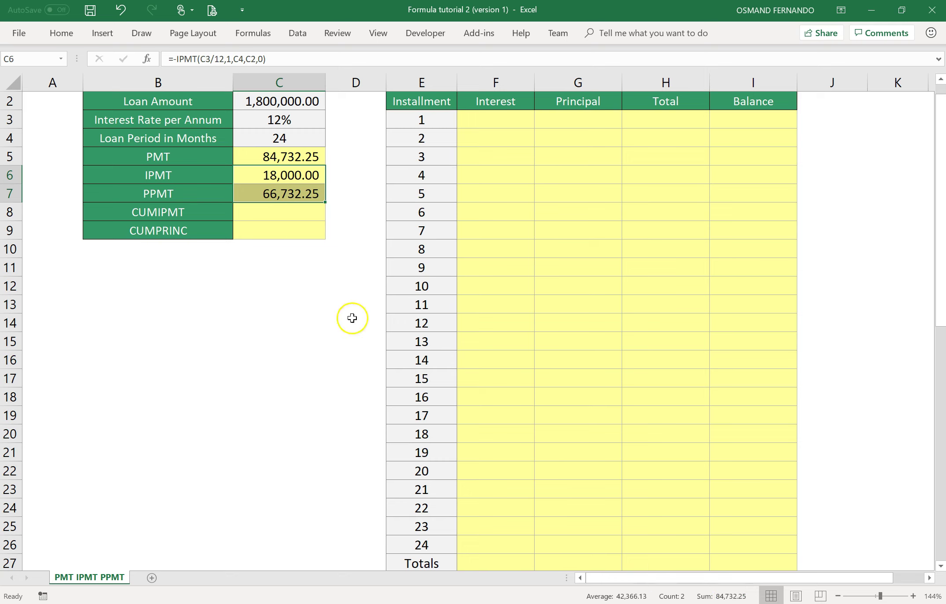
click(298, 157)
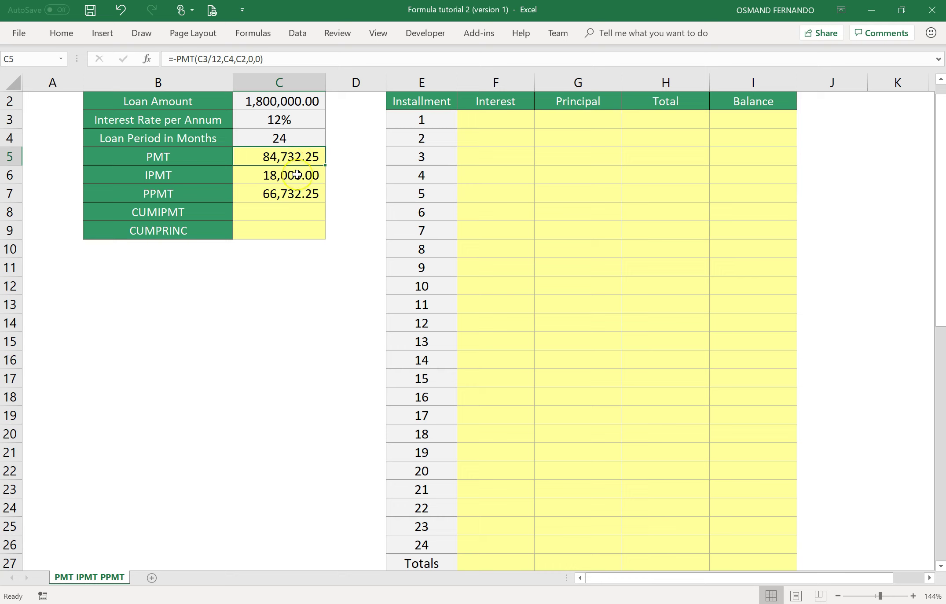
click(297, 176)
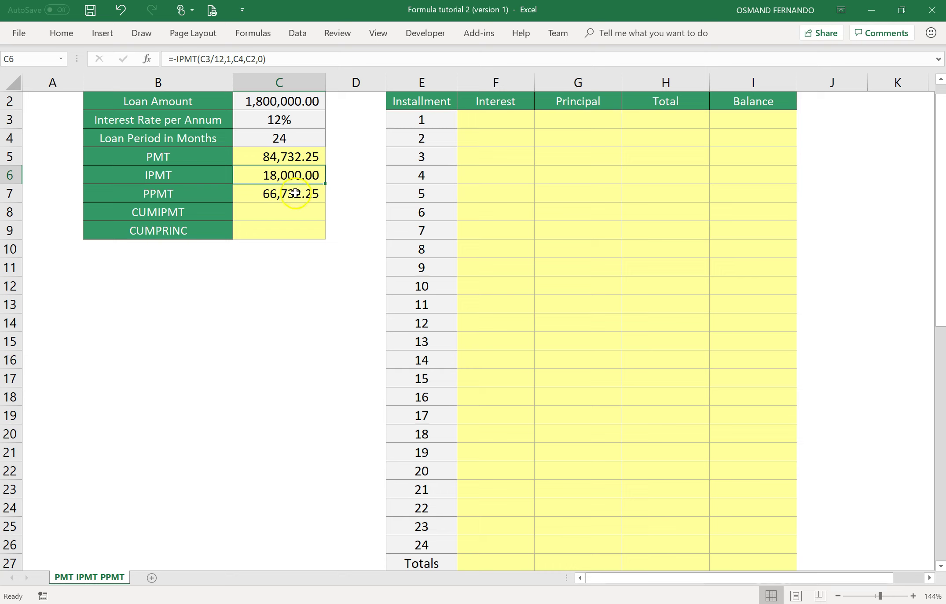
click(295, 193)
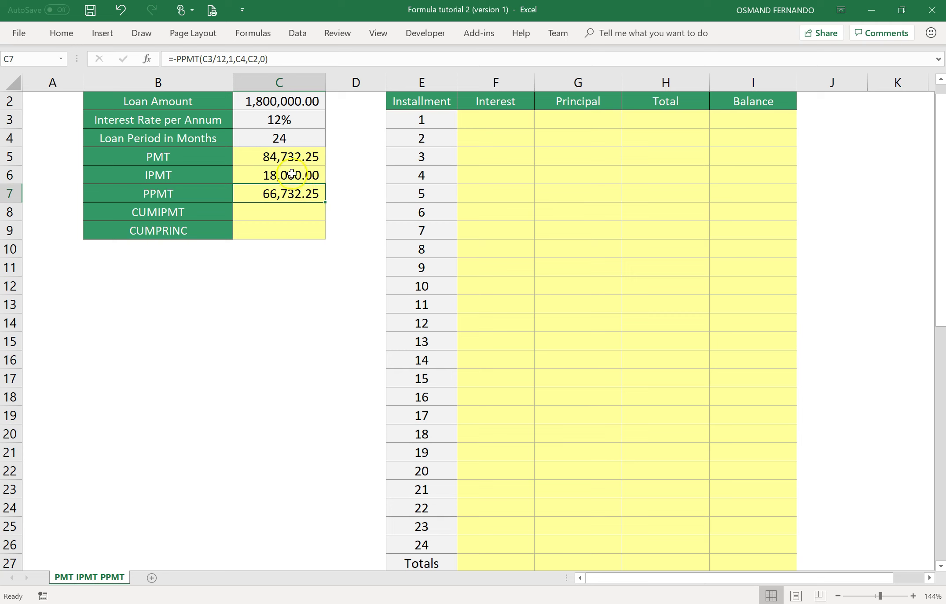
drag(291, 156, 291, 175)
Copy the IPMT formula text from C6 into F3, the Interest cell of installment 1.
click(491, 120)
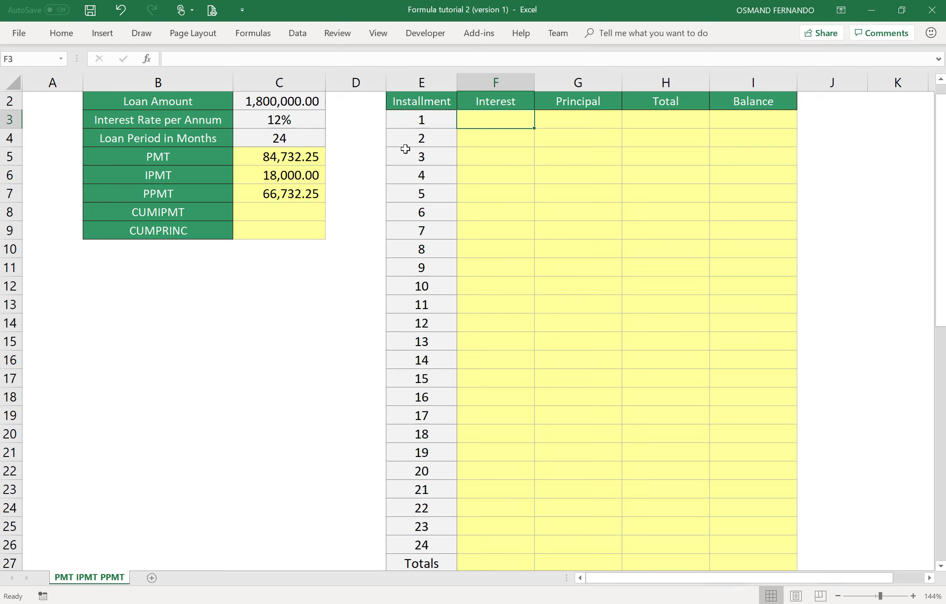
click(505, 118)
click(278, 177)
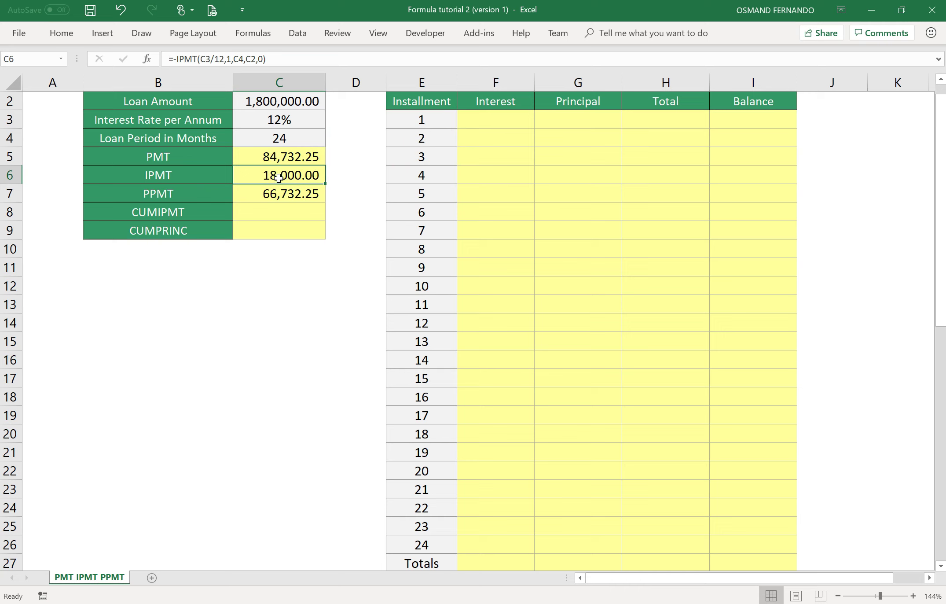
drag(269, 59, 163, 55)
key(ctrl+c)
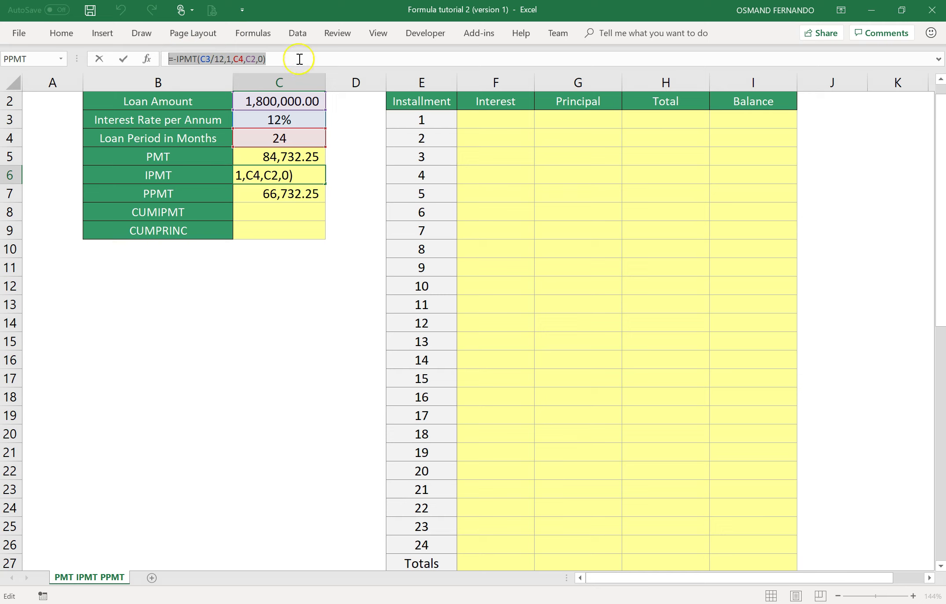
key(Return)
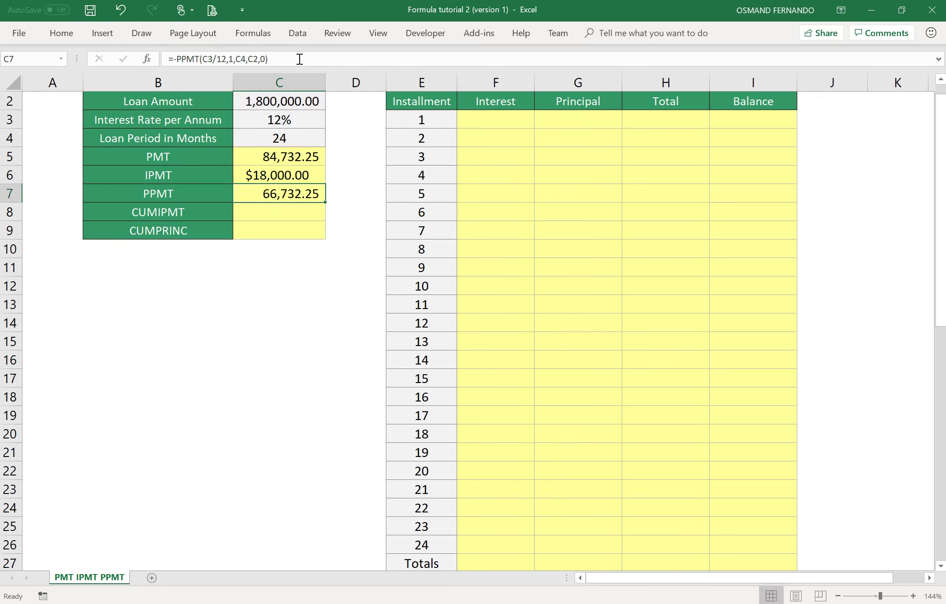
click(496, 123)
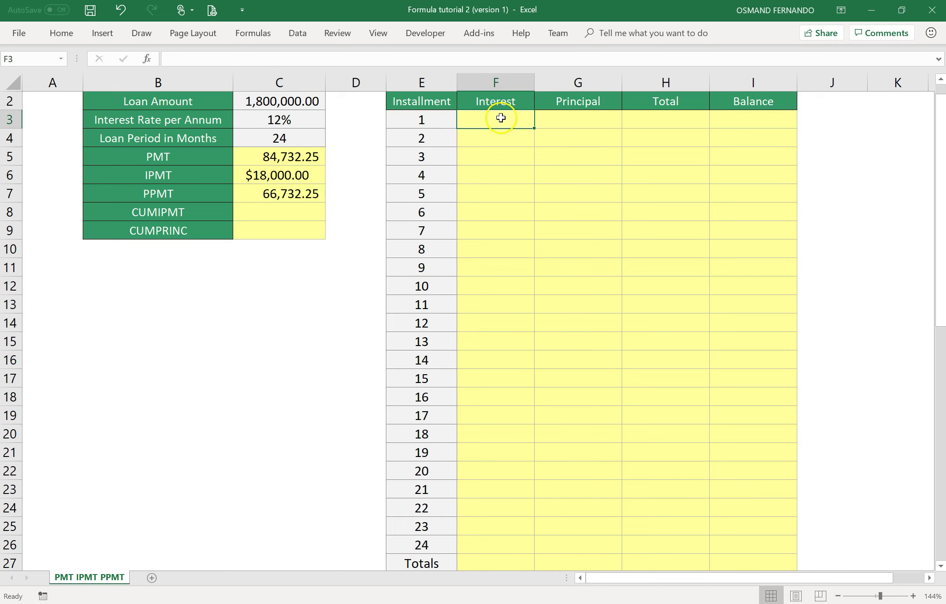
click(496, 58)
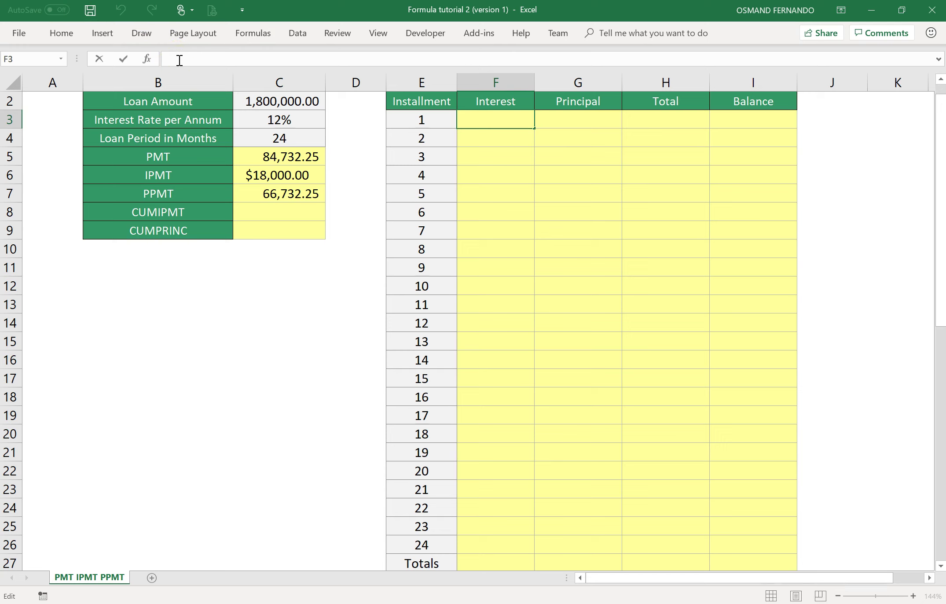
key(ctrl+v)
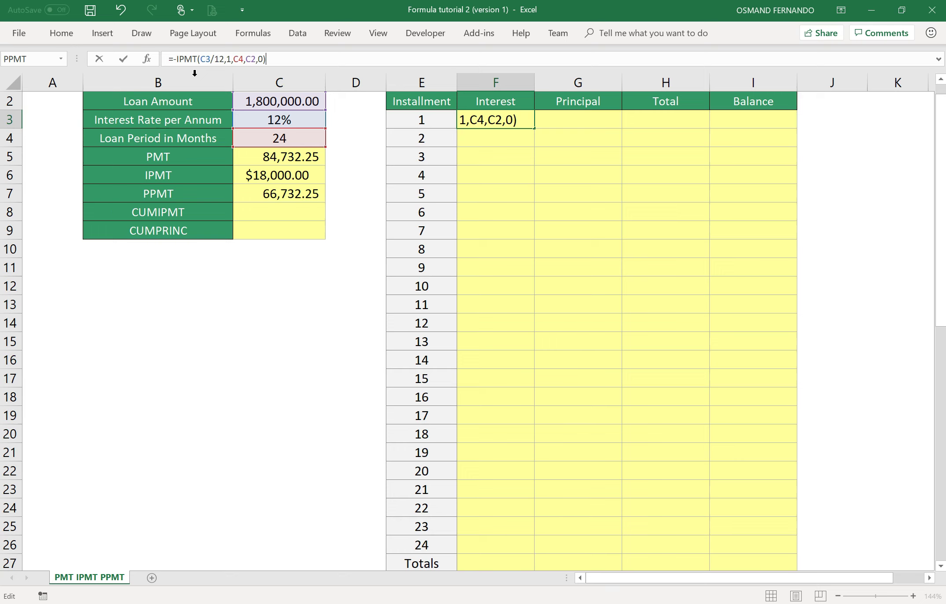
Make the C3, C4 and C2 references absolute in F3's IPMT formula ($C$3, $C$4, $C$2).
click(241, 58)
double_click(207, 59)
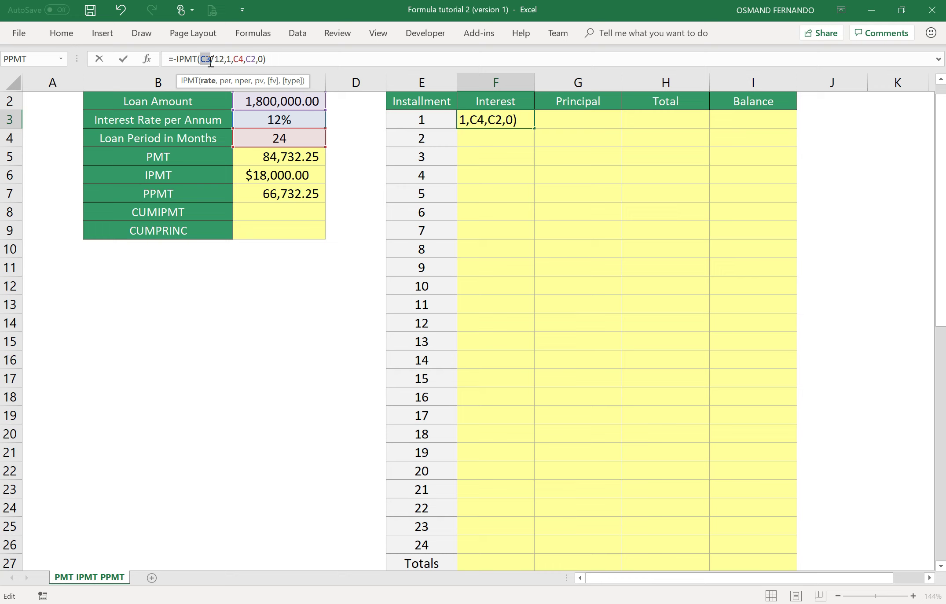
key(F4)
drag(242, 59, 251, 59)
click(245, 59)
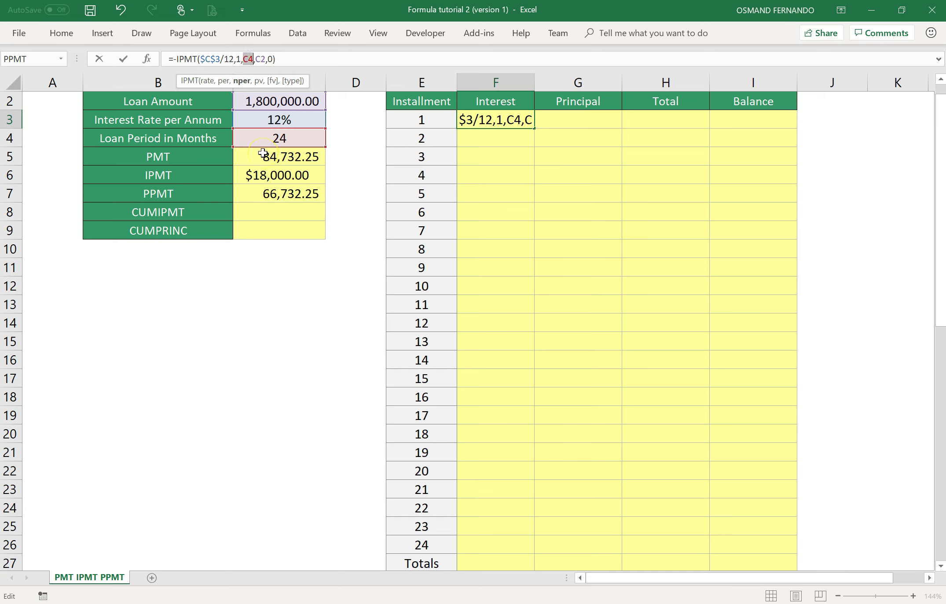
key(F4)
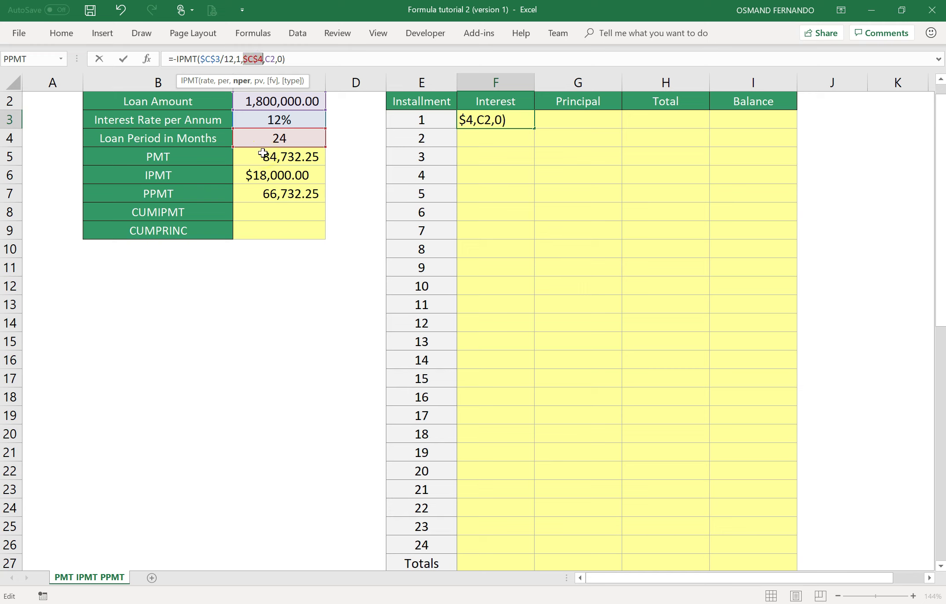
double_click(269, 59)
key(F4)
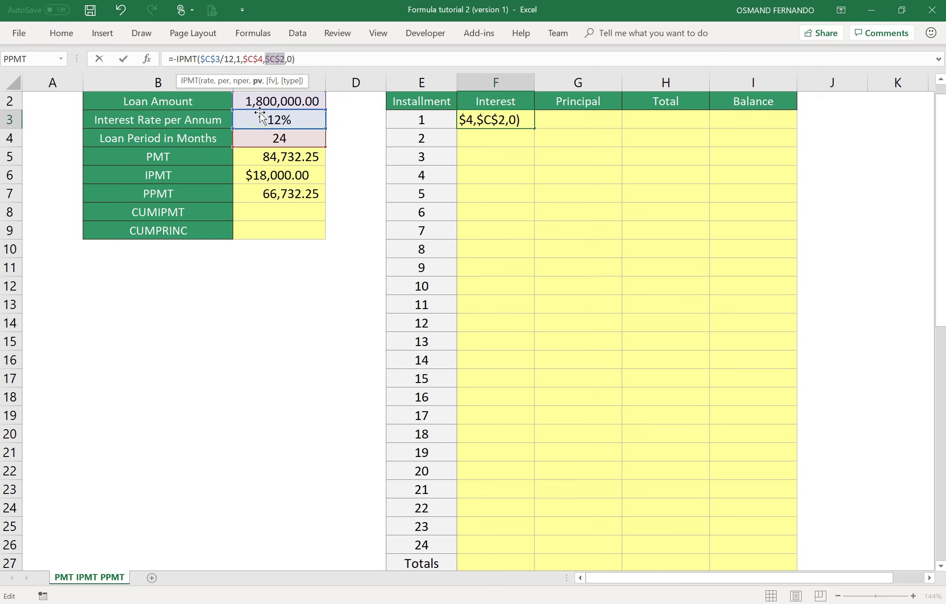
Replace the period argument 1 with E3 and enter F3's formula as =-IPMT($C$3/12,E3,$C$4,$C$2,0).
click(240, 59)
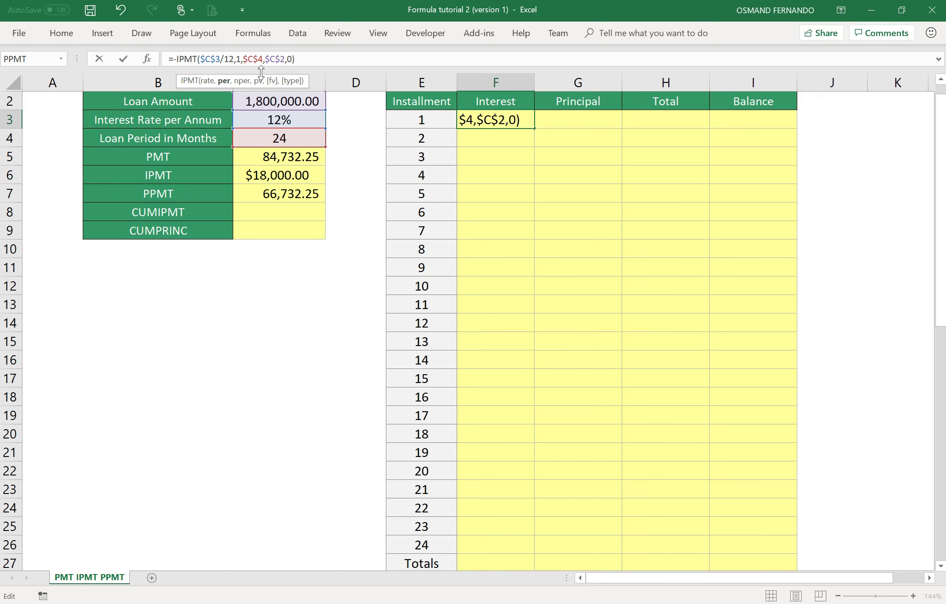
key(BackSpace)
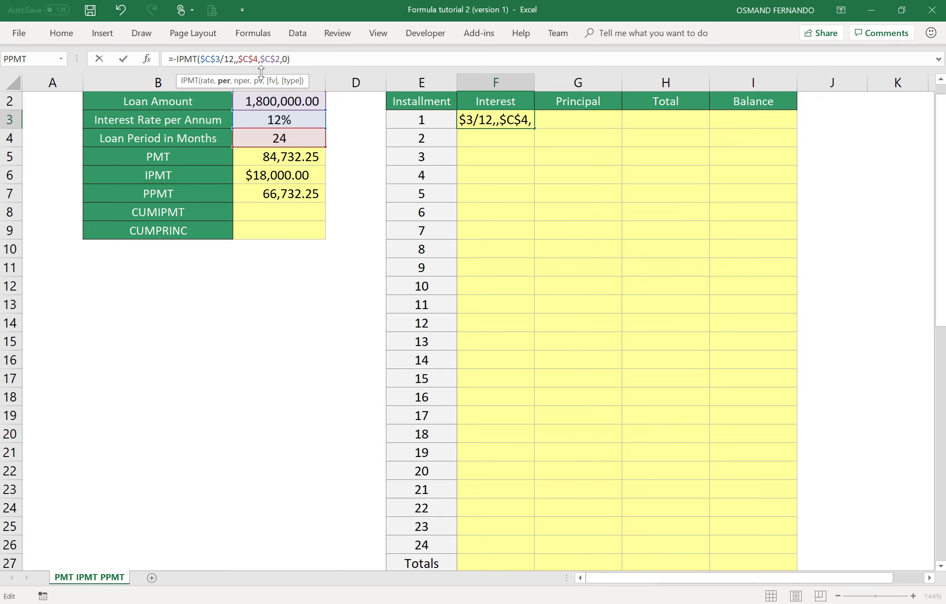
click(409, 122)
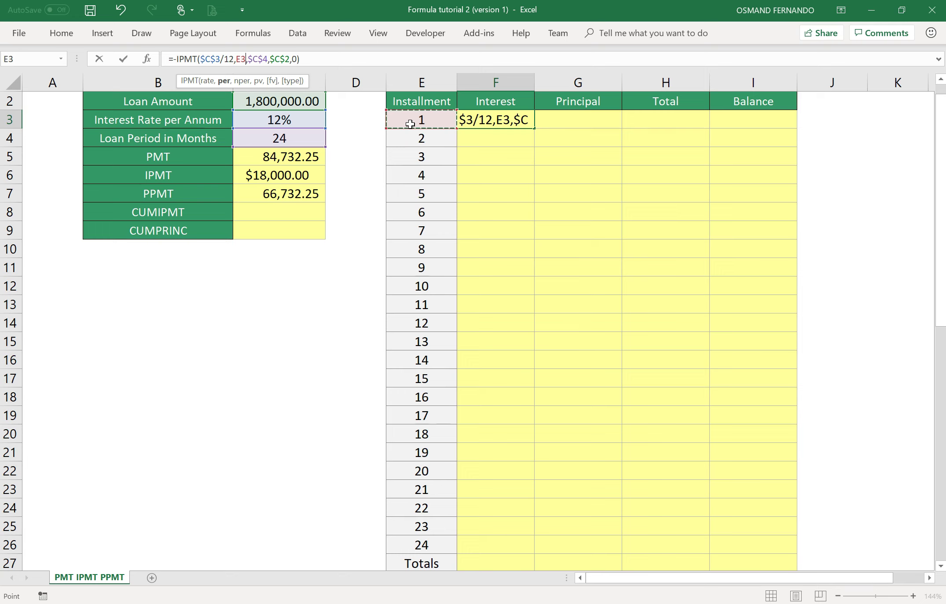
key(Return)
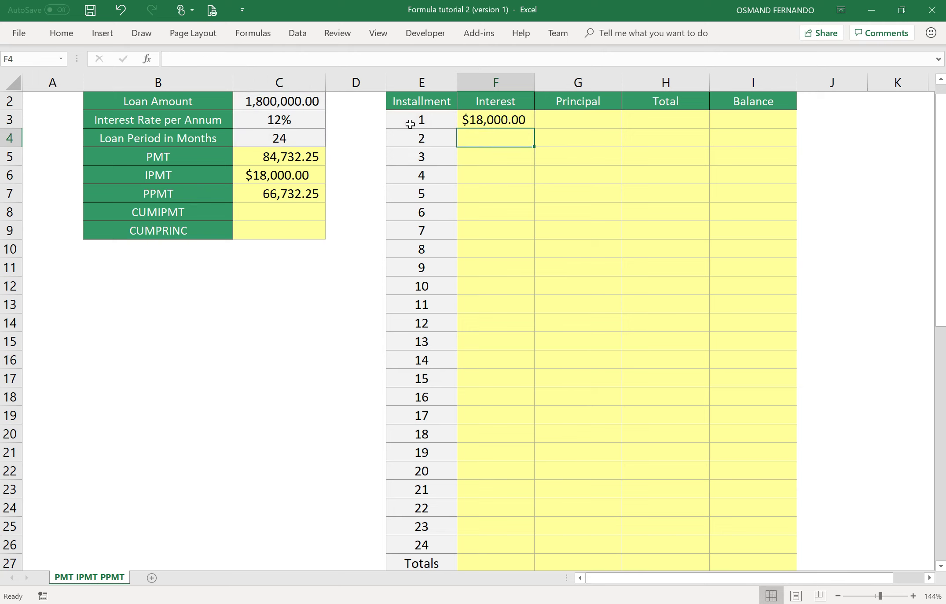
Apply the comma number style to the interest amounts in F3 and C6.
click(491, 124)
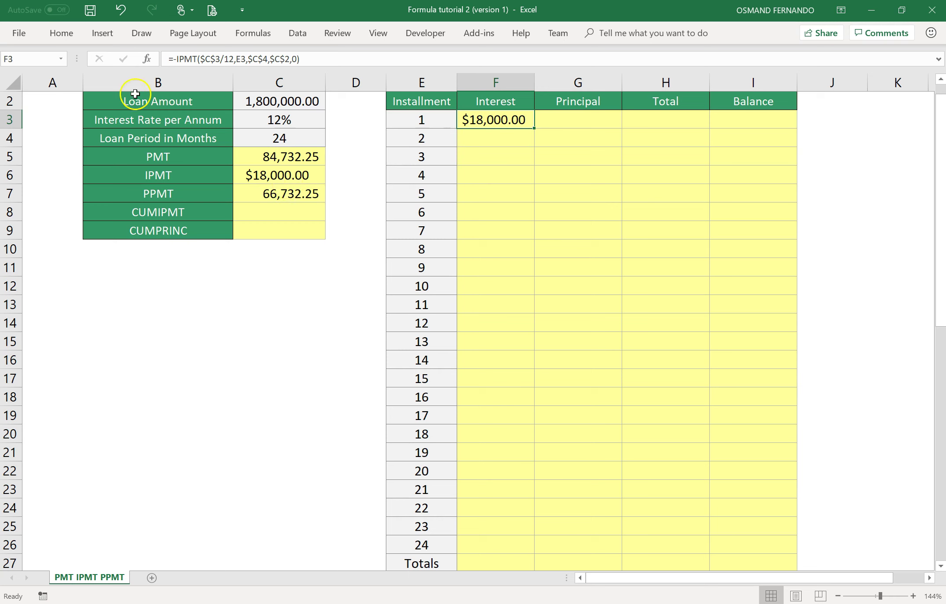
click(61, 33)
click(142, 66)
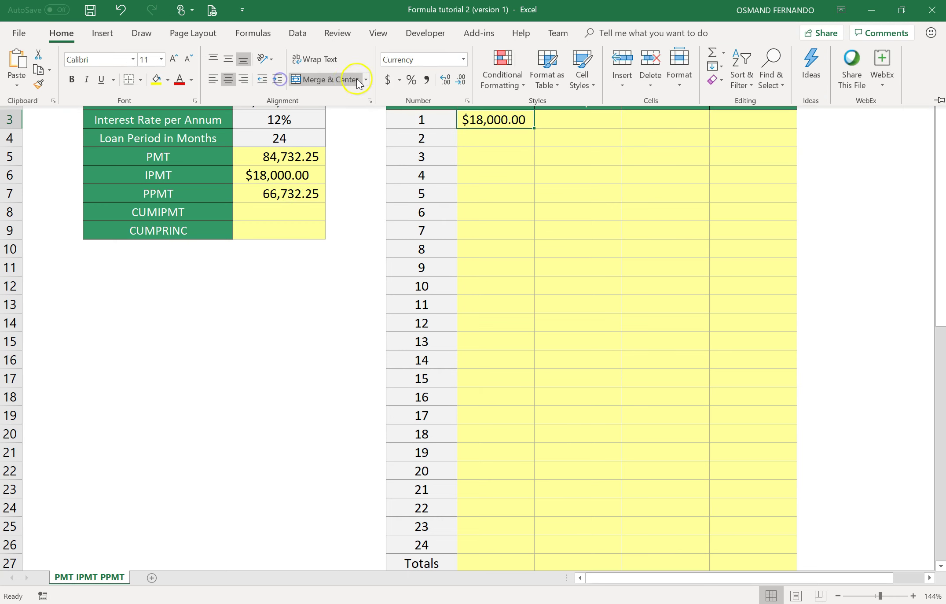
click(426, 79)
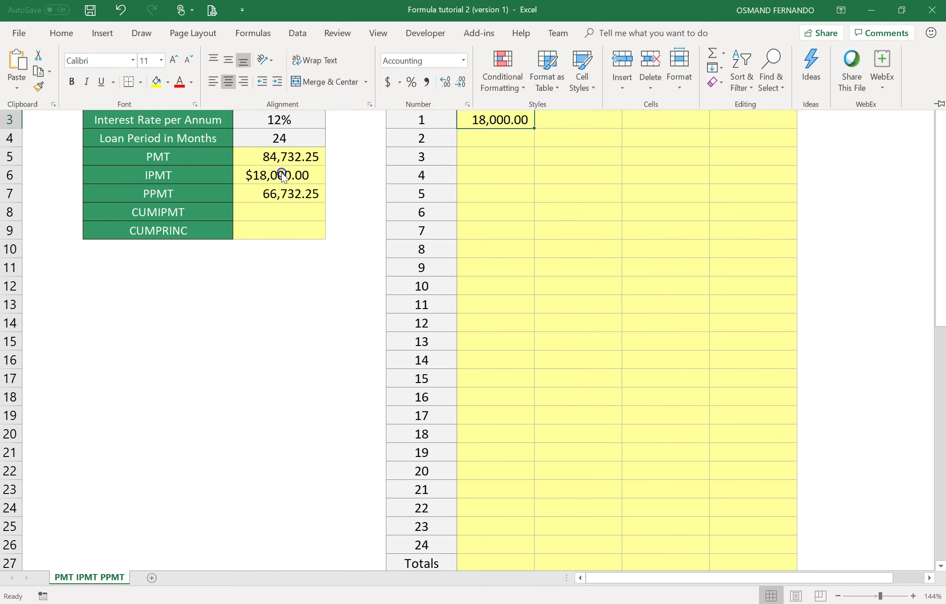
click(283, 176)
click(62, 33)
click(427, 79)
Copy the PPMT formula text from C7 into G3, the Principal cell of installment 1.
click(566, 128)
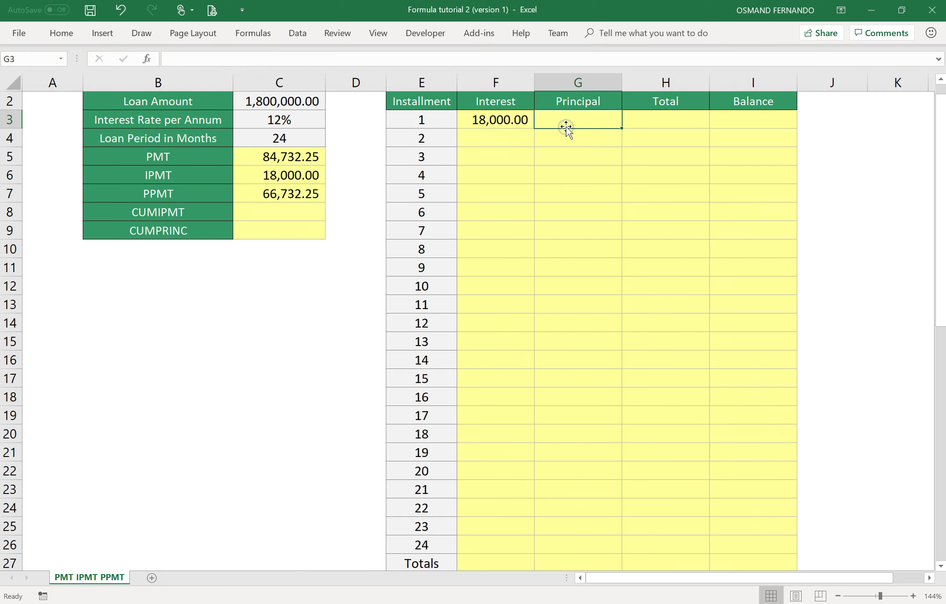
click(291, 194)
drag(293, 59, 117, 47)
key(ctrl+c)
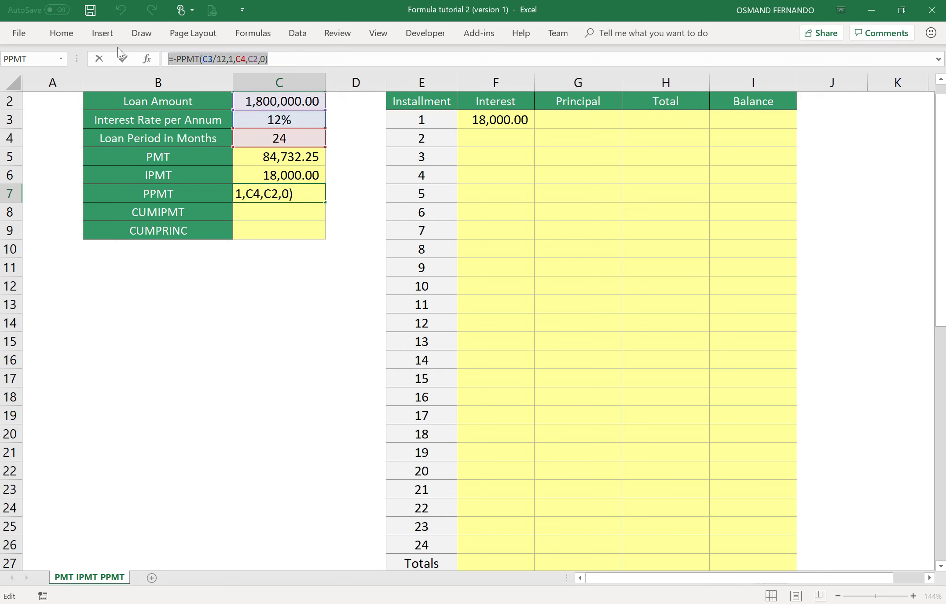
key(Return)
click(559, 120)
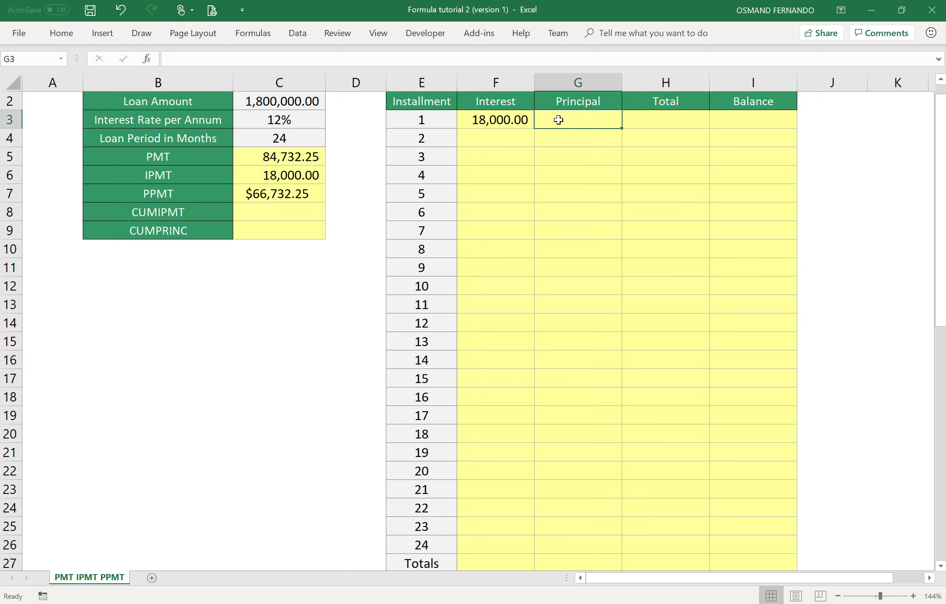
click(270, 59)
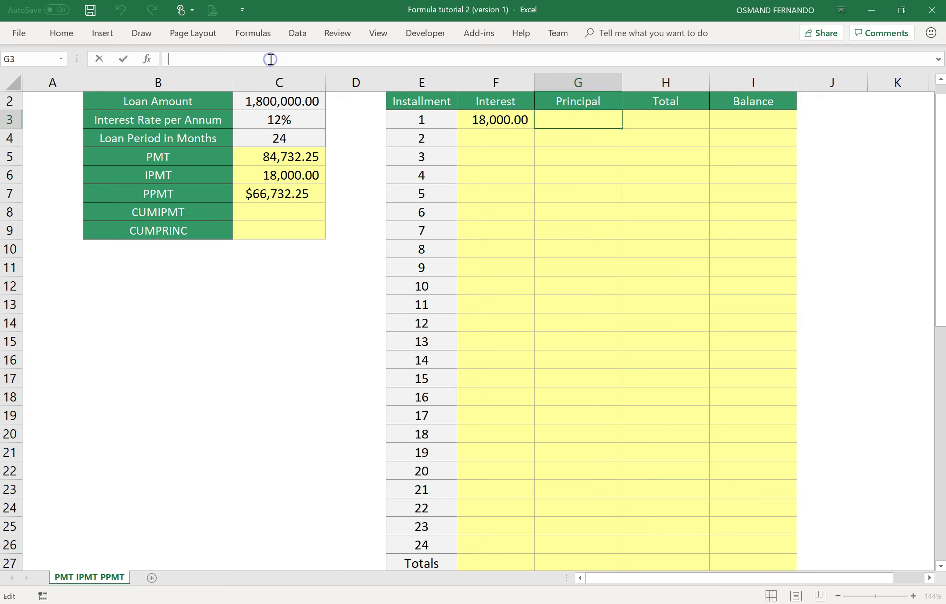
key(ctrl+v)
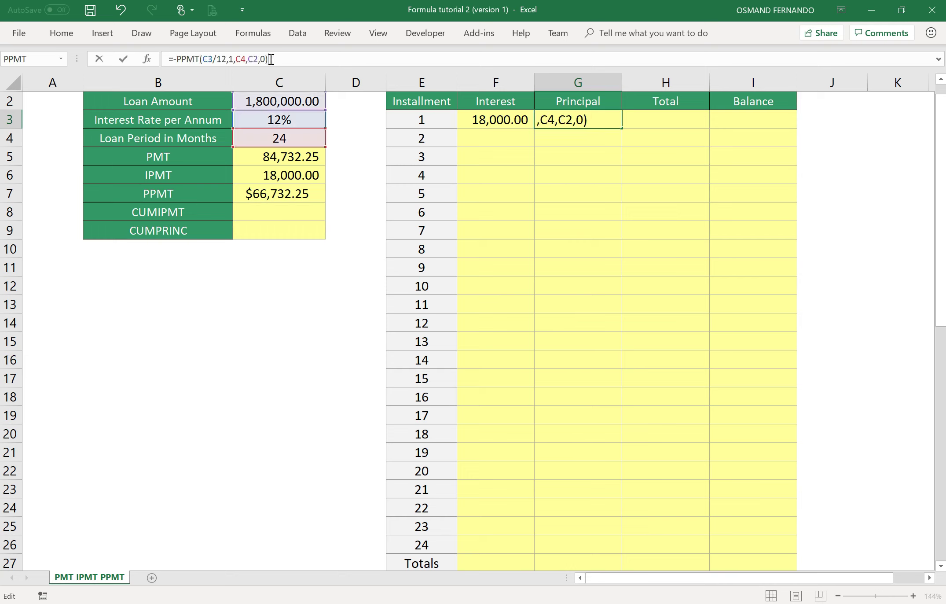
Make the C3, C4 and C2 references absolute in G3's PPMT formula ($C$3, $C$4, $C$2).
click(200, 59)
double_click(201, 58)
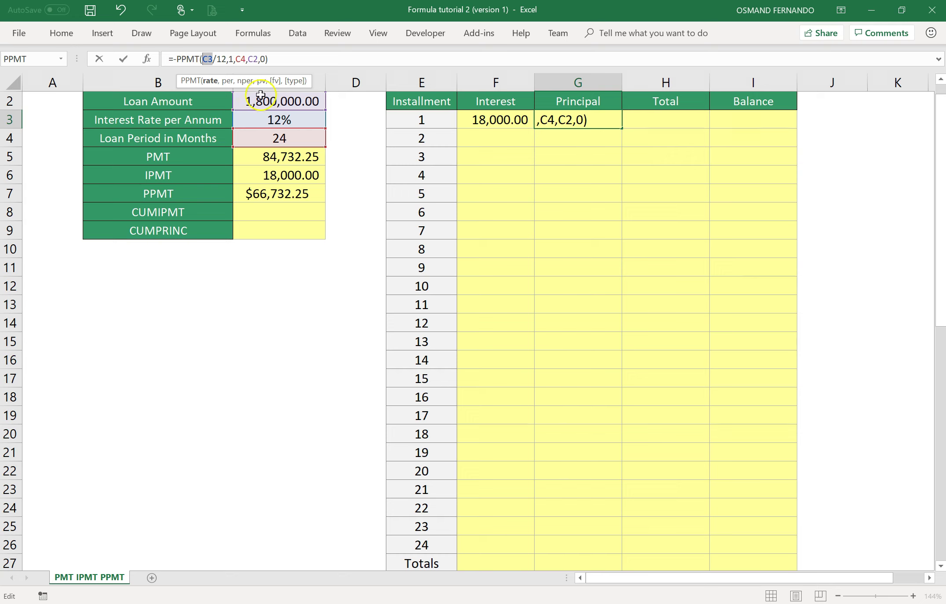
key(F4)
double_click(251, 59)
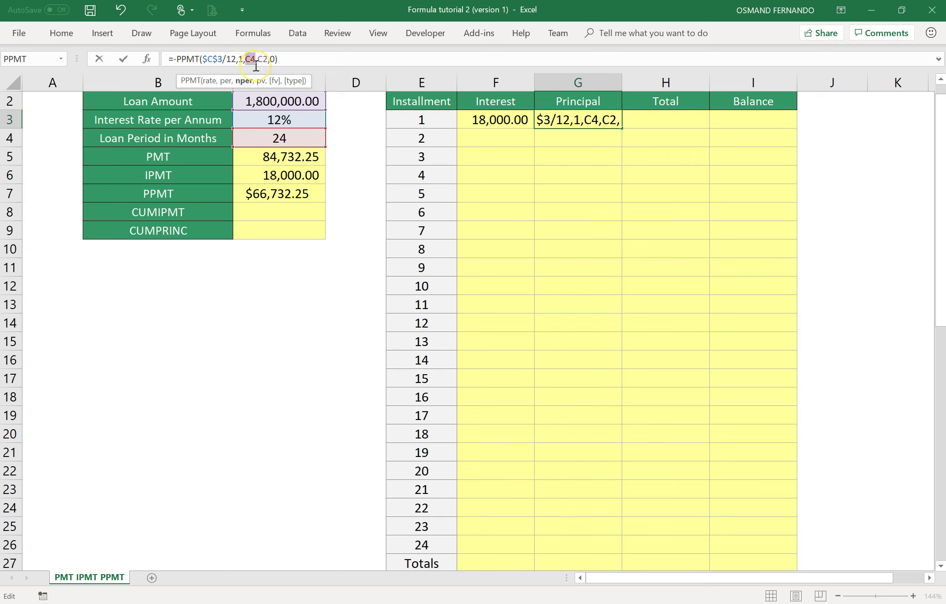
key(F4)
key(F4)
key(F4)
key(F4)
key(F4)
double_click(272, 59)
key(F4)
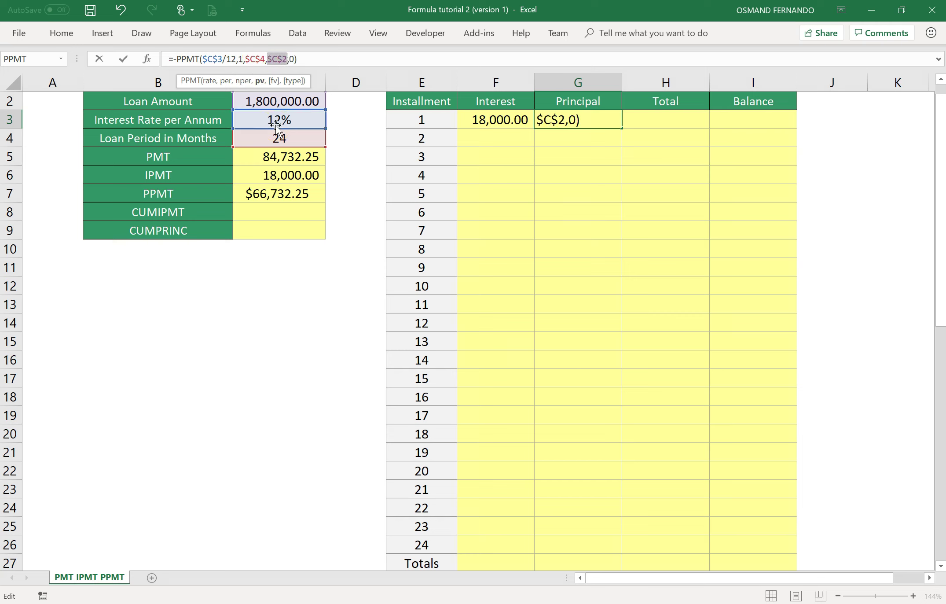
Replace the period argument 1 with E3 and enter G3's formula as =-PPMT($C$3/12,E3,$C$4,$C$2,0).
click(242, 59)
key(Delete)
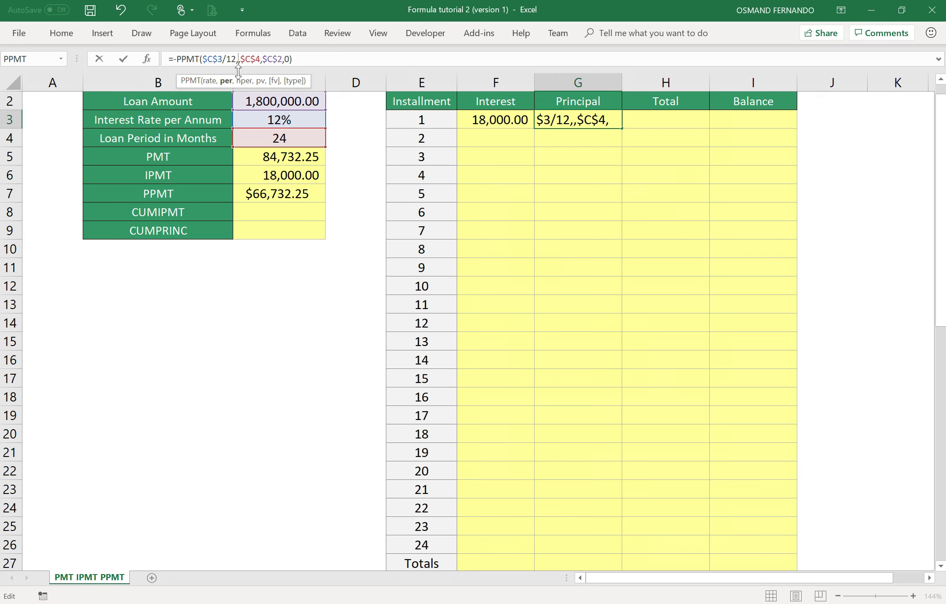
click(409, 120)
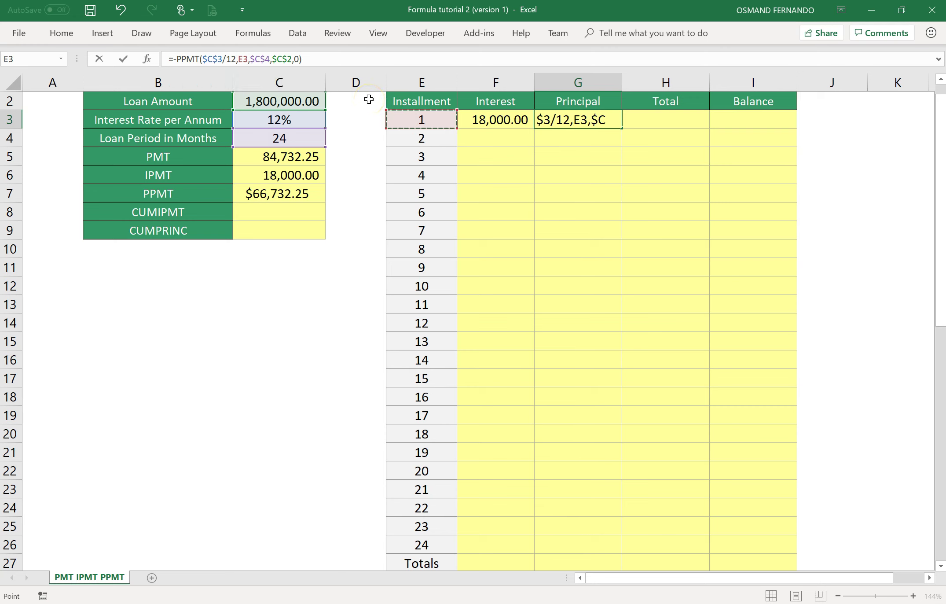
key(Return)
Apply the comma number style to the principal amounts in G3 and C7.
click(596, 122)
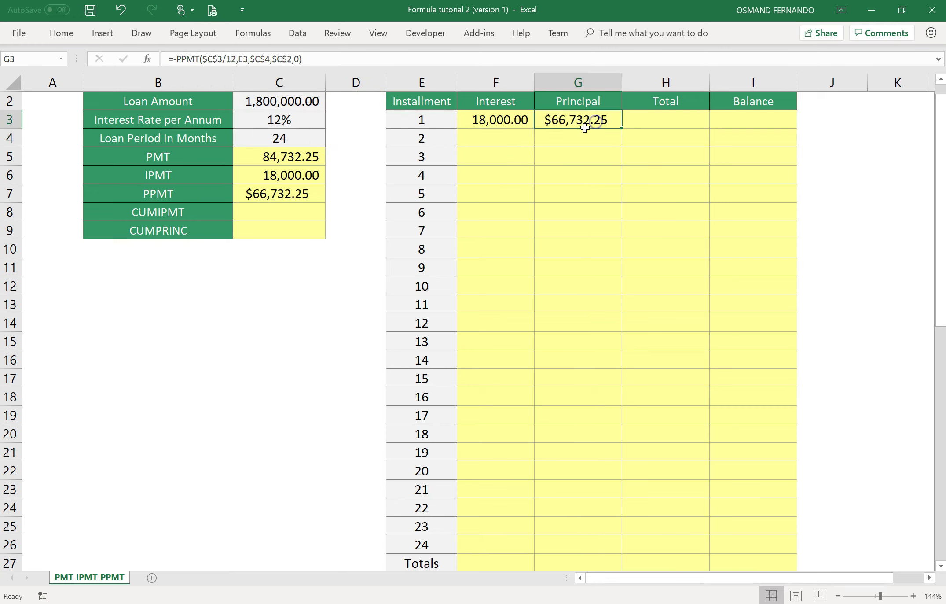
ctrl+click(304, 194)
click(65, 35)
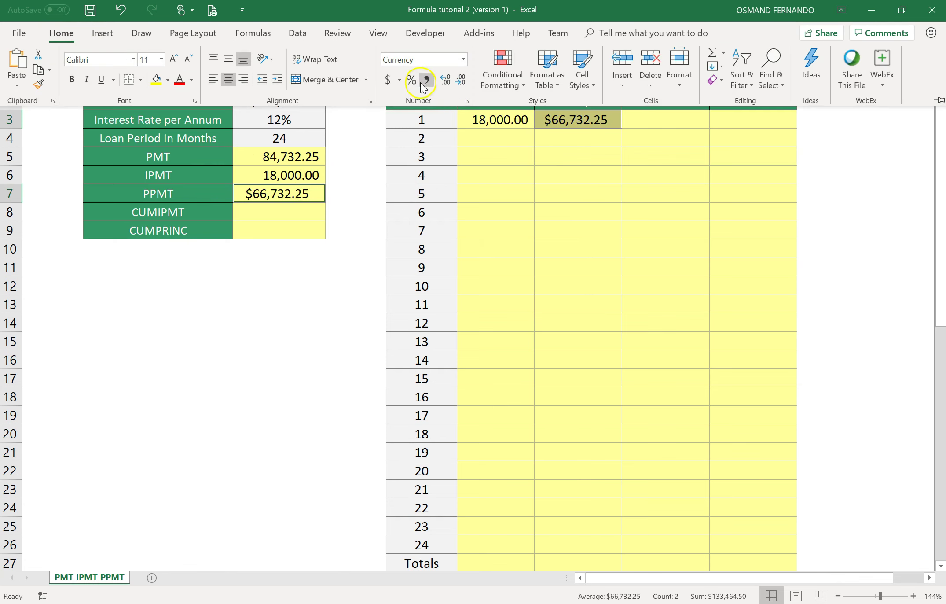
click(426, 82)
click(601, 205)
Enter =F3+G3 in H3 to total the interest and principal of installment 1.
click(661, 121)
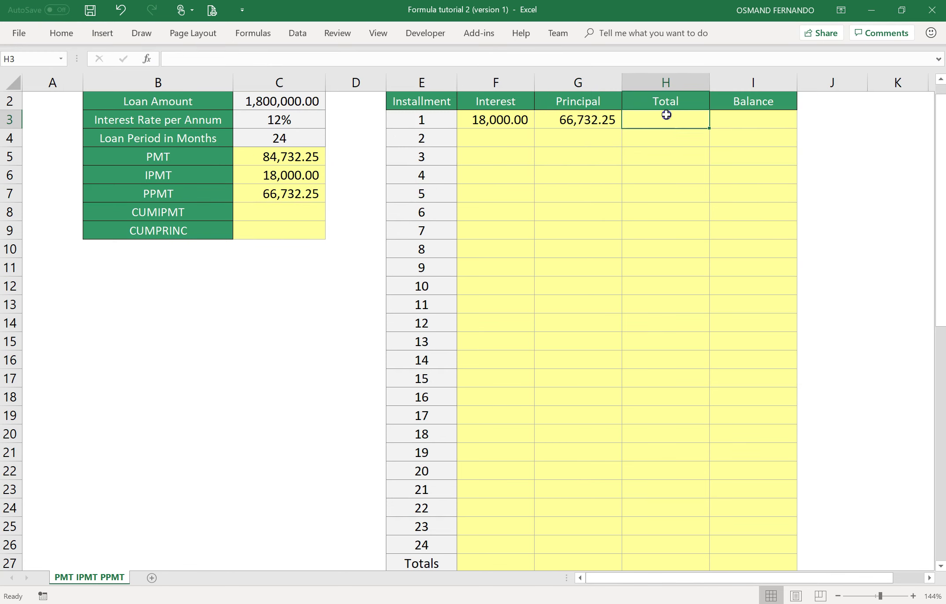
click(525, 122)
drag(524, 122, 563, 128)
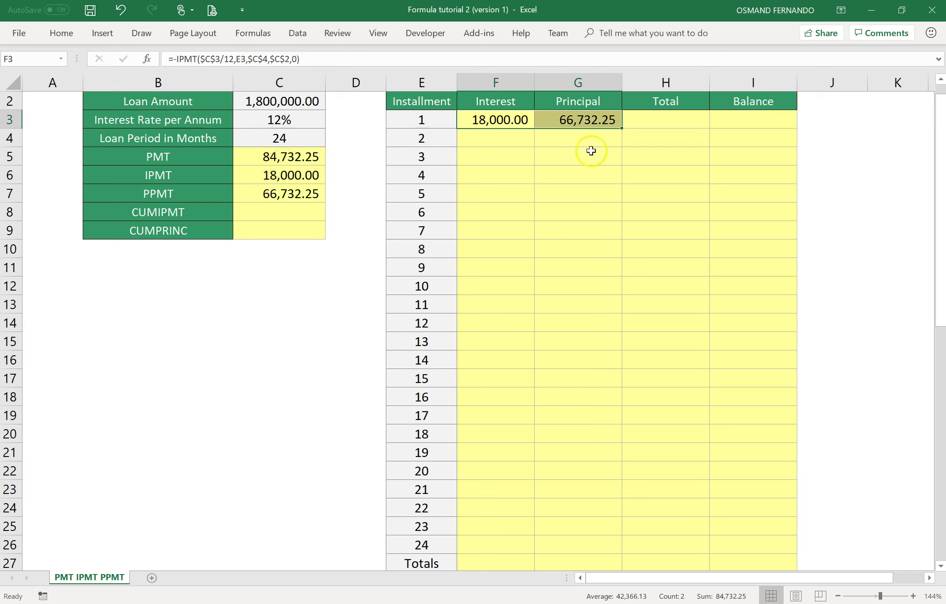
click(645, 123)
text(=)
key(Left)
key(Left)
text(+)
key(Left)
key(Return)
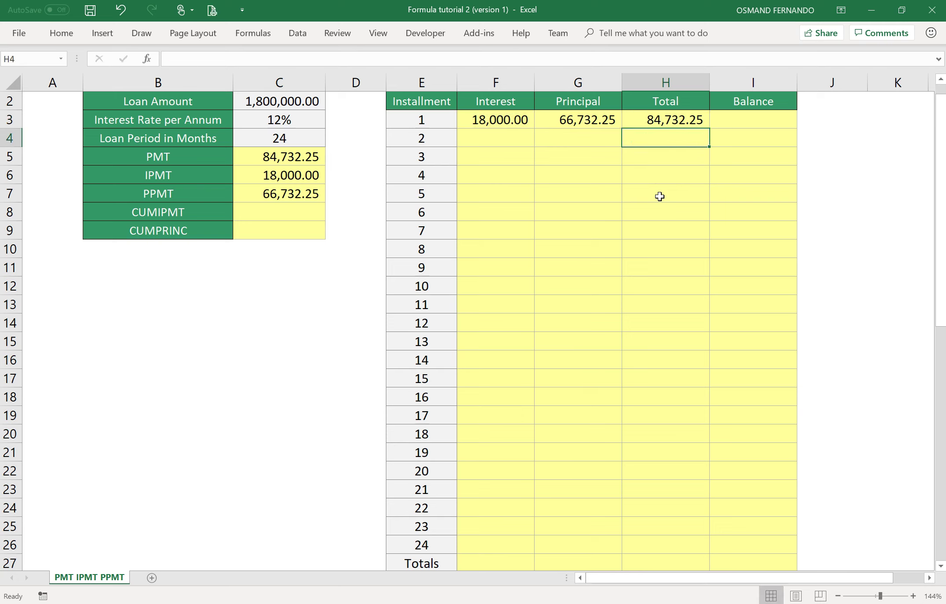
Fill the Interest formula in F3 and the Principal formula in G3 down their schedule columns.
click(510, 120)
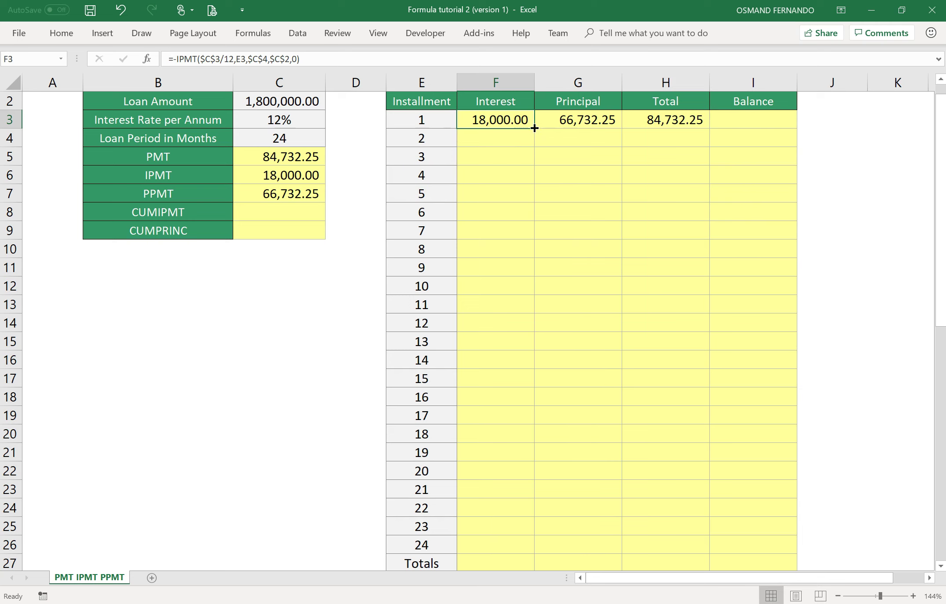
drag(535, 128, 535, 129)
double_click(534, 128)
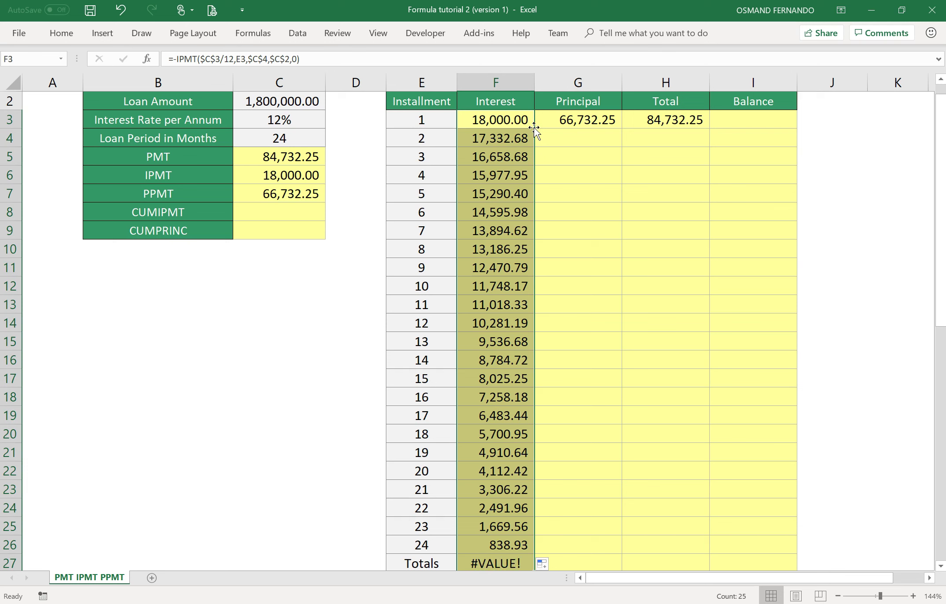
click(562, 120)
double_click(622, 128)
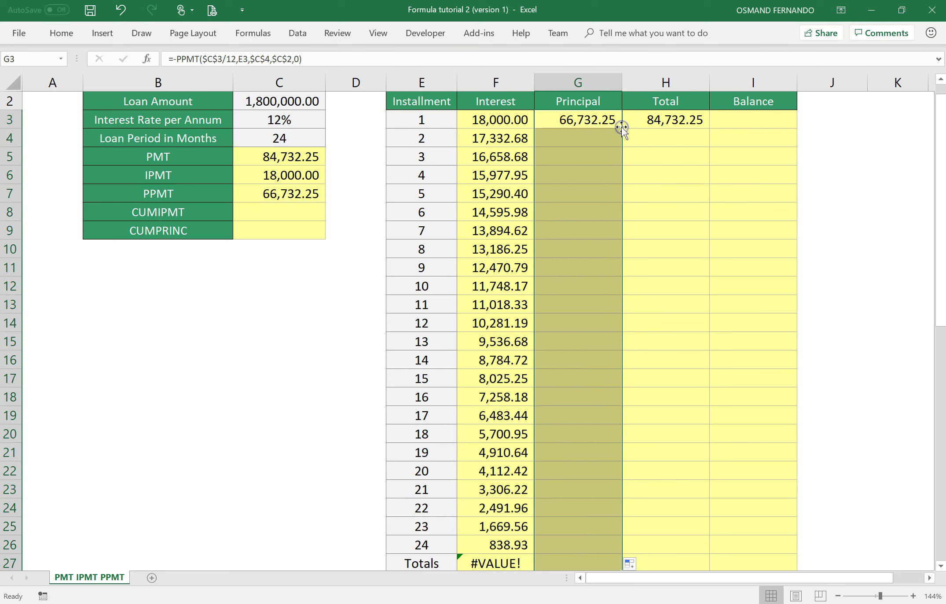
Clear the copied formulas from the Interest and Principal cells of the Totals row, F27:G27.
scroll(621, 128, down, 1)
scroll(622, 128, down, 1)
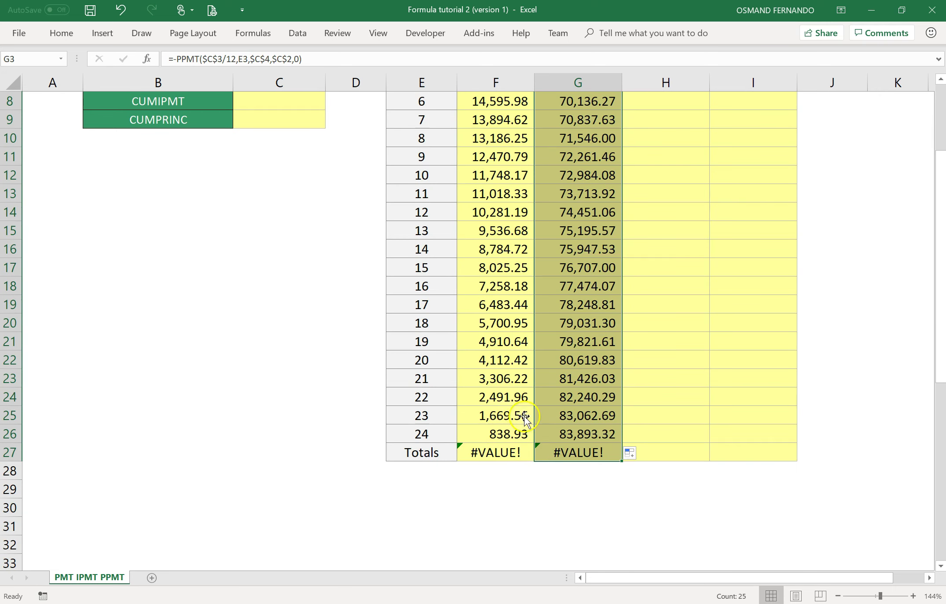
click(491, 446)
key(shift+Right)
key(Delete)
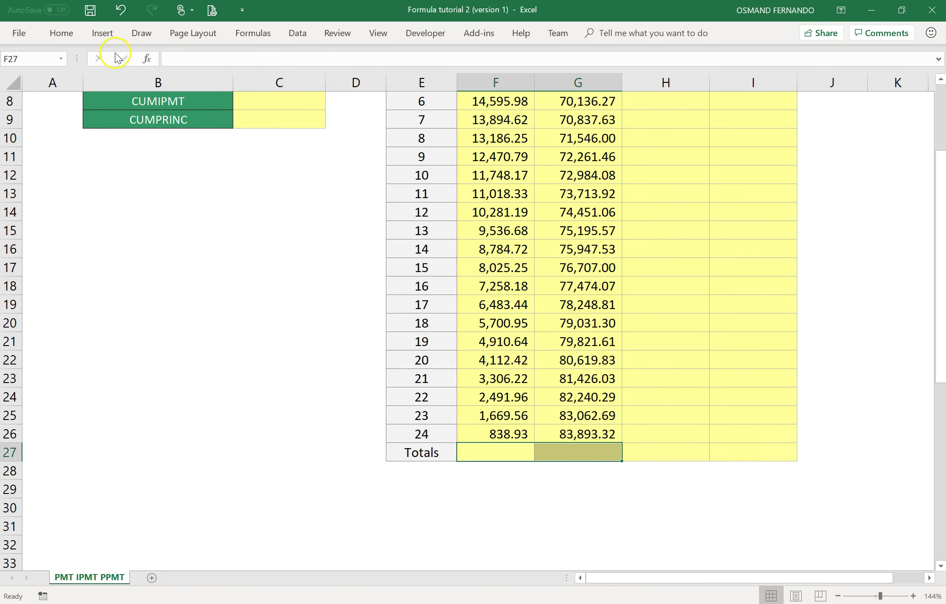
AutoSum rows 3 to 26 into F27 and G27, and compare the principal total with the loan amount in C2.
click(61, 33)
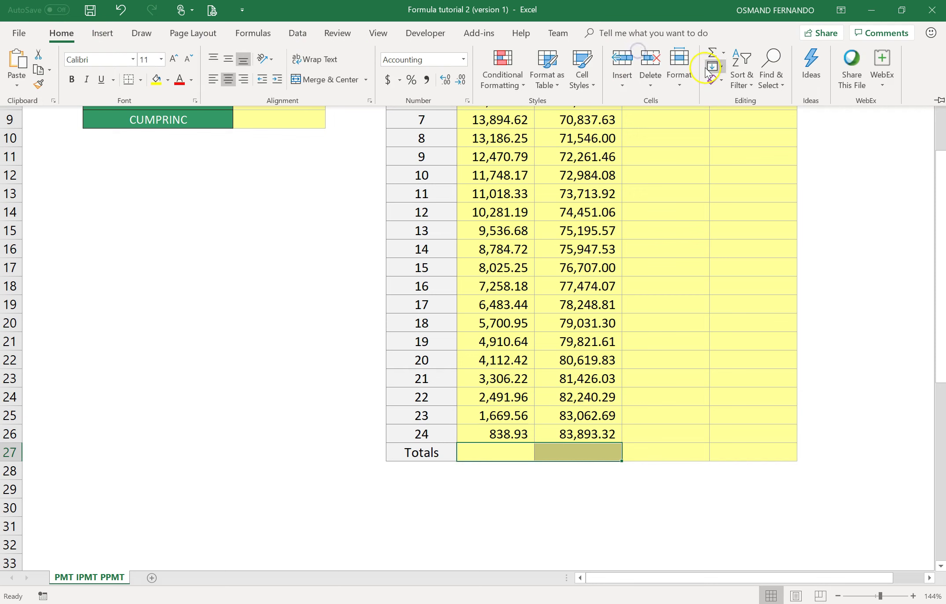
key(alt+equal)
key(ctrl+Return)
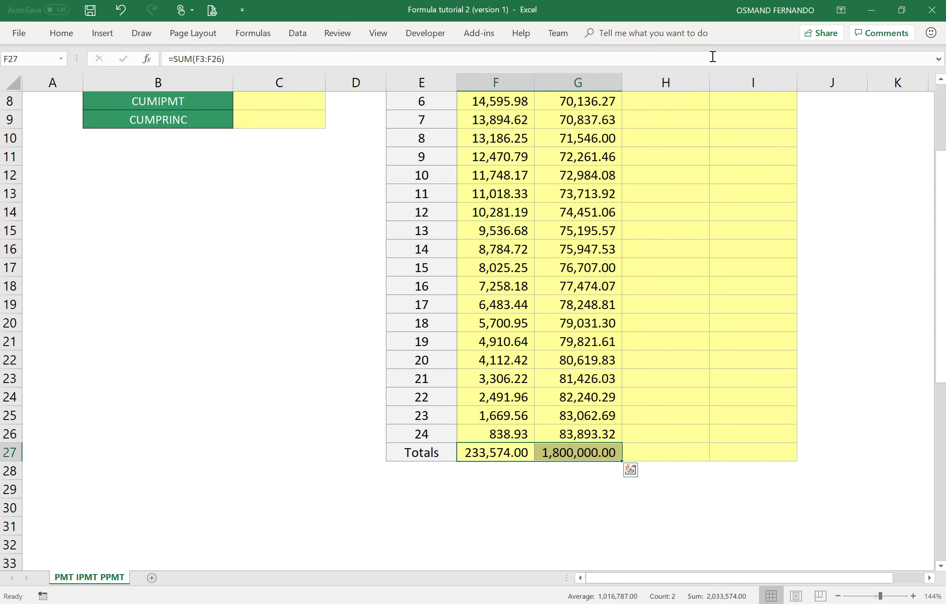
key(Tab)
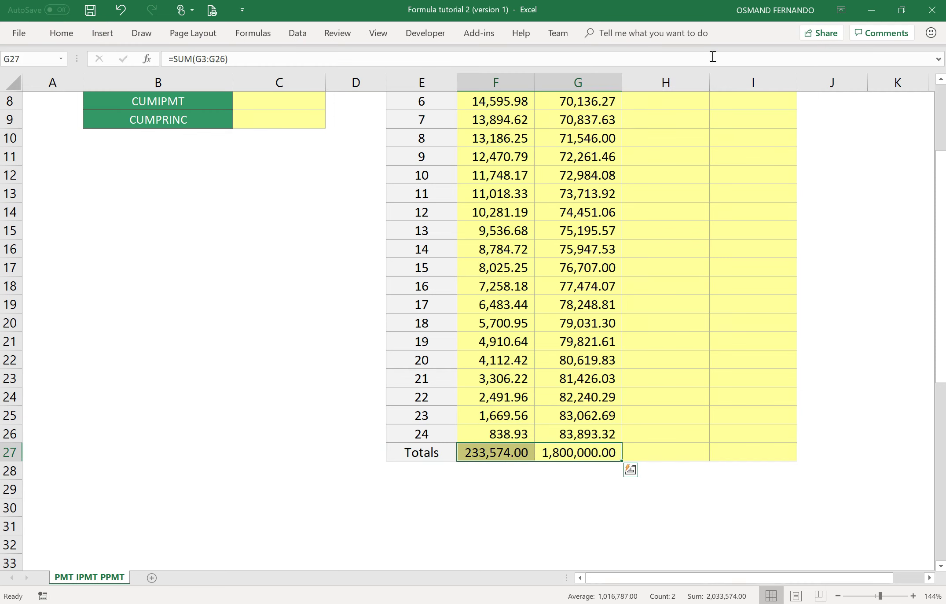
click(665, 450)
click(570, 453)
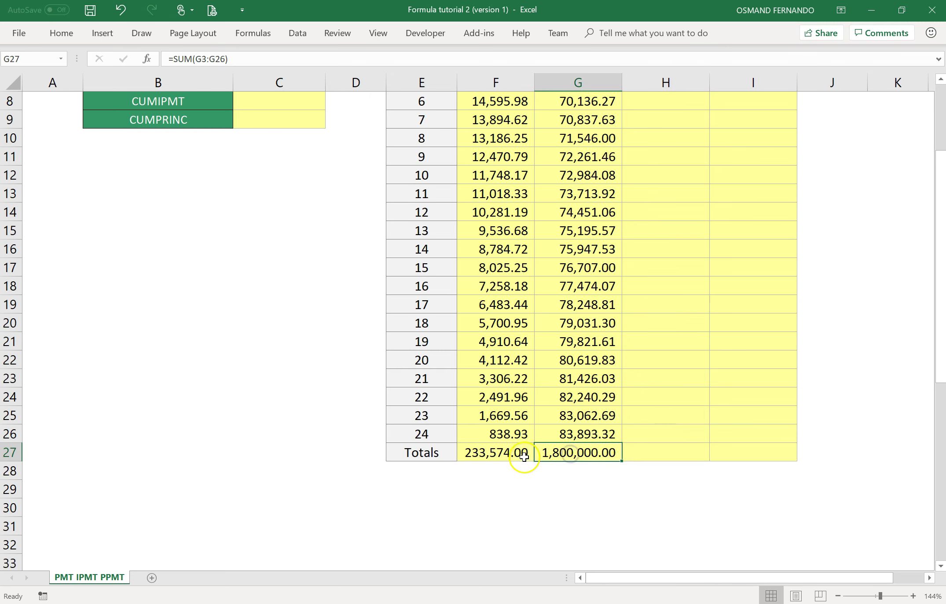
scroll(519, 455, up, 2)
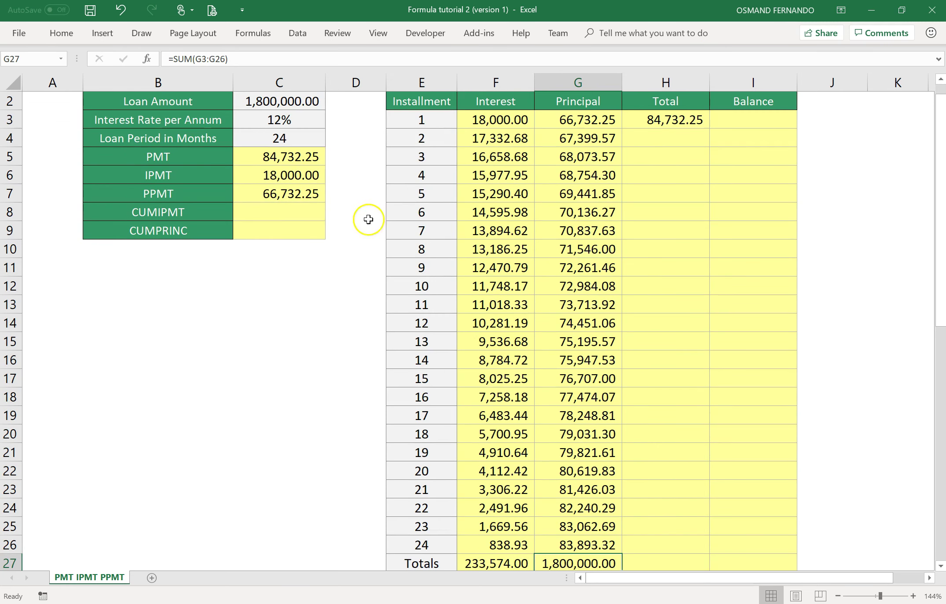
click(313, 100)
click(483, 563)
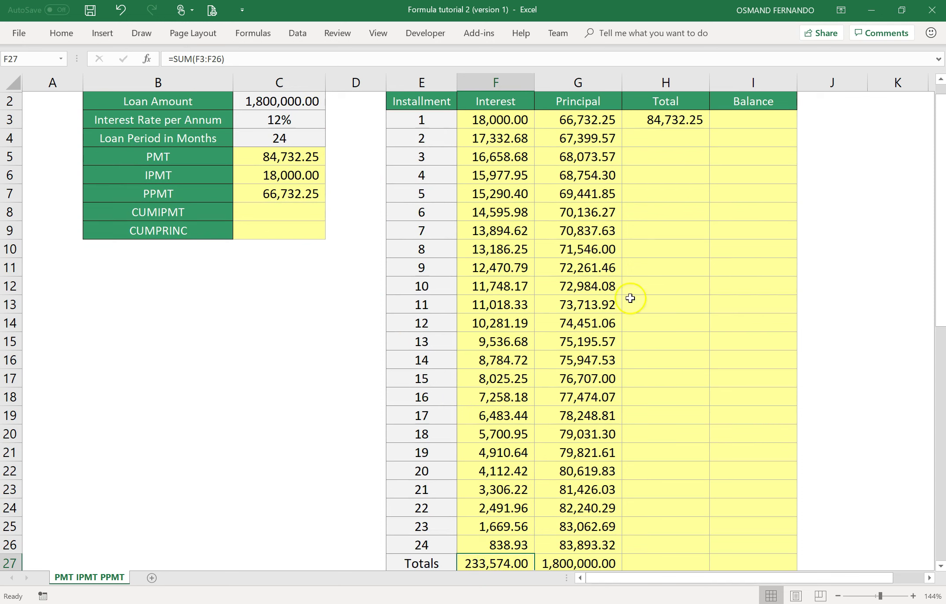
Fill the Total formula in H3 down through installment 24.
click(676, 121)
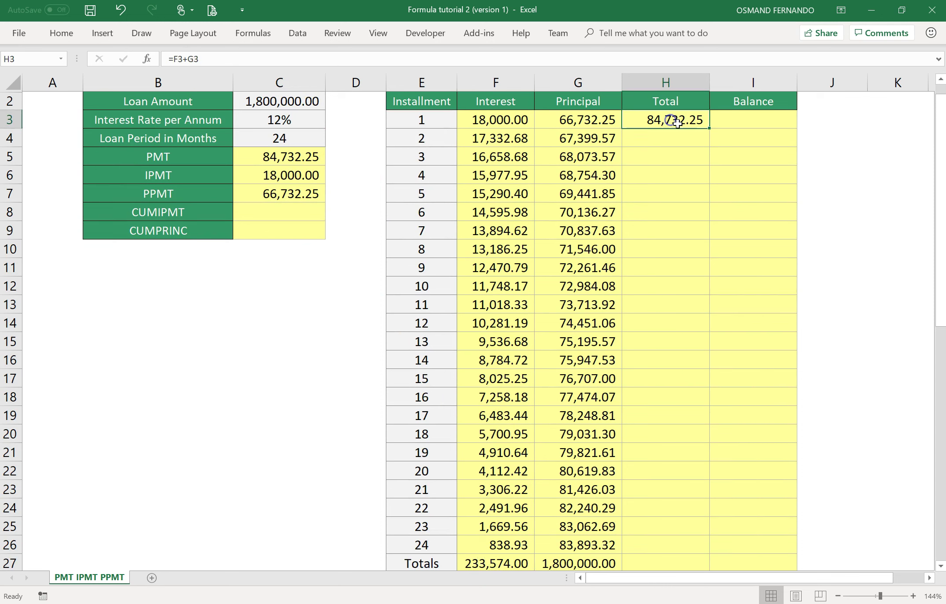
double_click(709, 128)
scroll(686, 205, down, 1)
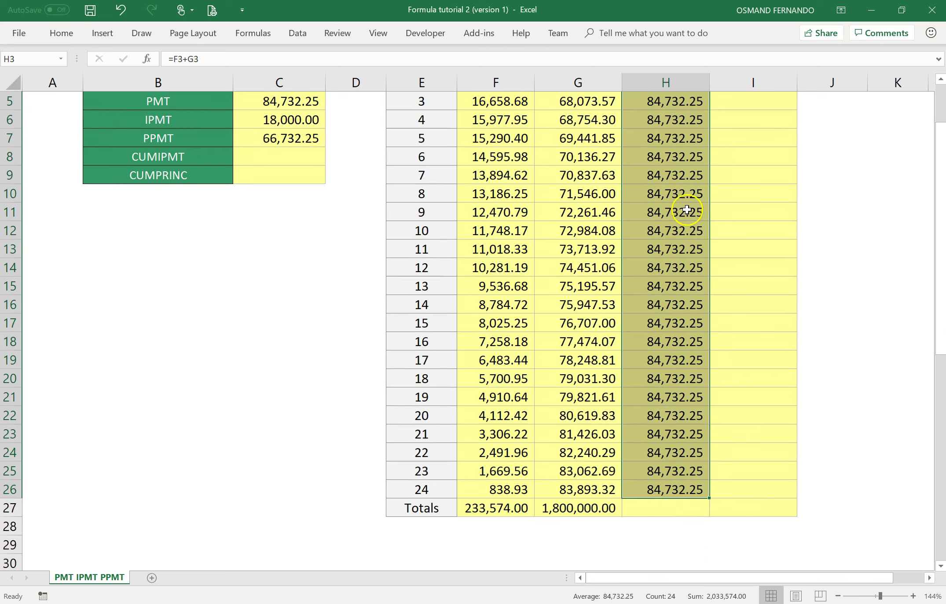
Extend the SUM formula from G27 into H27 to total the Total column, and review the three totals.
click(665, 507)
click(604, 508)
drag(620, 516, 665, 509)
click(602, 528)
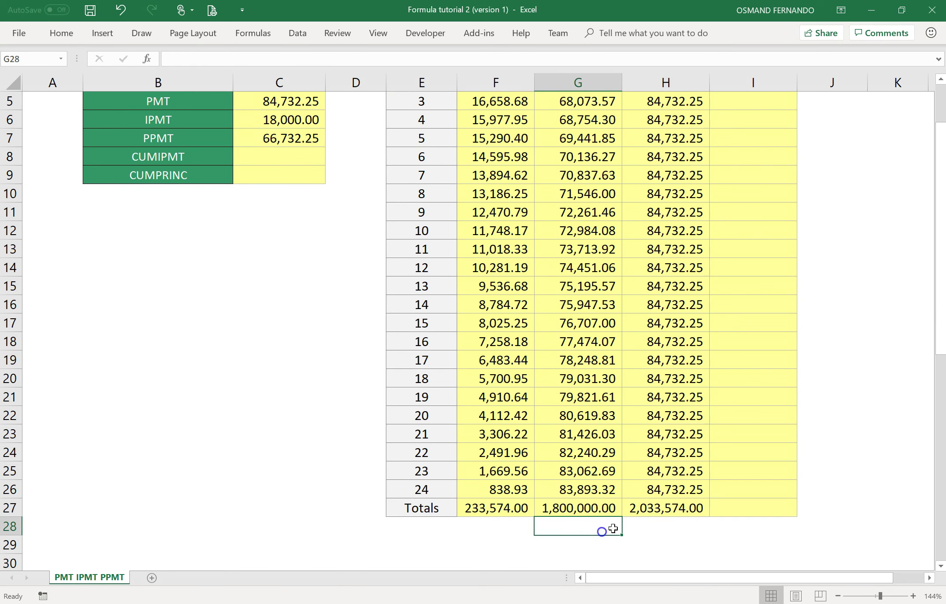
click(646, 510)
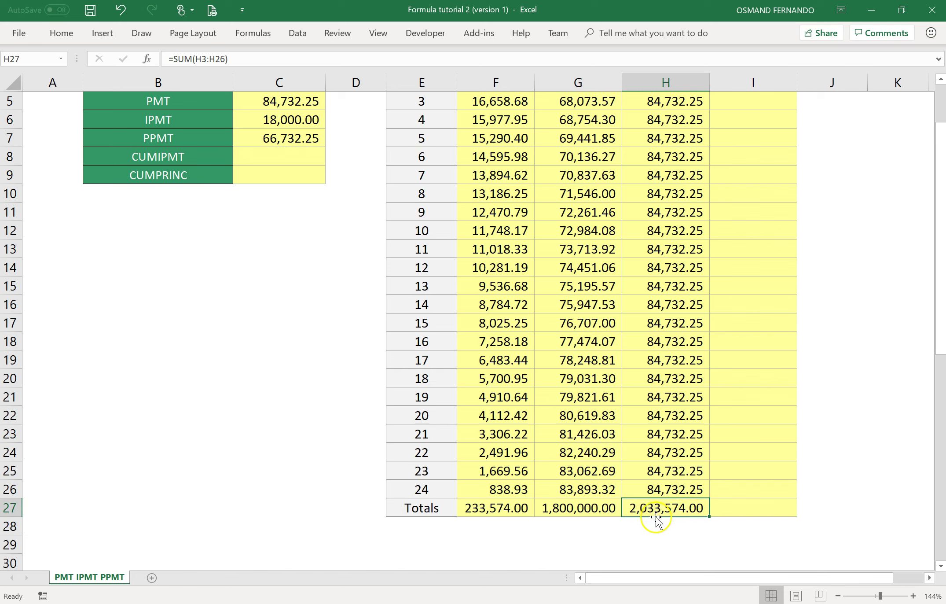
click(560, 506)
click(497, 508)
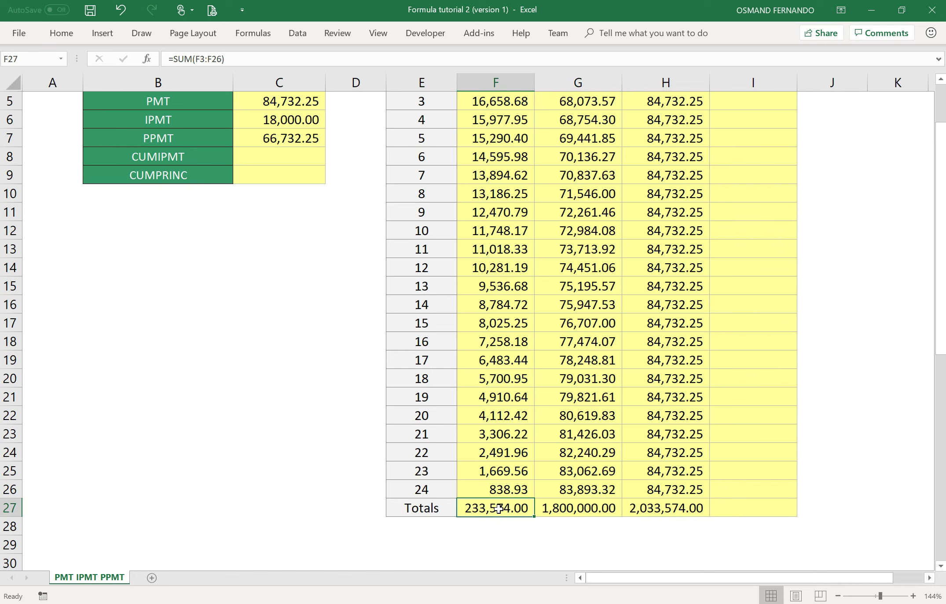
Enter =C2-G3 in I3 as the loan balance after installment 1.
scroll(770, 119, up, 1)
click(770, 118)
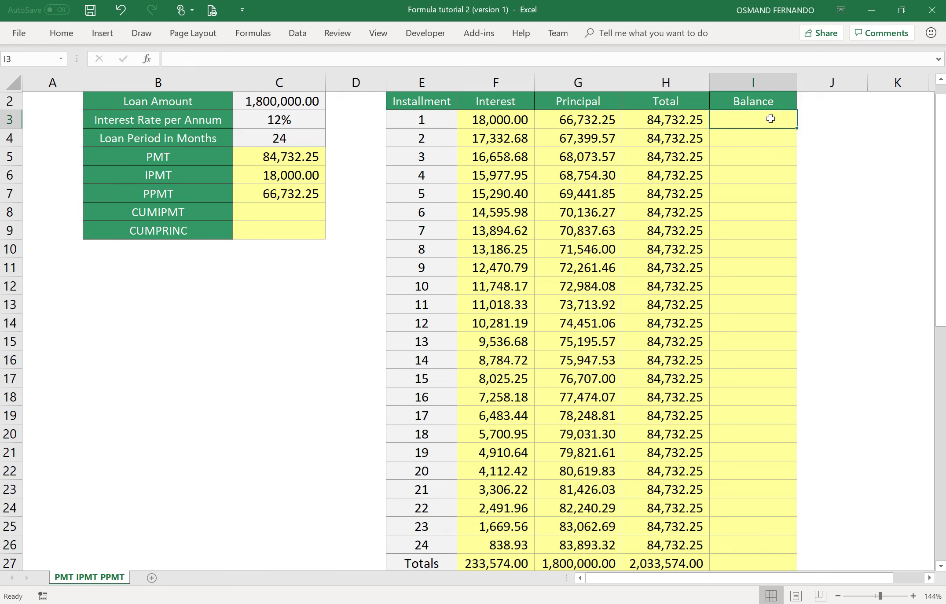
text(=)
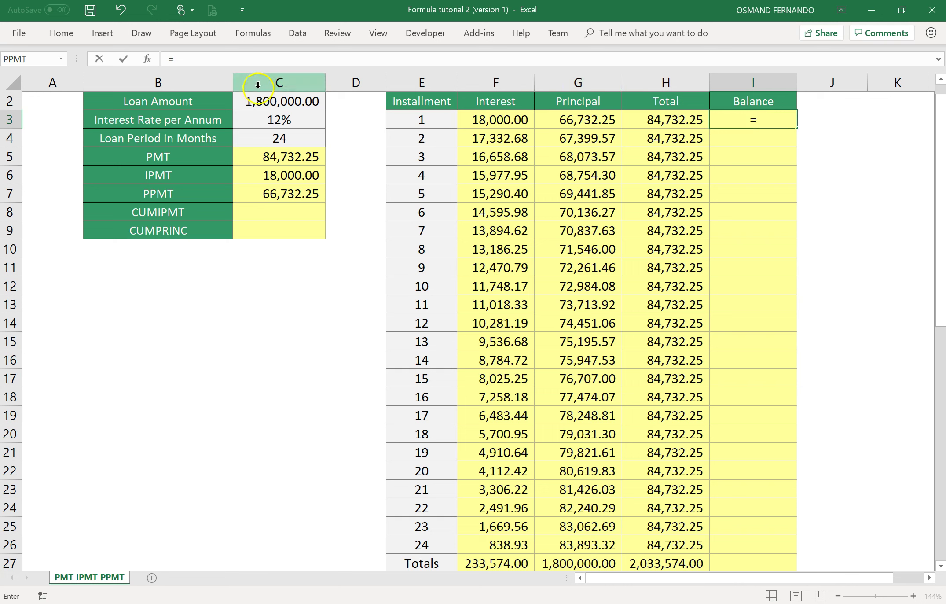
click(266, 101)
text(-)
click(605, 122)
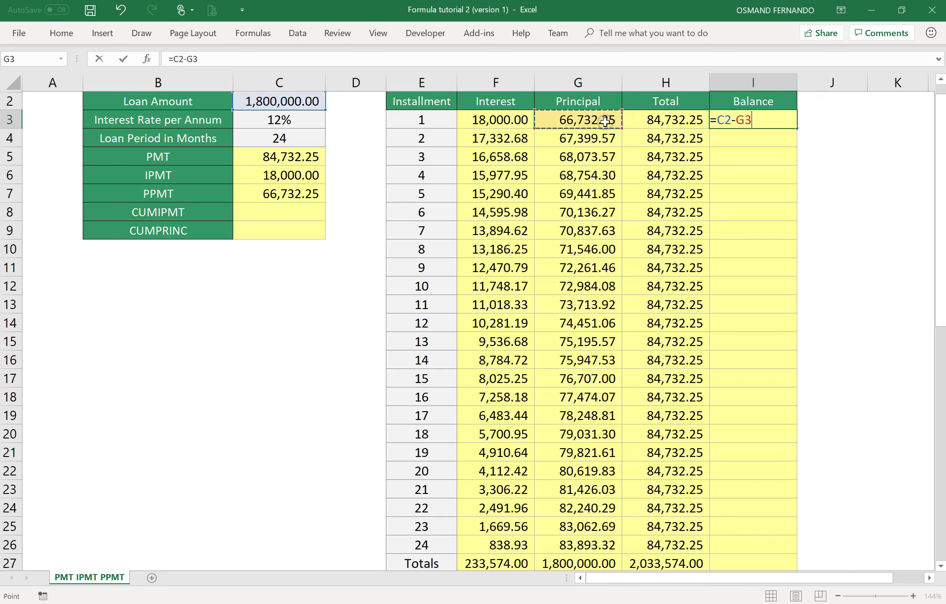
key(ctrl+Return)
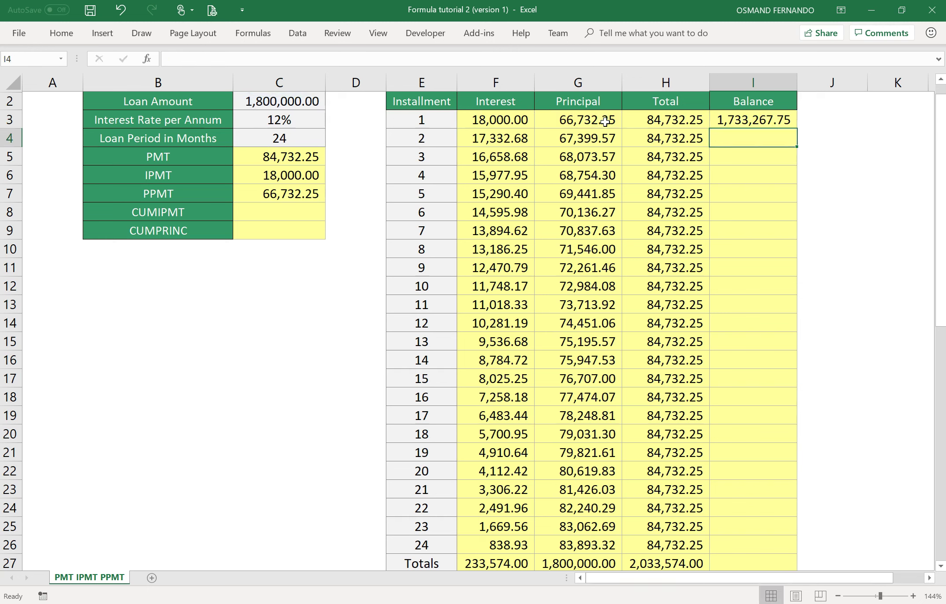
Enter =I3-G4 in I4 to subtract installment 2's principal from the previous balance.
text(=)
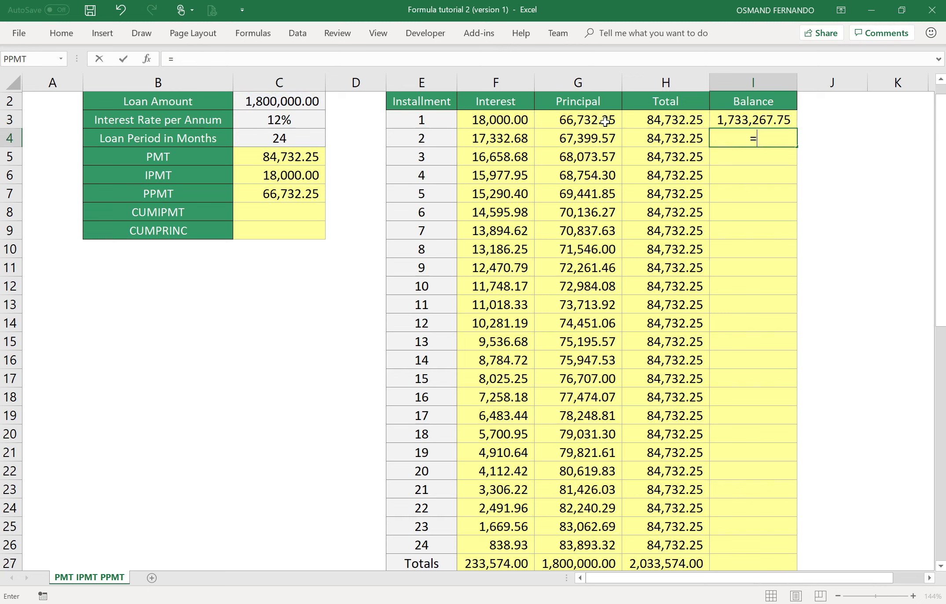
key(Up)
text(-)
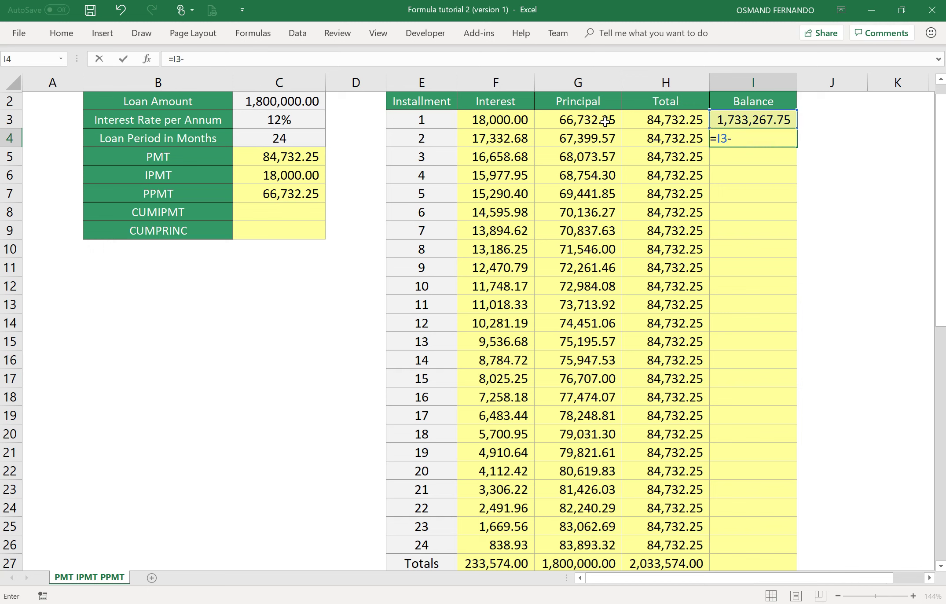
click(571, 140)
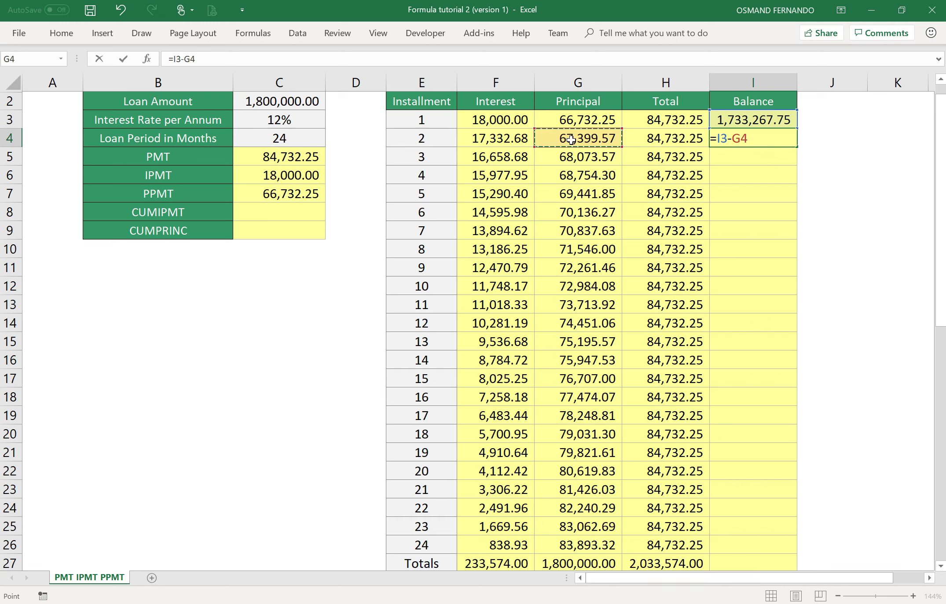
key(Return)
Fill the Balance formula in I4 down through installment 24 and check the final balance in I26.
click(792, 142)
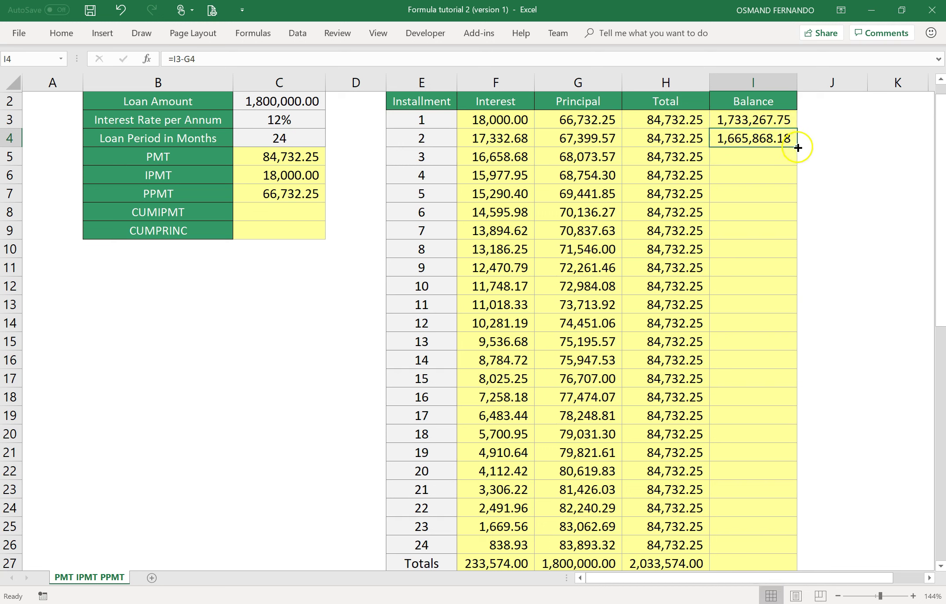
double_click(797, 147)
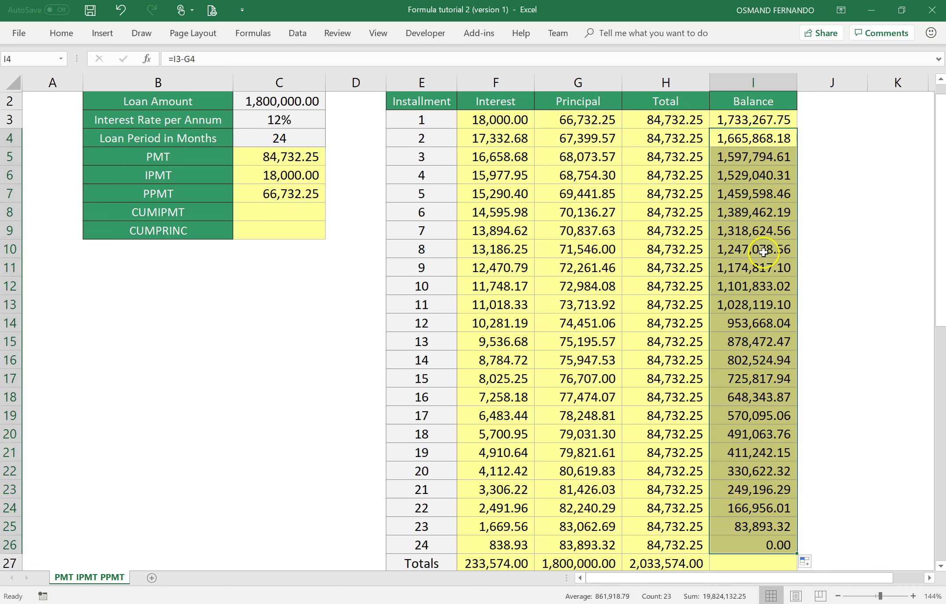
scroll(763, 252, down, 1)
scroll(763, 252, down, 1)
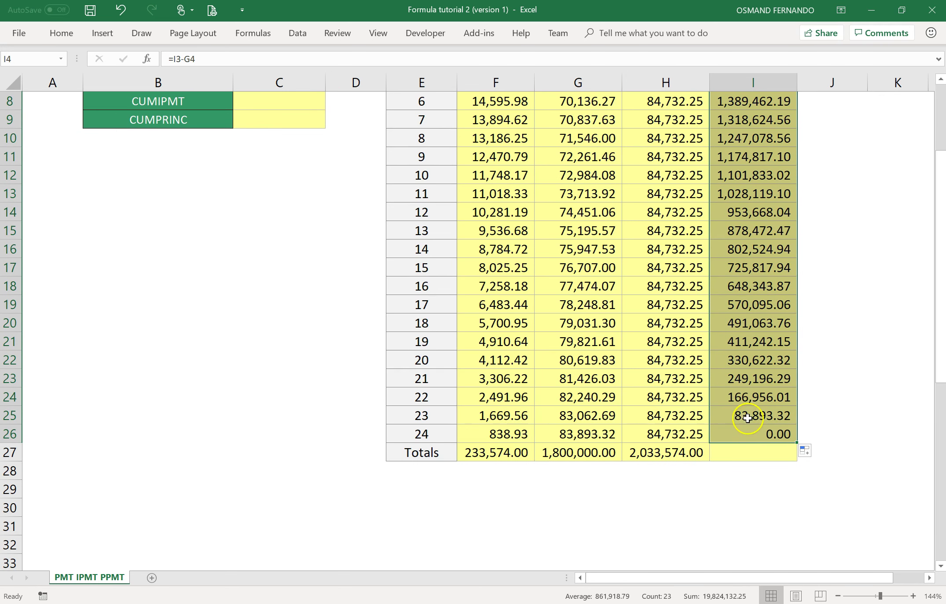
click(746, 434)
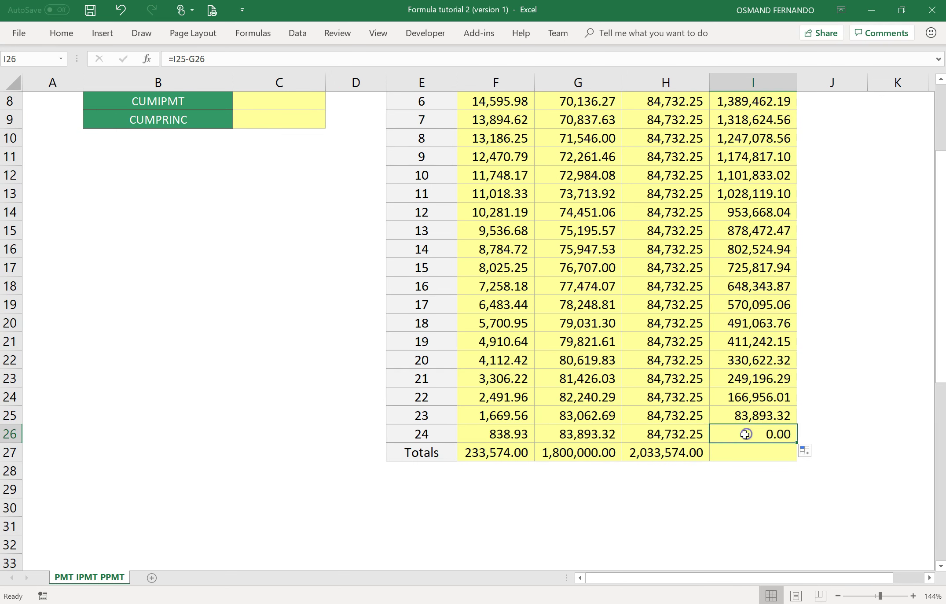
click(585, 435)
click(739, 435)
scroll(438, 348, up, 2)
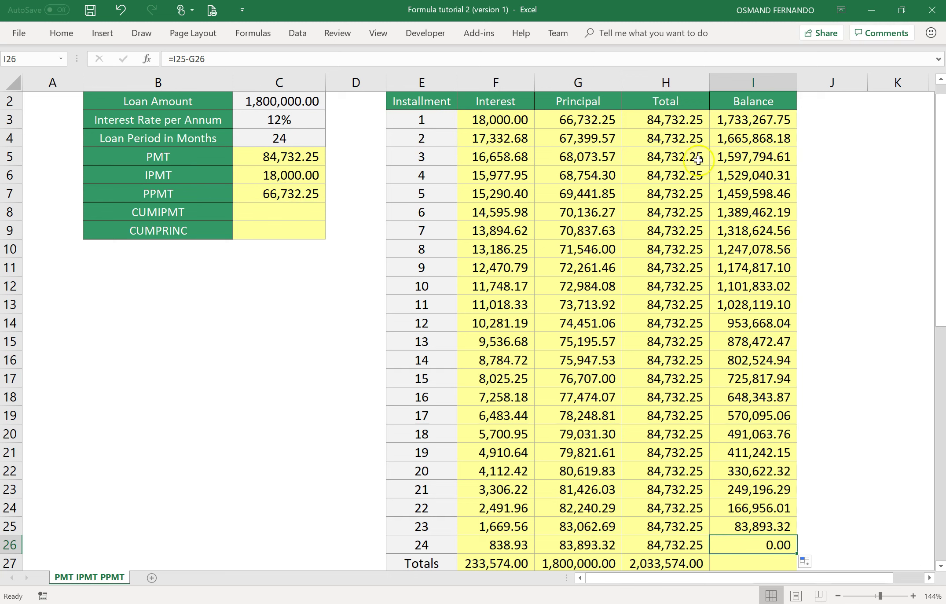
Start a CUMIPMT formula in C8 with the monthly interest rate C3/12 as its rate argument.
click(279, 214)
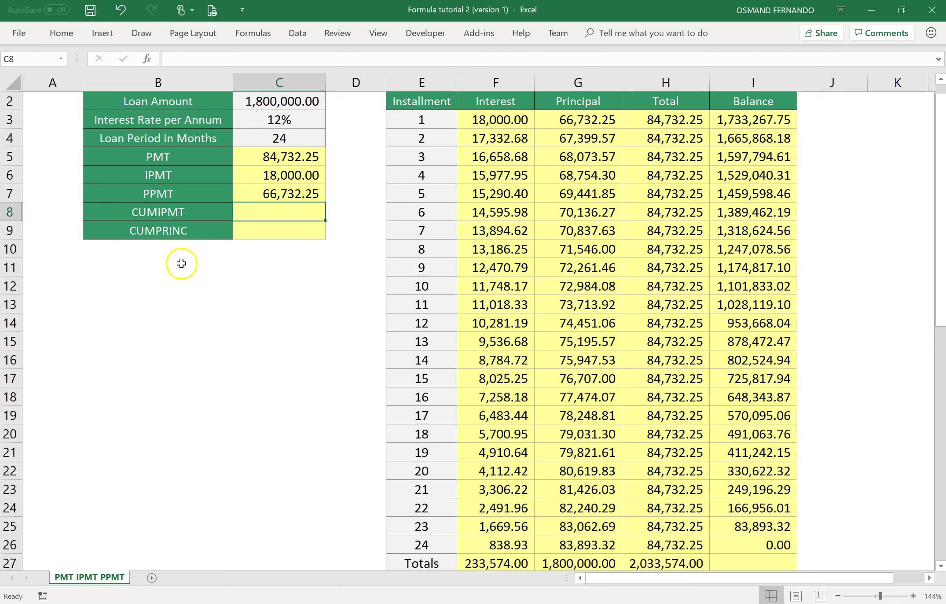
click(504, 560)
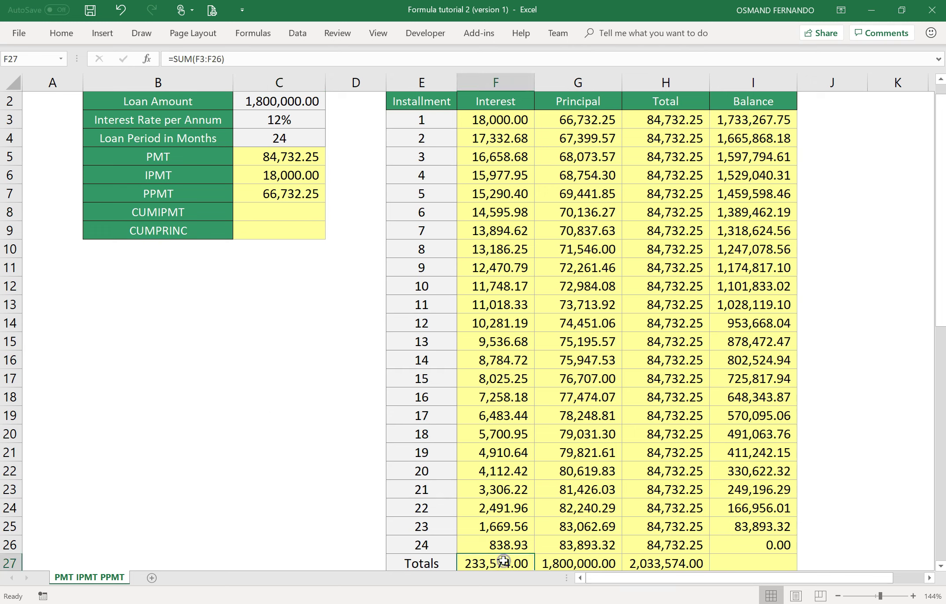
click(312, 215)
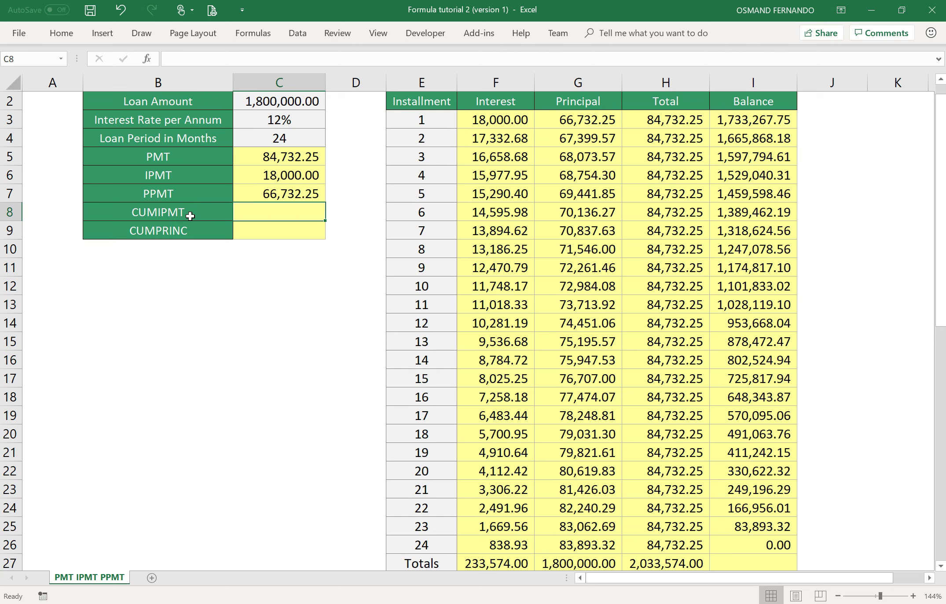
click(237, 212)
text(=)
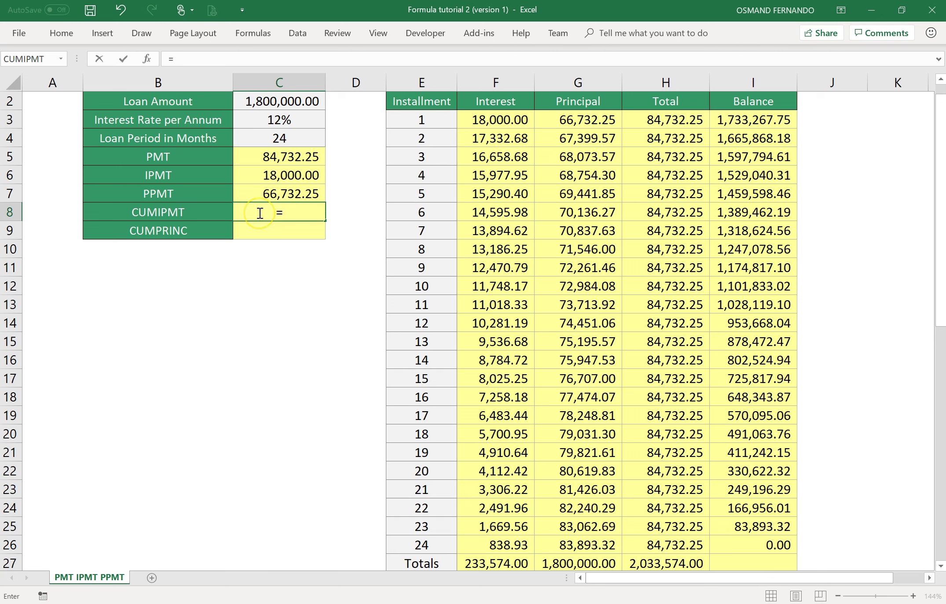
text(CUM)
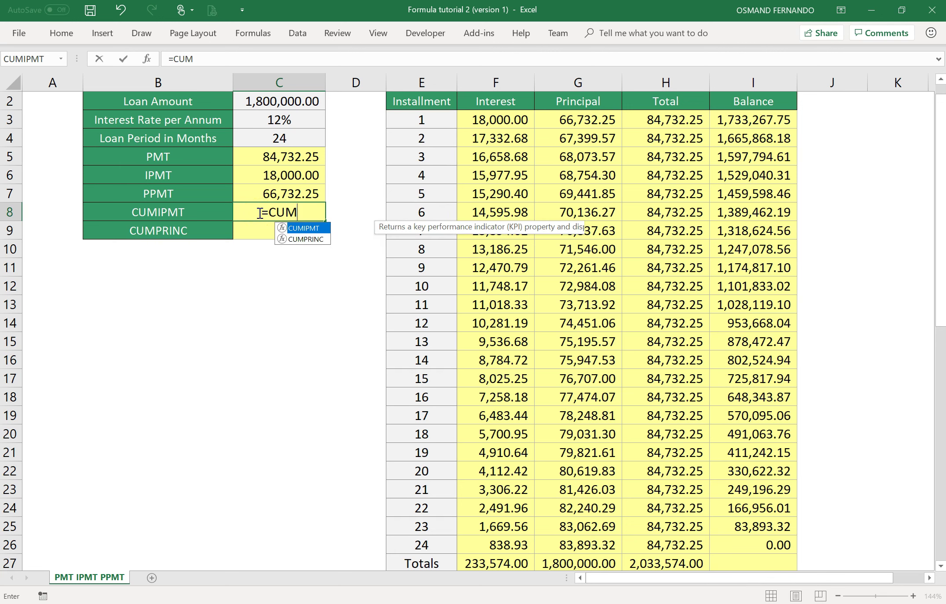
click(306, 229)
double_click(307, 228)
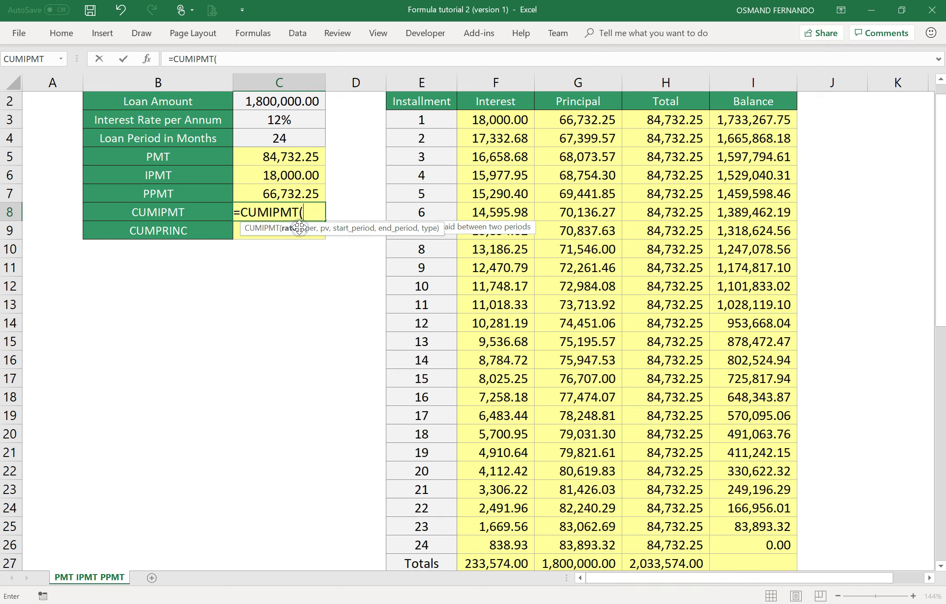
click(277, 119)
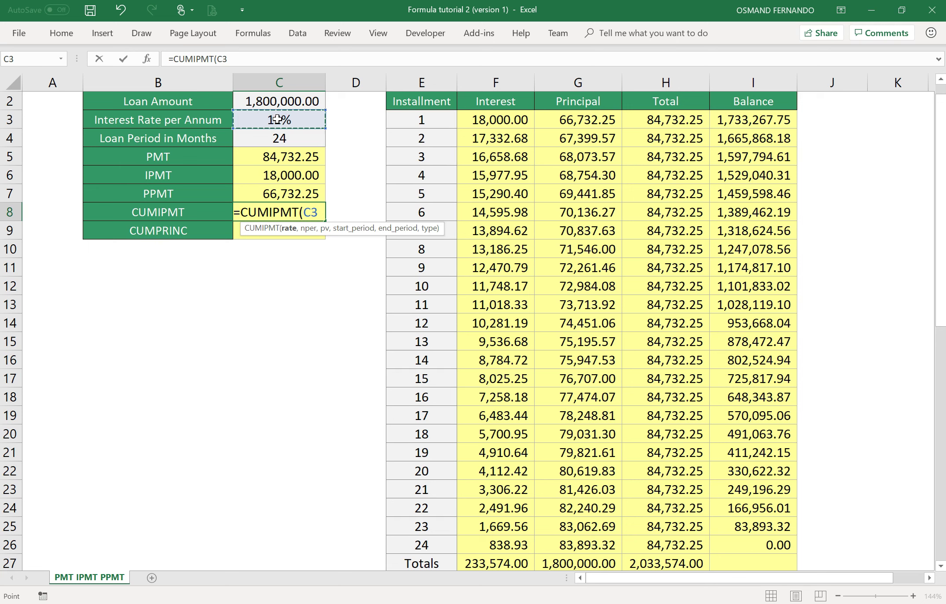
text(/12,)
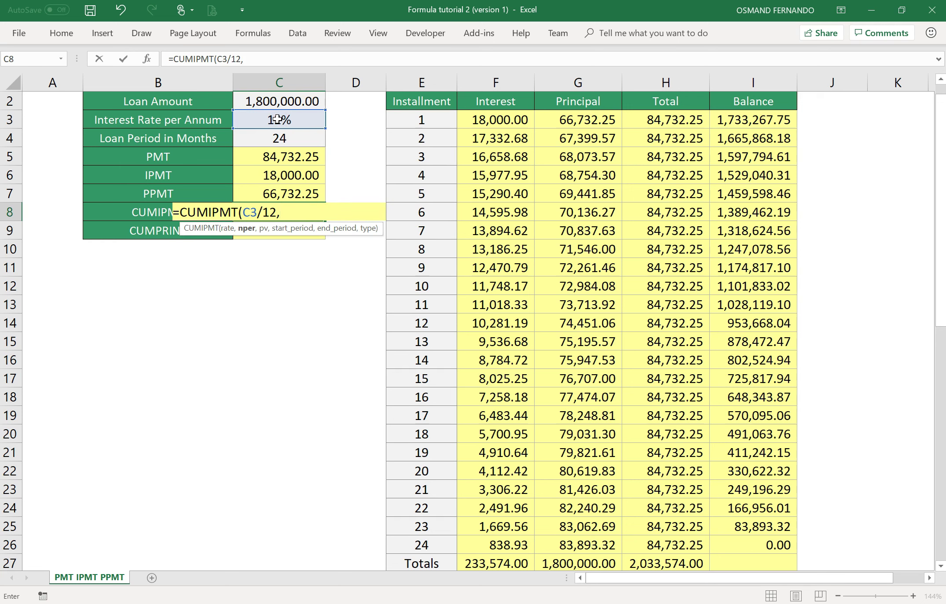
Add loan period C4 as nper and loan amount C2 as pv to the CUMIPMT formula.
click(286, 138)
click(297, 138)
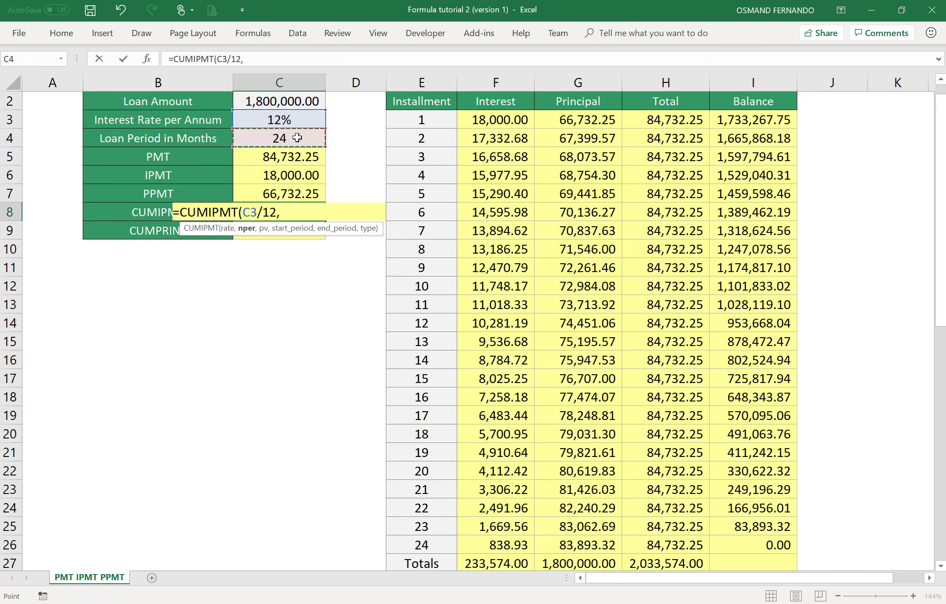
text(,)
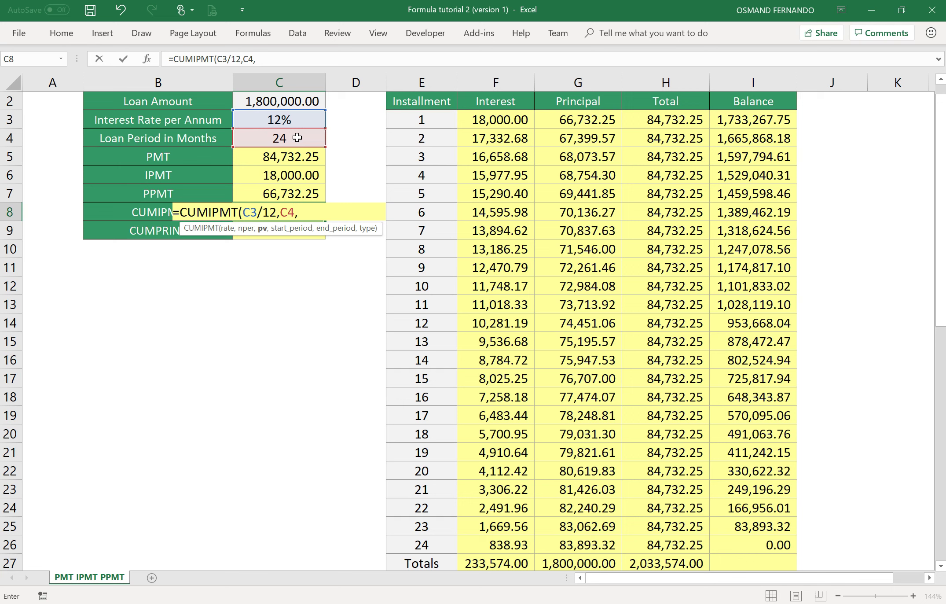
click(278, 101)
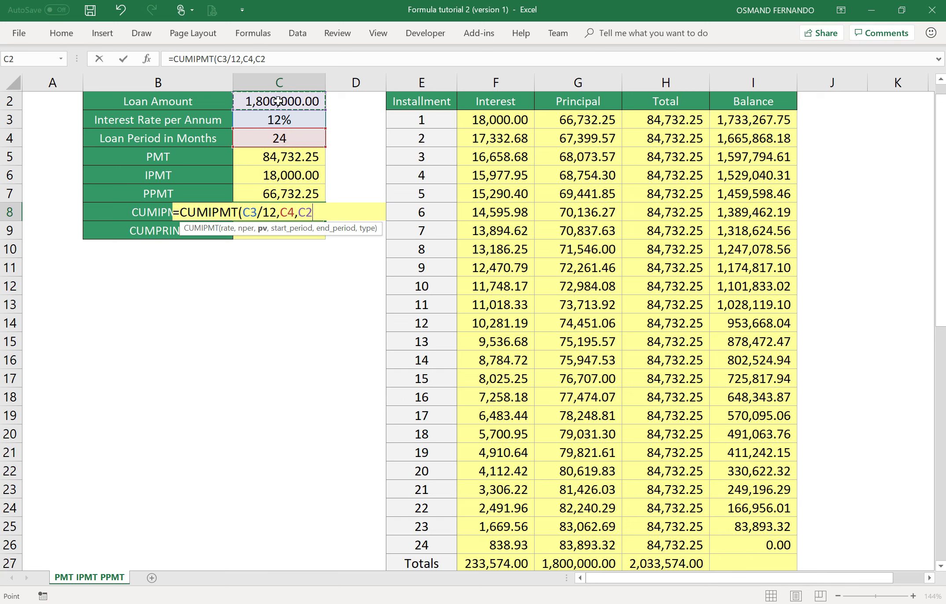
text(,)
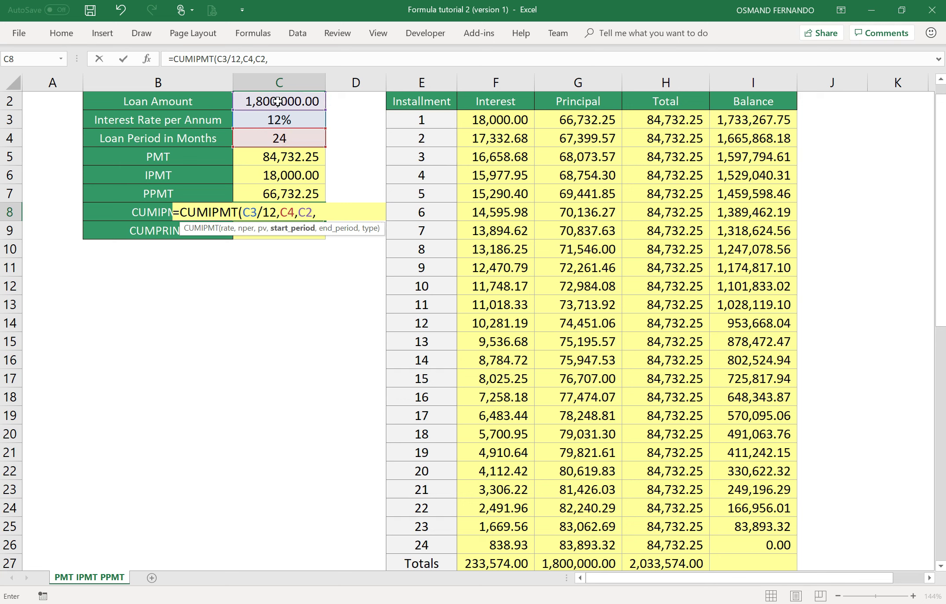
Complete the CUMIPMT formula with E3 as start period, E26 as end period and type 0, and enter it.
click(429, 121)
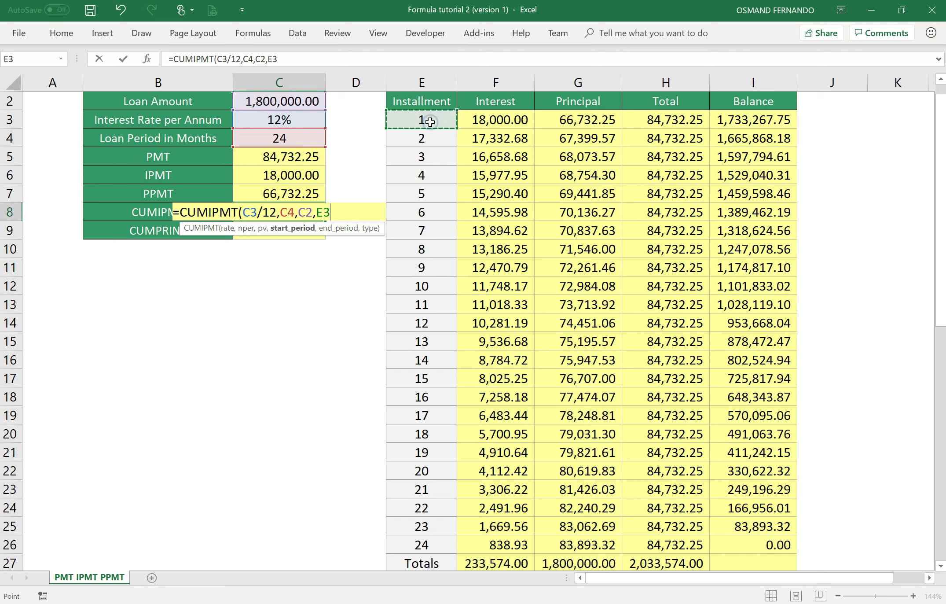
text(,)
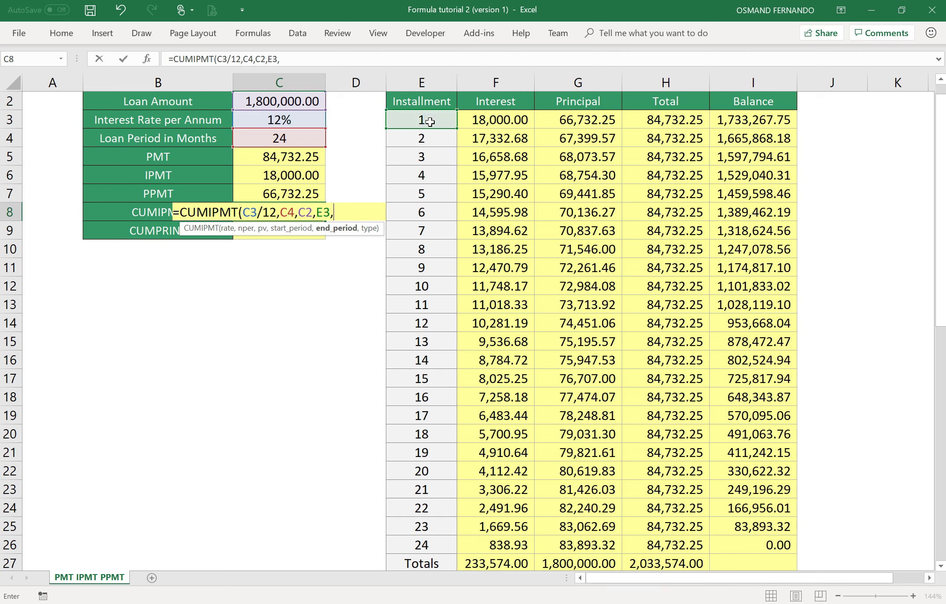
click(409, 545)
text(,)
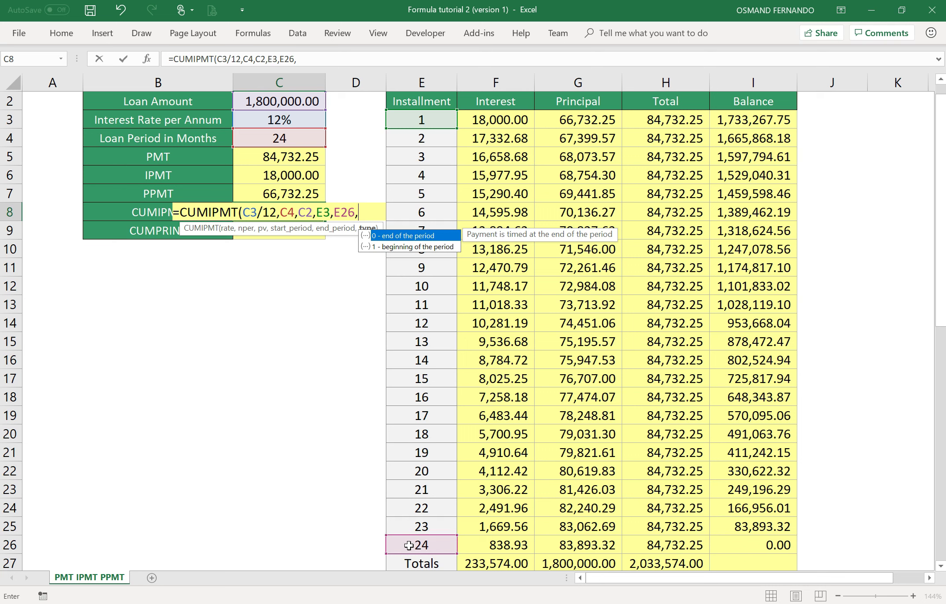
text(0))
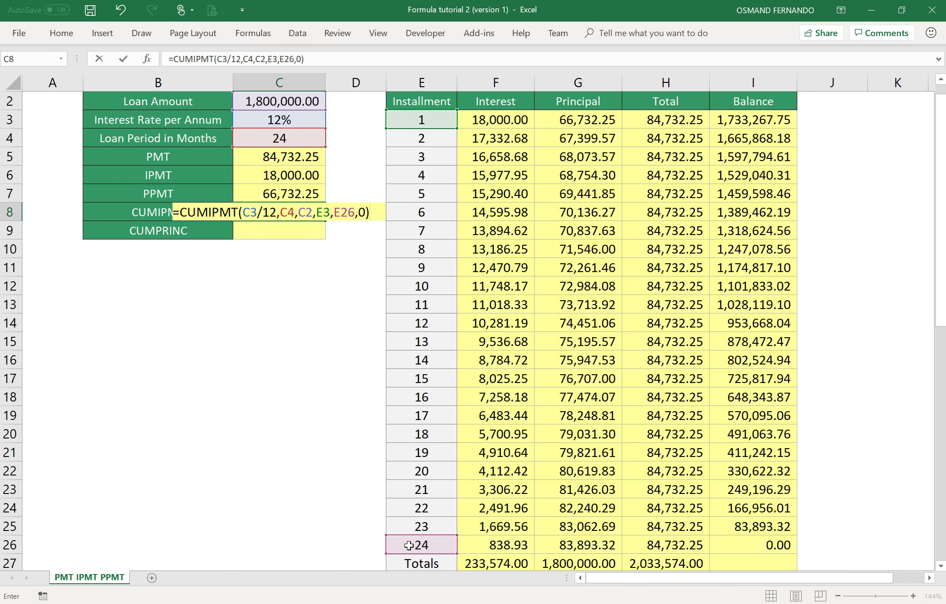
key(Return)
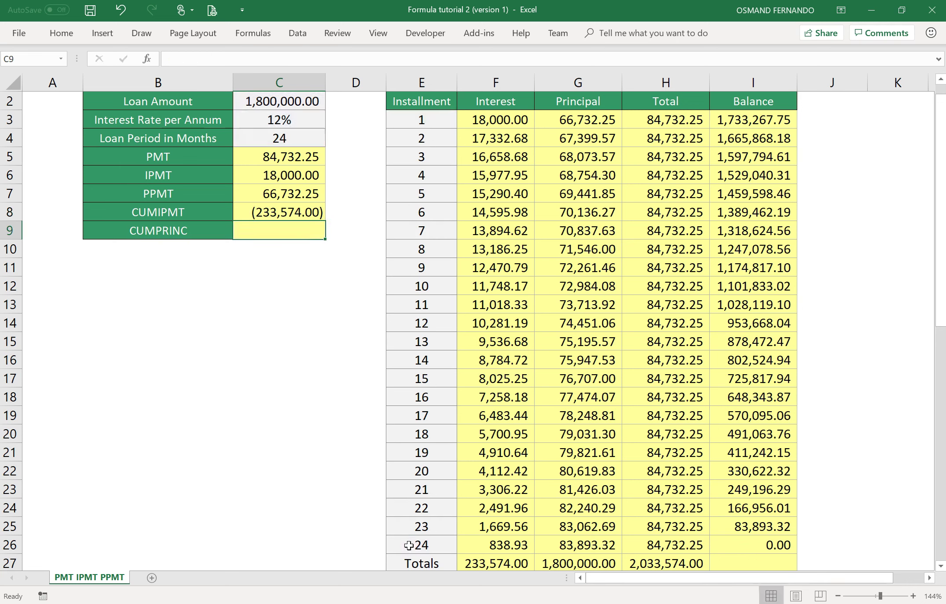
Compare C8 with the Interest total in F27, and put a minus sign before CUMIPMT in C8 to reverse its sign.
key(Up)
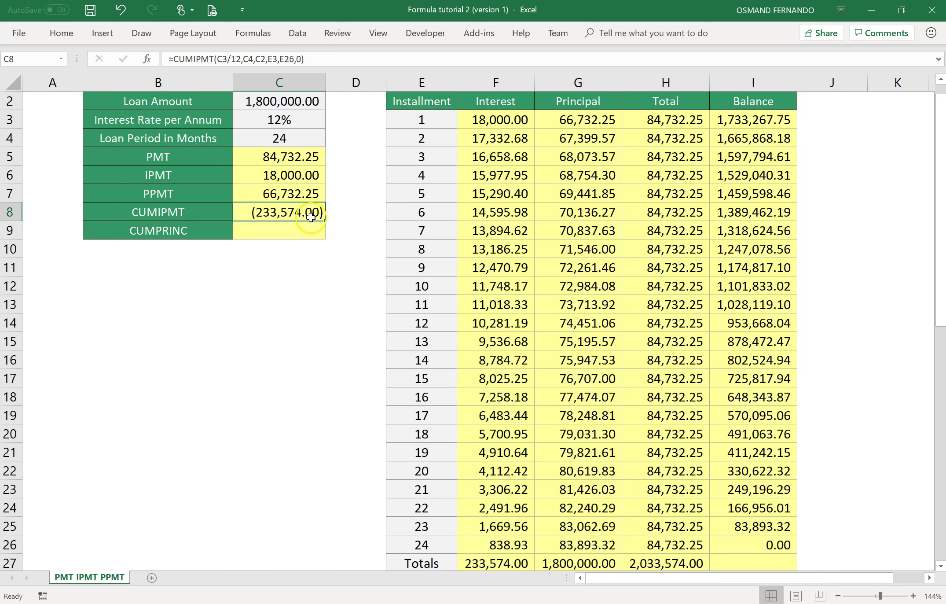
click(505, 562)
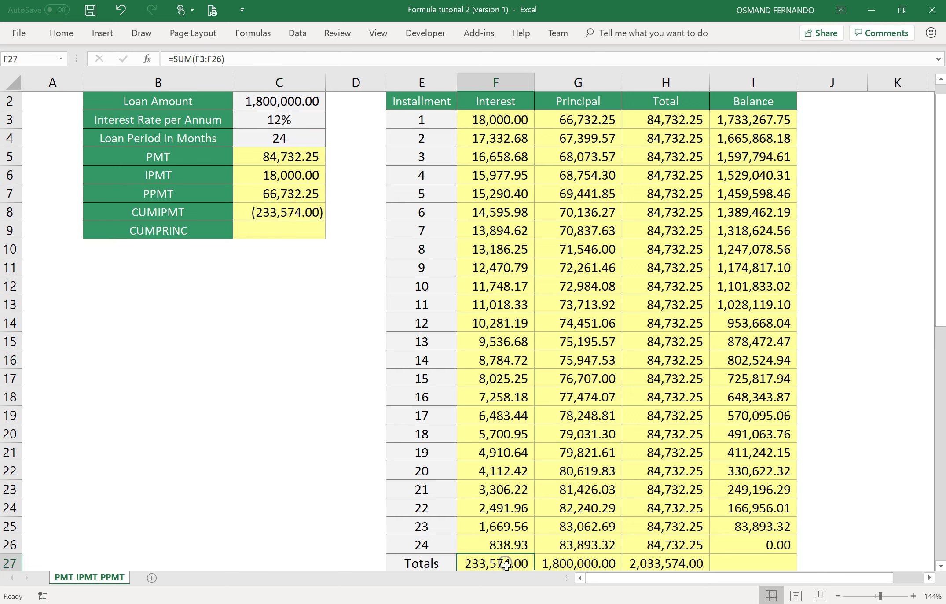
click(282, 213)
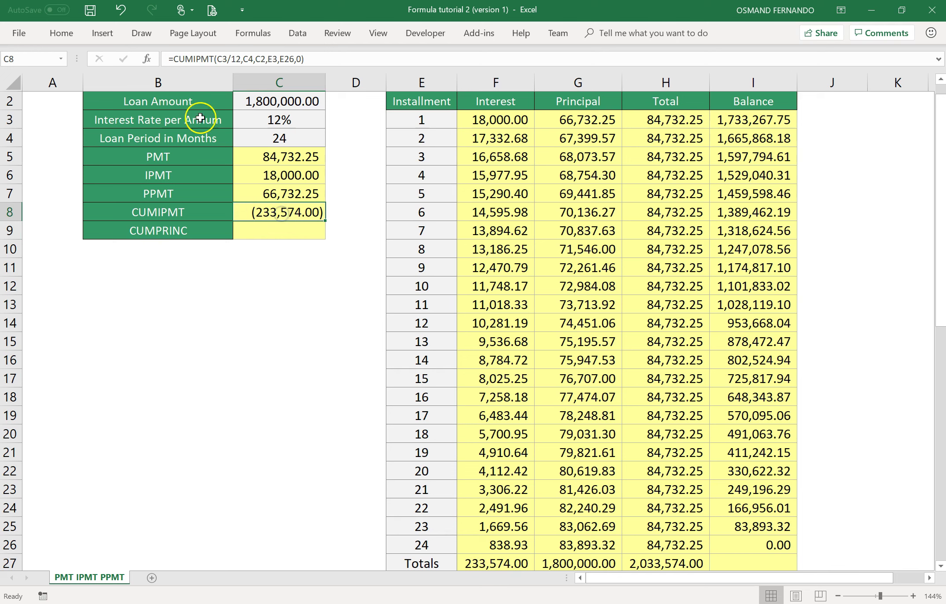
key(F2)
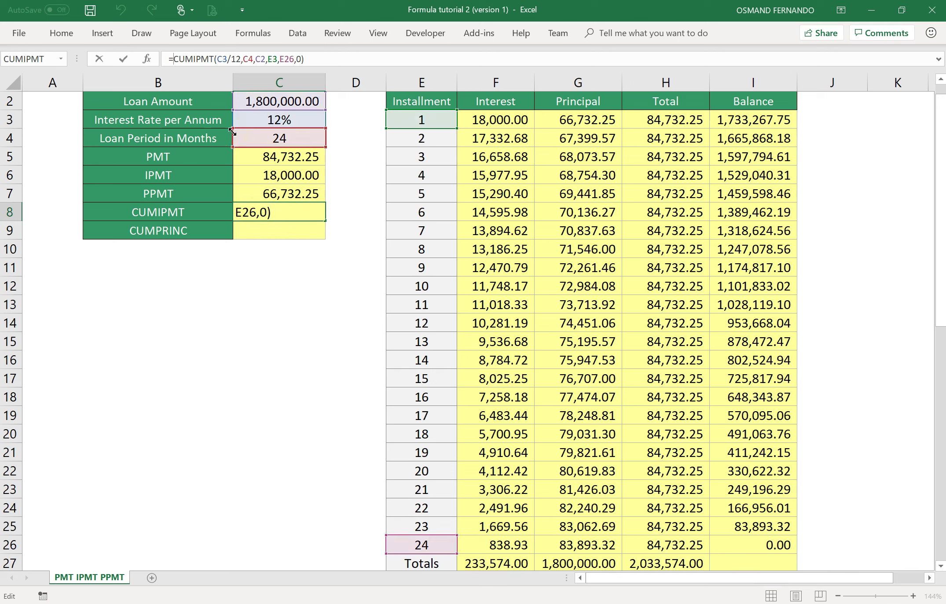
text(-)
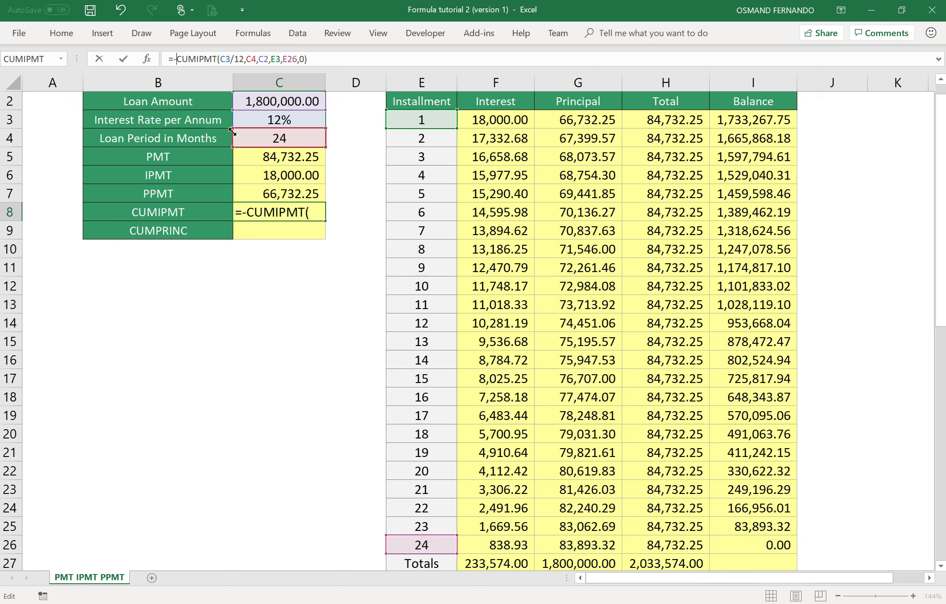
key(Return)
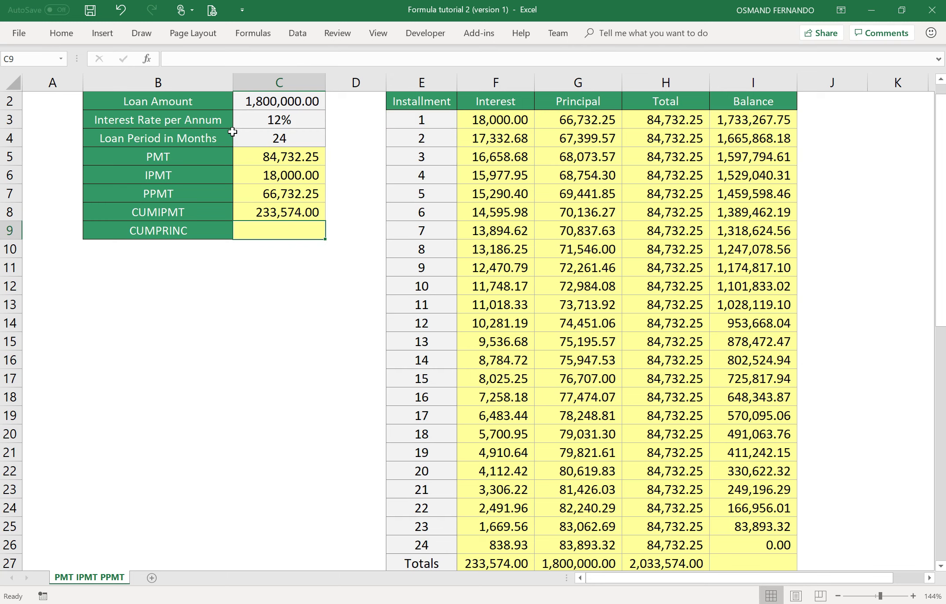
Start a CUMPRINC formula in C9 with C3/12 as rate, C4 as nper and C2 as pv.
text(=)
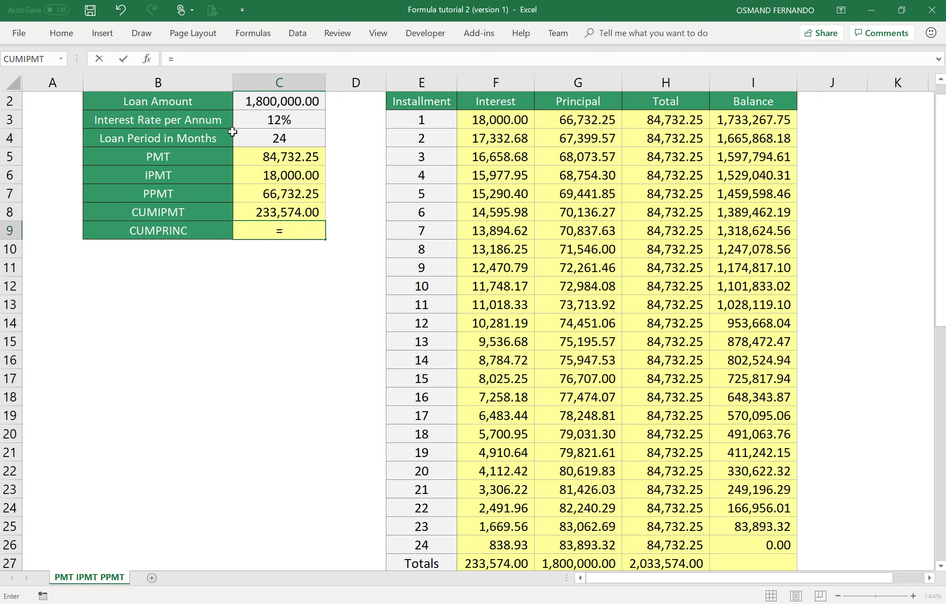
text(CUMPRINC)
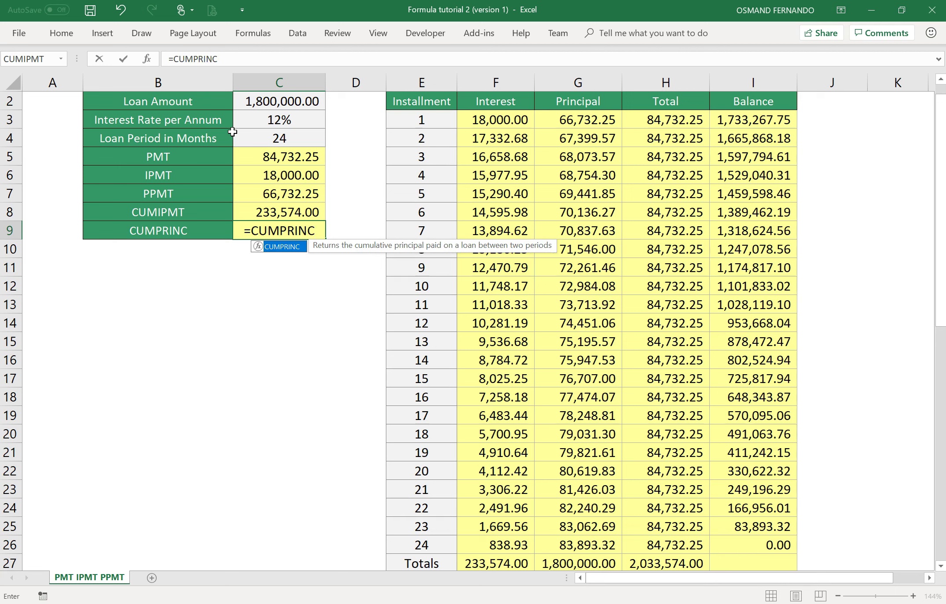
text(()
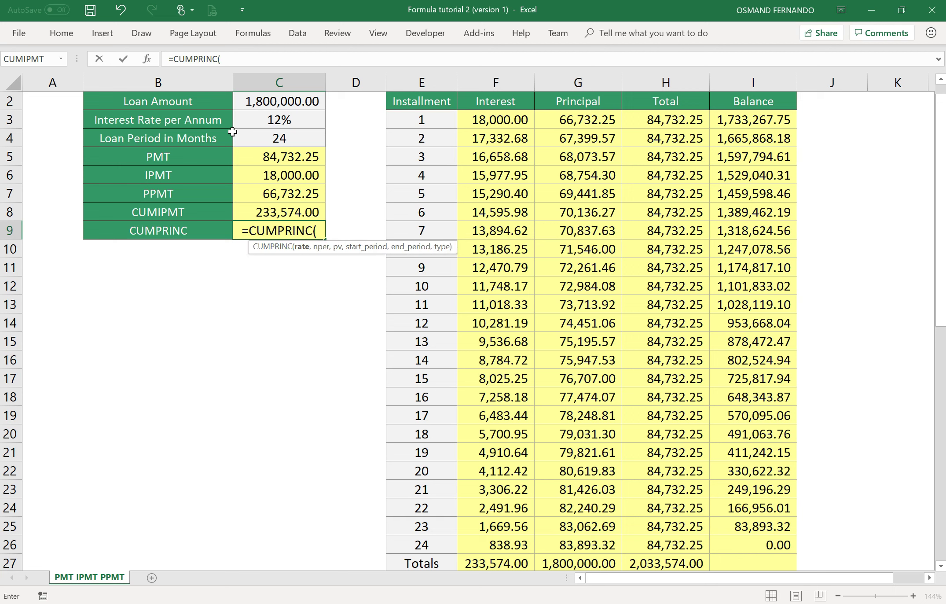
click(300, 119)
text(/)
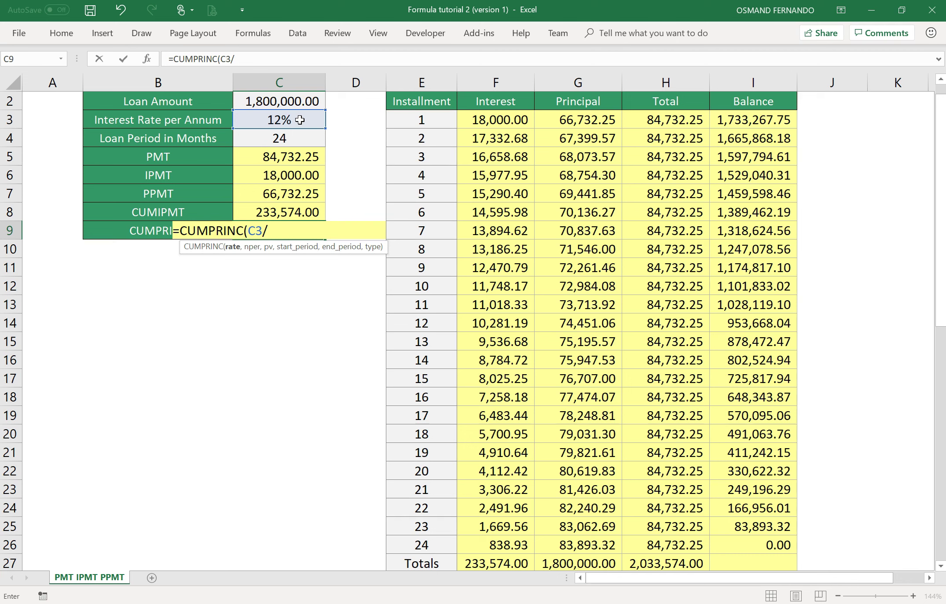
text(12,)
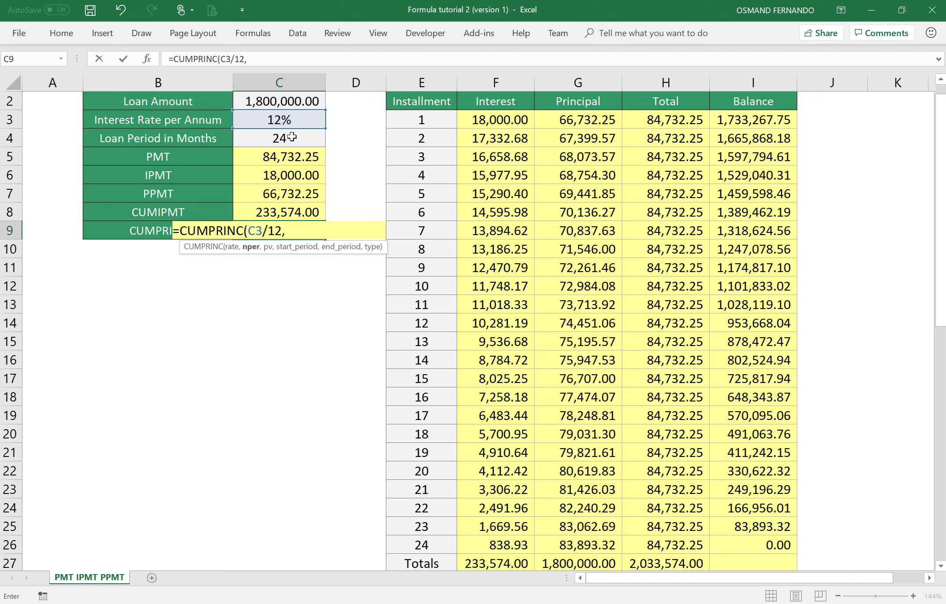
click(292, 137)
text(,)
click(298, 101)
text(,)
Complete the CUMPRINC formula with E3 as start period, E26 as end period and type 0, and enter it.
click(401, 119)
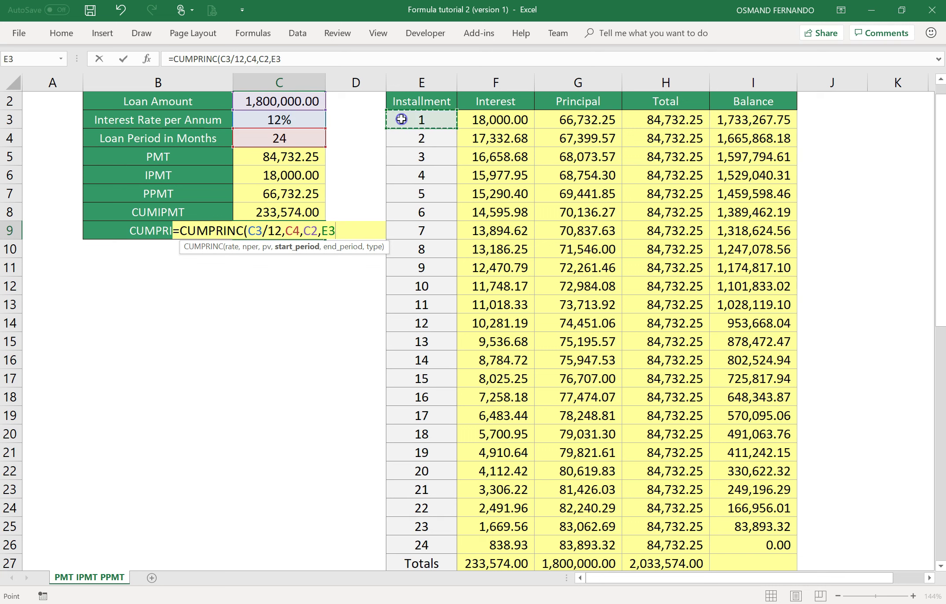
text(,)
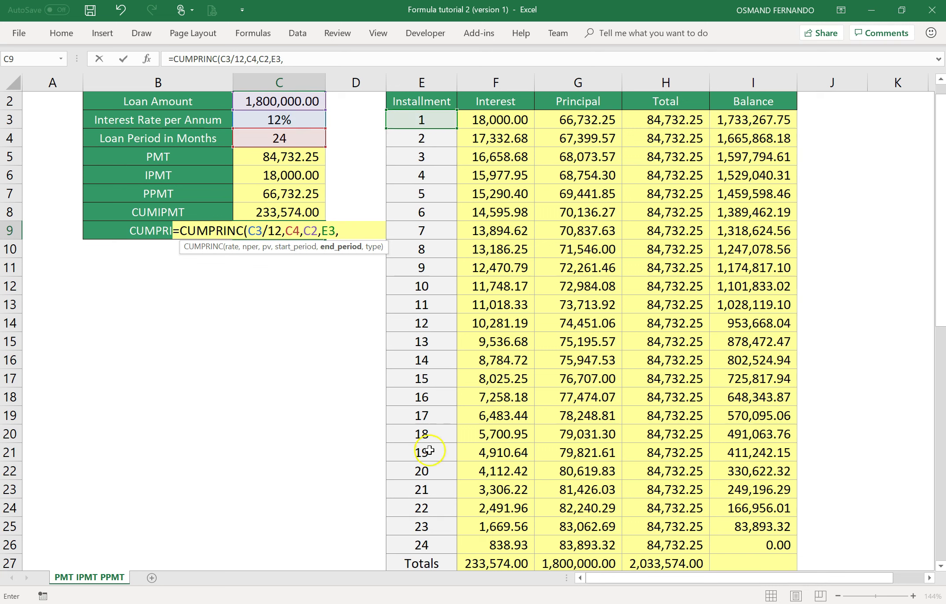
click(417, 544)
text(,0)
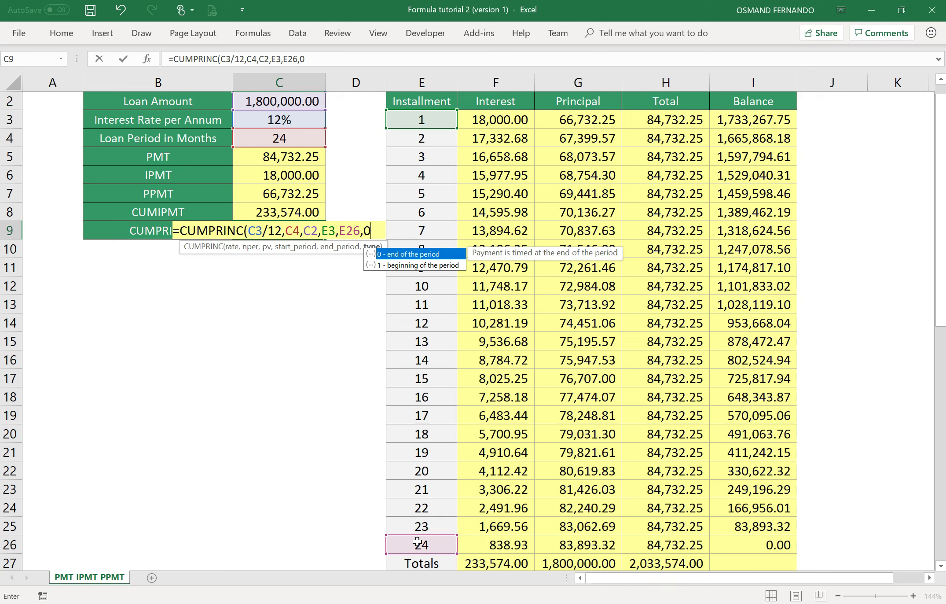
text())
key(Return)
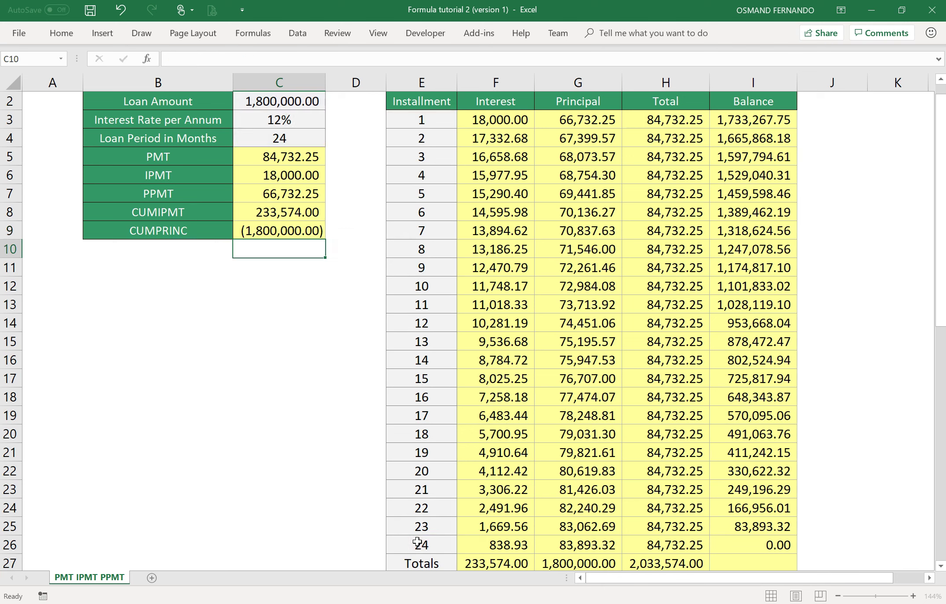
Put a minus sign before CUMPRINC in the C9 formula to reverse the result's sign.
click(274, 233)
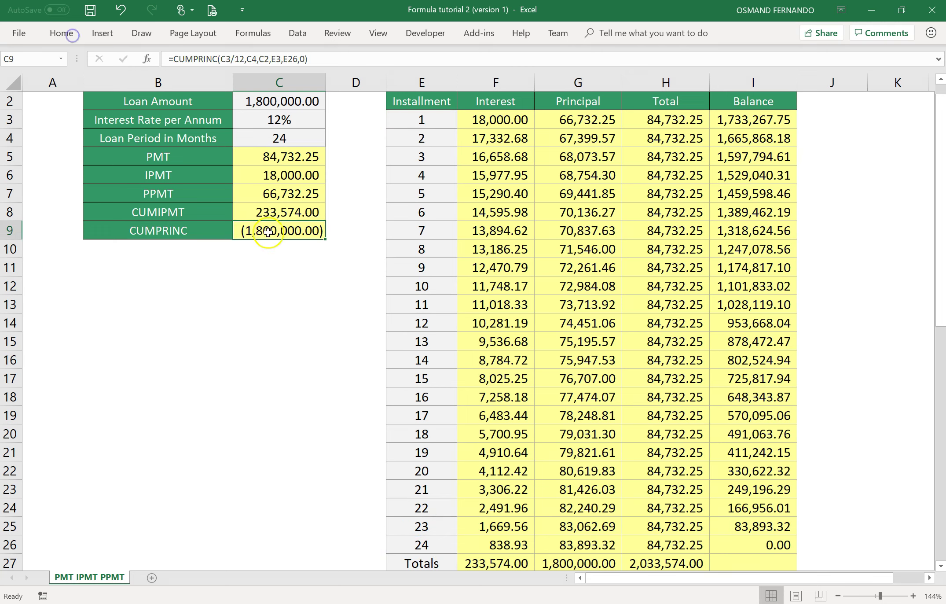
click(174, 59)
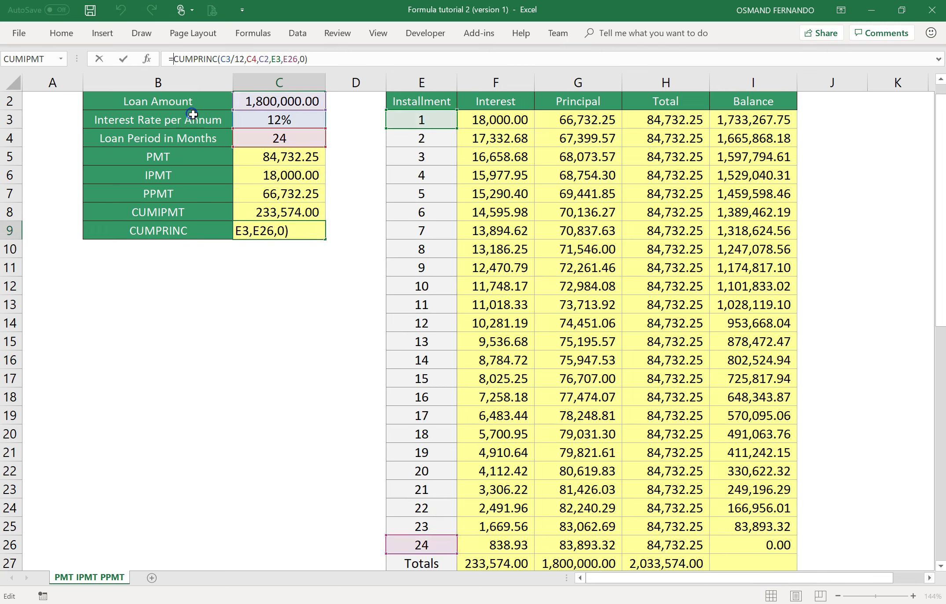
text(-)
key(Return)
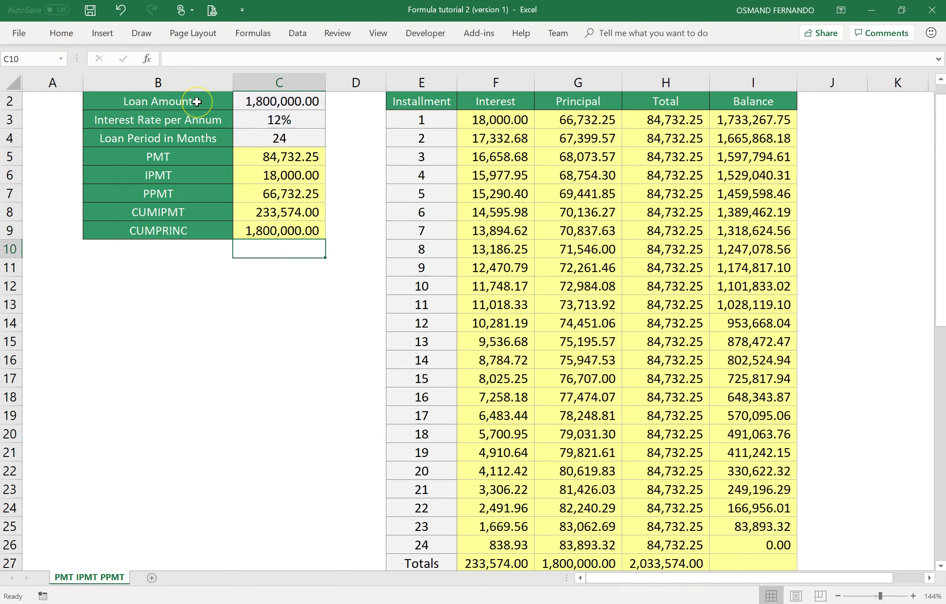